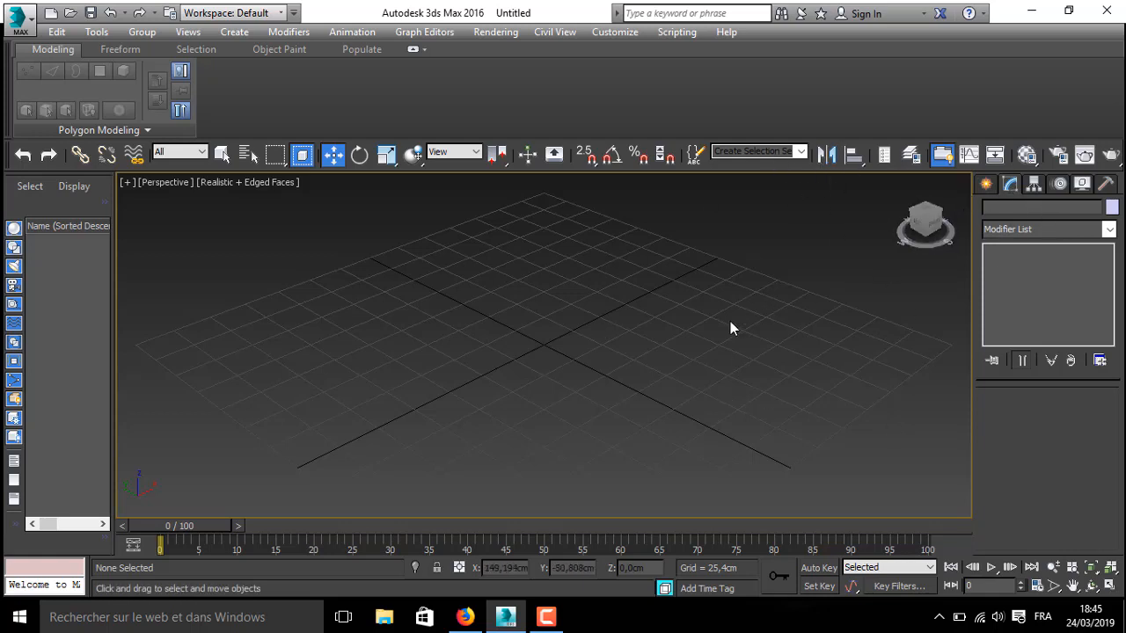
- Create a box 120 cm long, 70 cm wide and 120 cm high, and set its object colour to green
{"action": "left_click", "coordinate": [985, 186]}
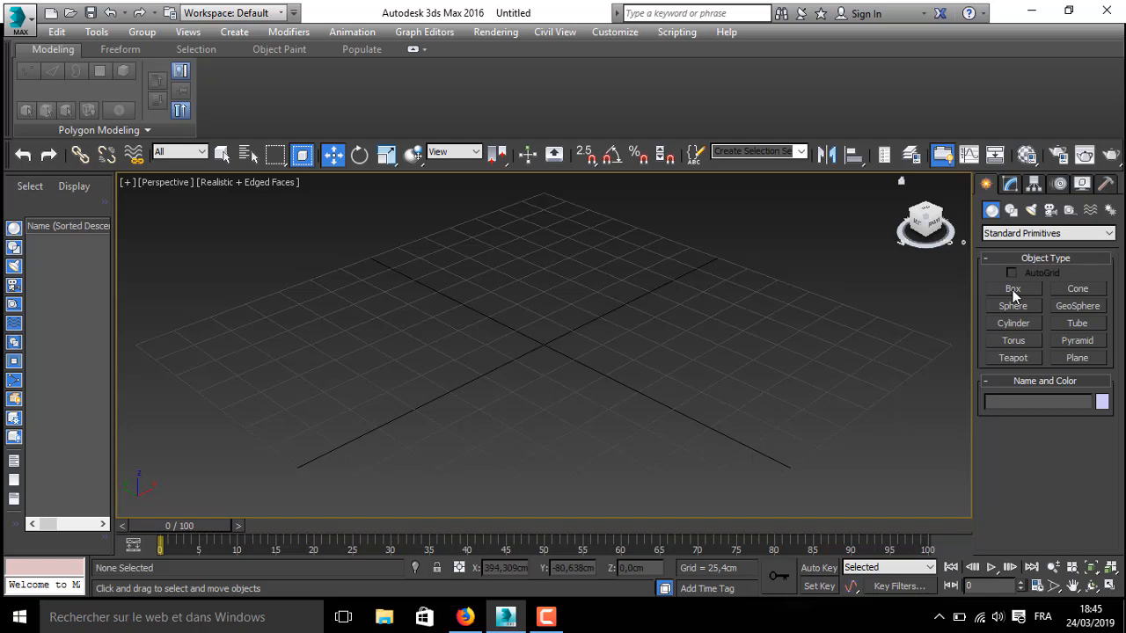
{"action": "left_click", "coordinate": [1014, 296]}
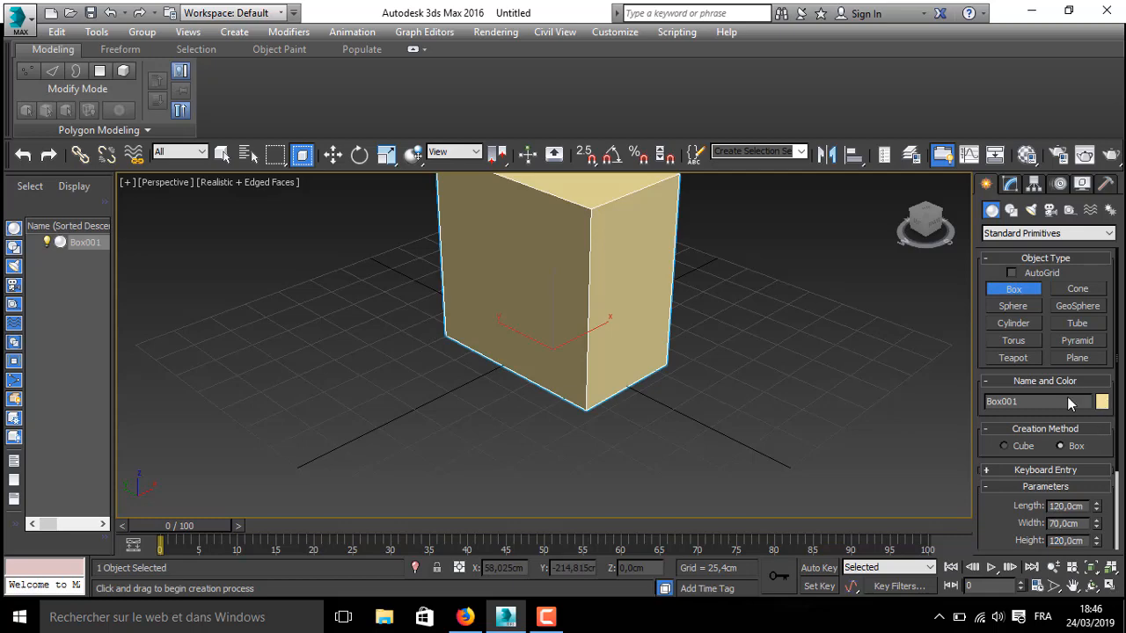
{"action": "left_click", "coordinate": [1102, 401]}
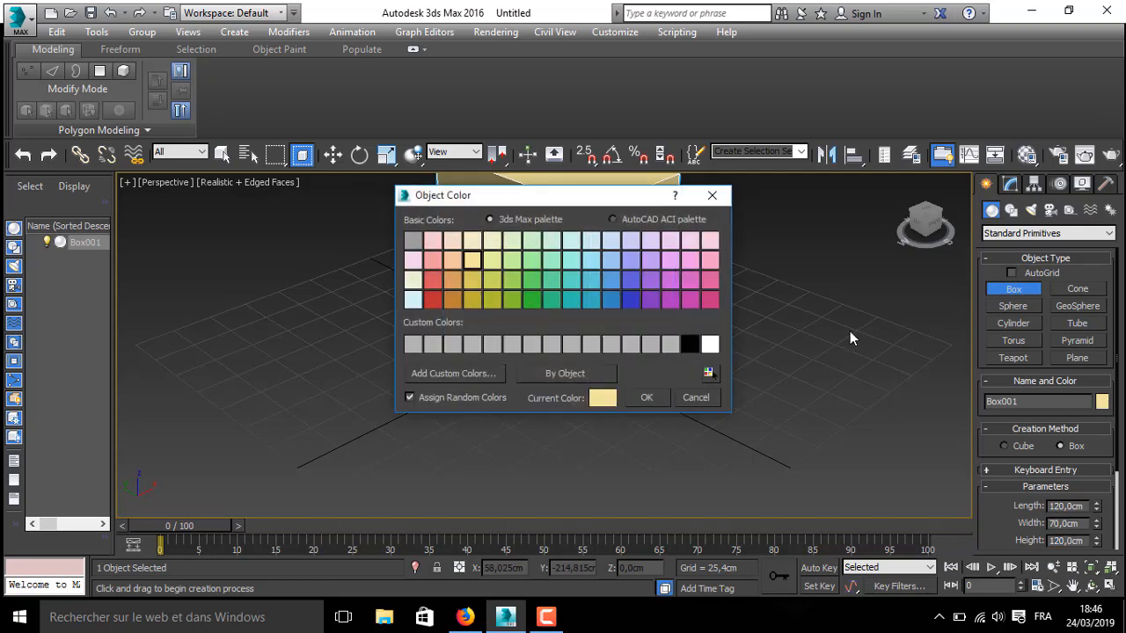
{"action": "left_click", "coordinate": [531, 301]}
{"action": "left_click", "coordinate": [645, 398]}
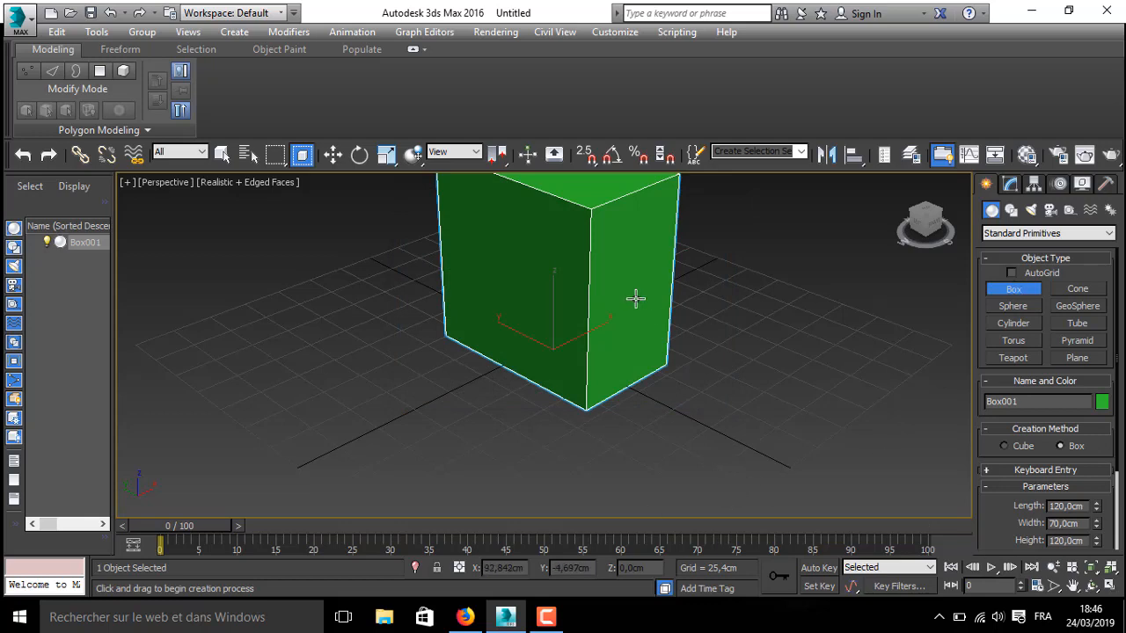
- Convert the green box to an Editable Poly
{"action": "key", "text": "w"}
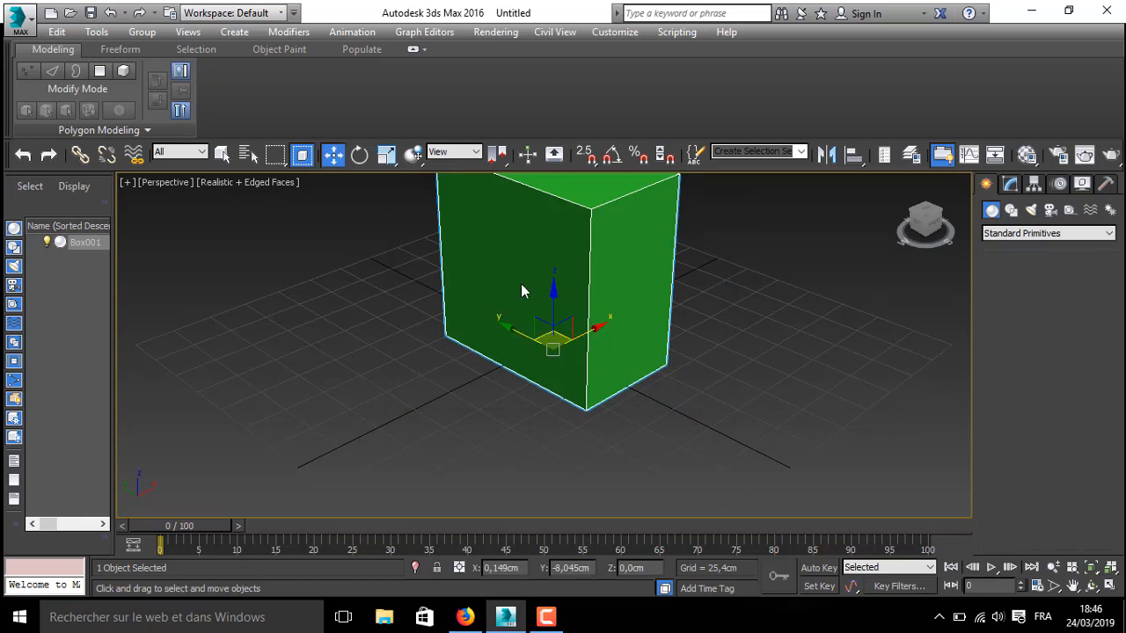
{"action": "right_click", "coordinate": [521, 283]}
{"action": "mouse_move", "coordinate": [566, 446]}
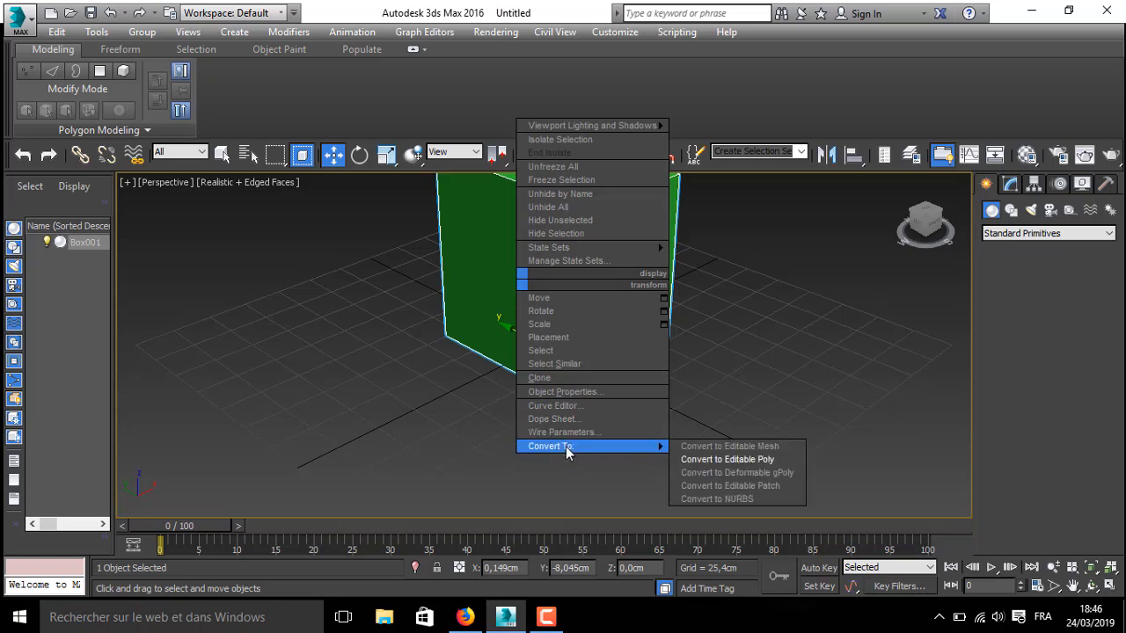
{"action": "left_click", "coordinate": [690, 458]}
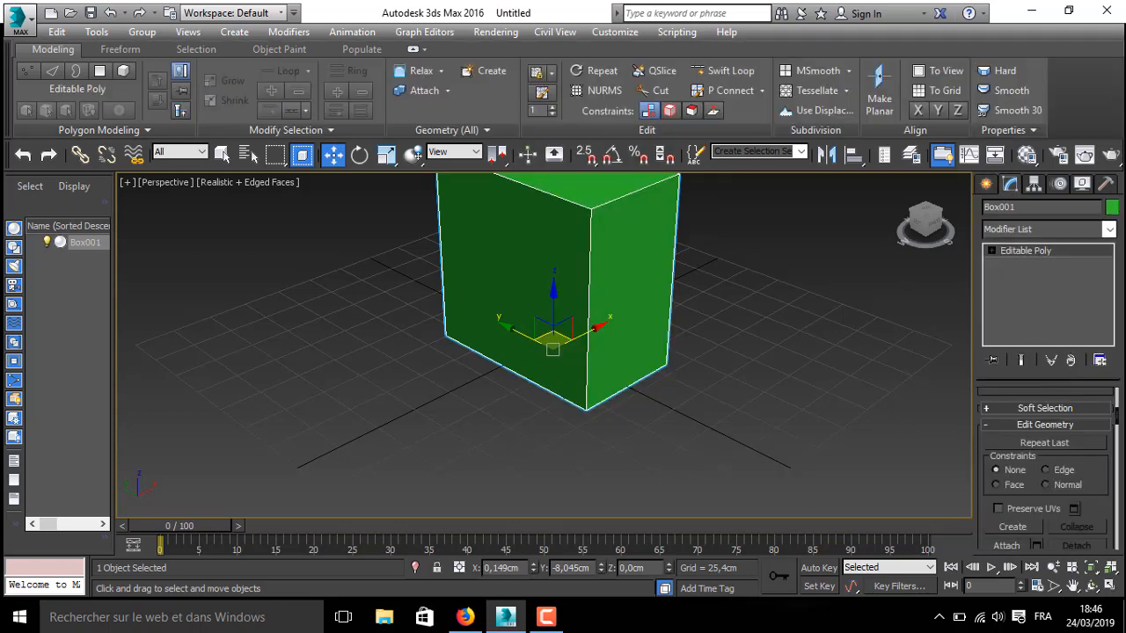
- Delete the large front polygon of the box to open it up
{"action": "left_click_drag", "start_coordinate": [1118, 421], "coordinate": [1120, 391]}
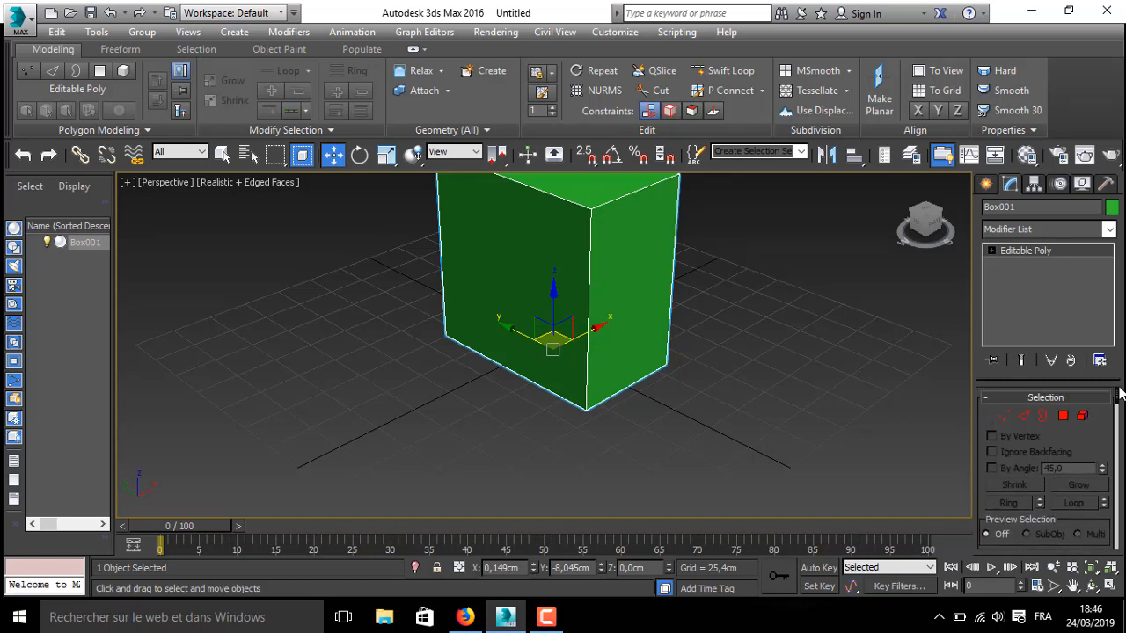
{"action": "left_click", "coordinate": [1066, 418]}
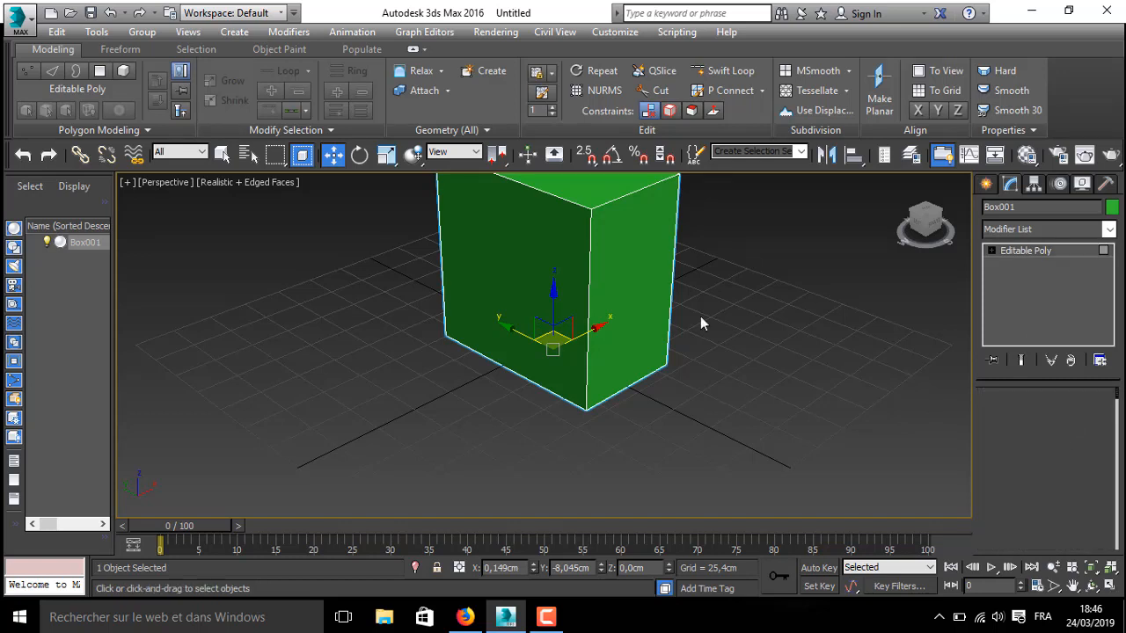
{"action": "left_click", "coordinate": [497, 234]}
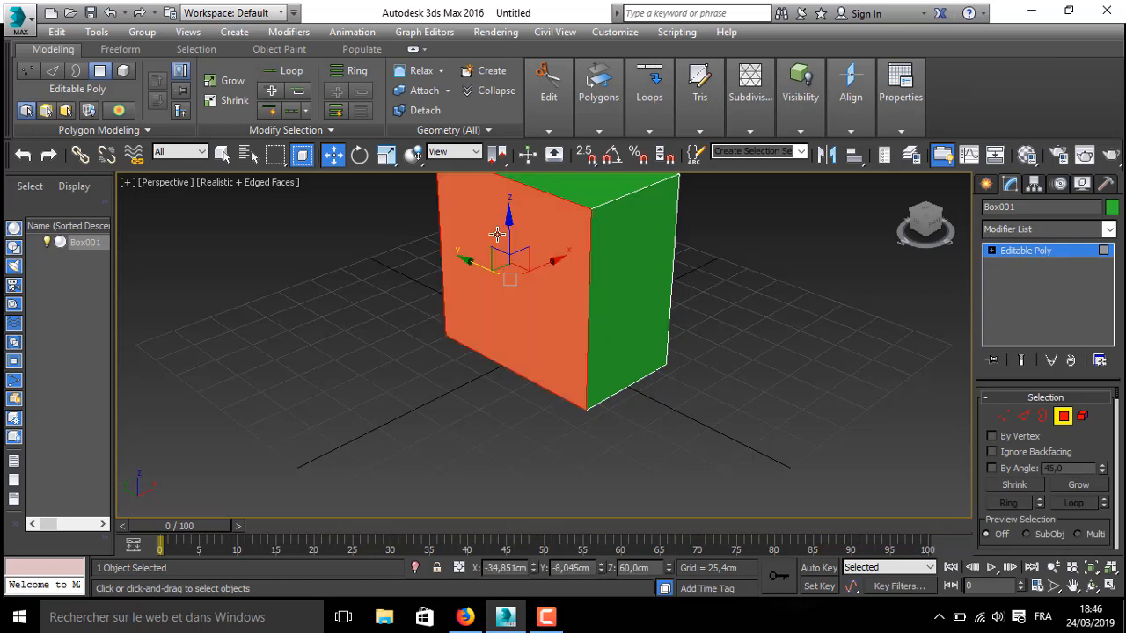
{"action": "key", "text": "Delete"}
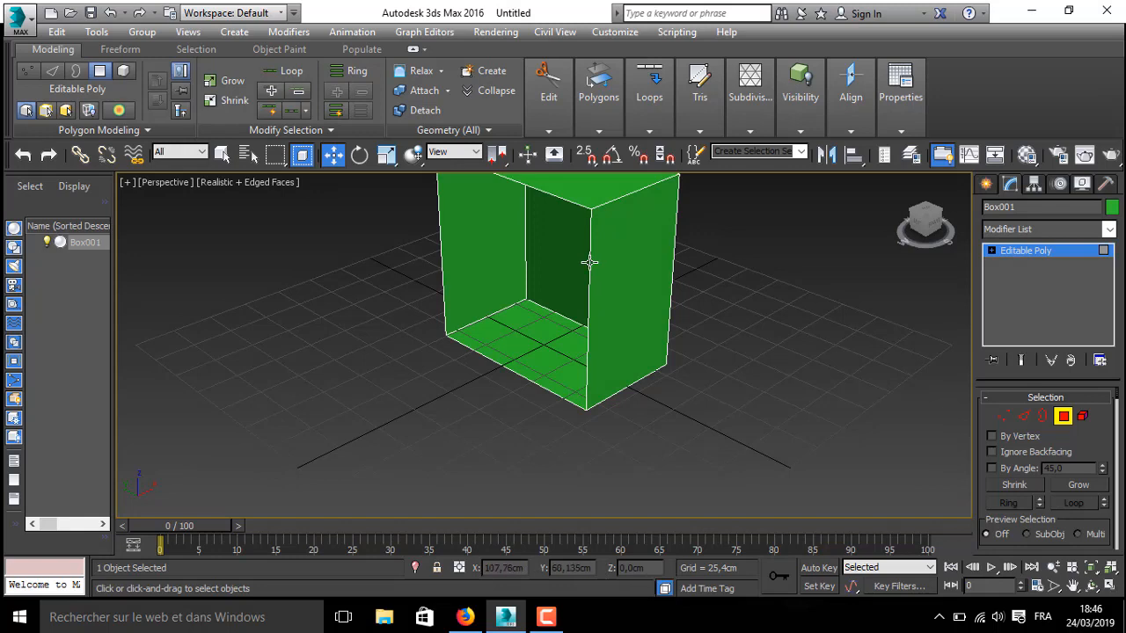
- Connect the two vertical edges of the side face next to the opening with 4 segments
{"action": "left_click", "coordinate": [1023, 417]}
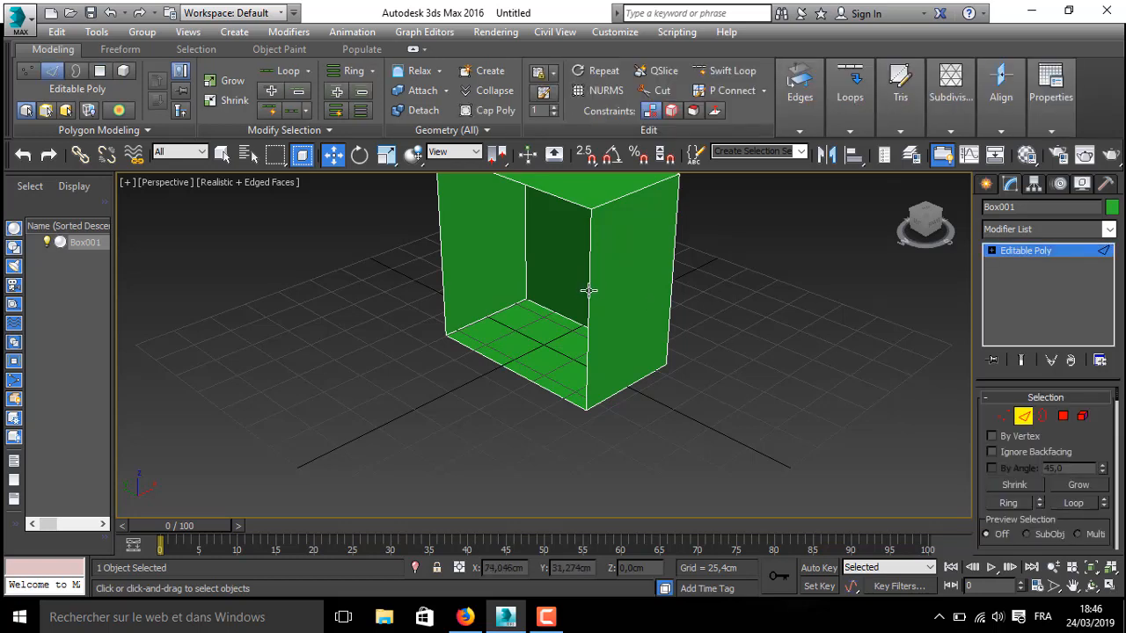
{"action": "left_click", "coordinate": [588, 290]}
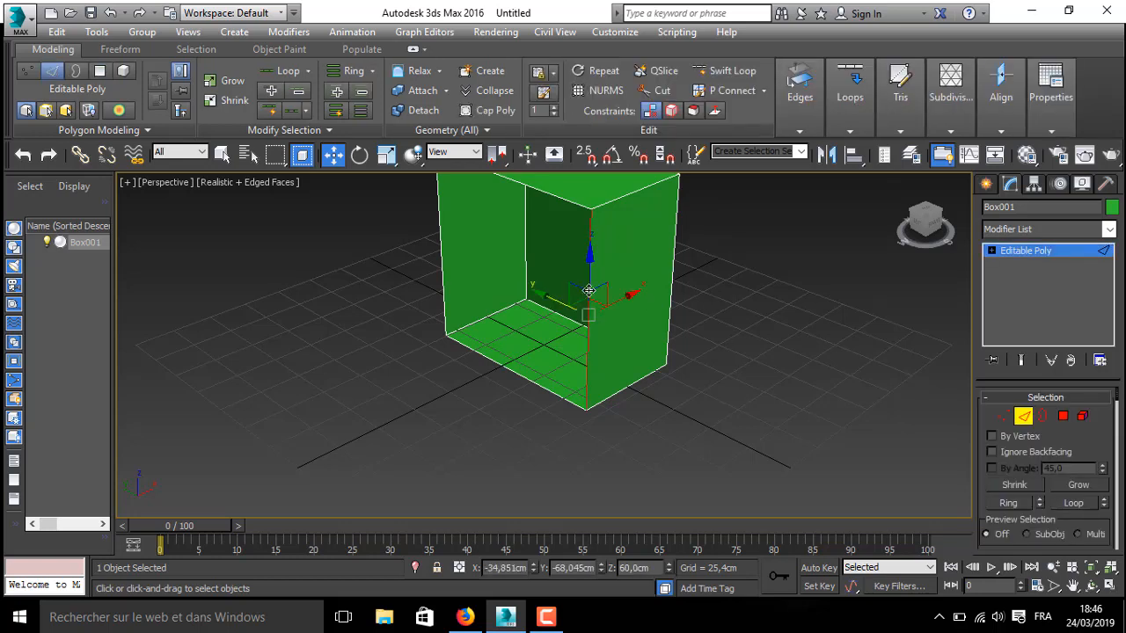
{"action": "left_click", "coordinate": [672, 253]}
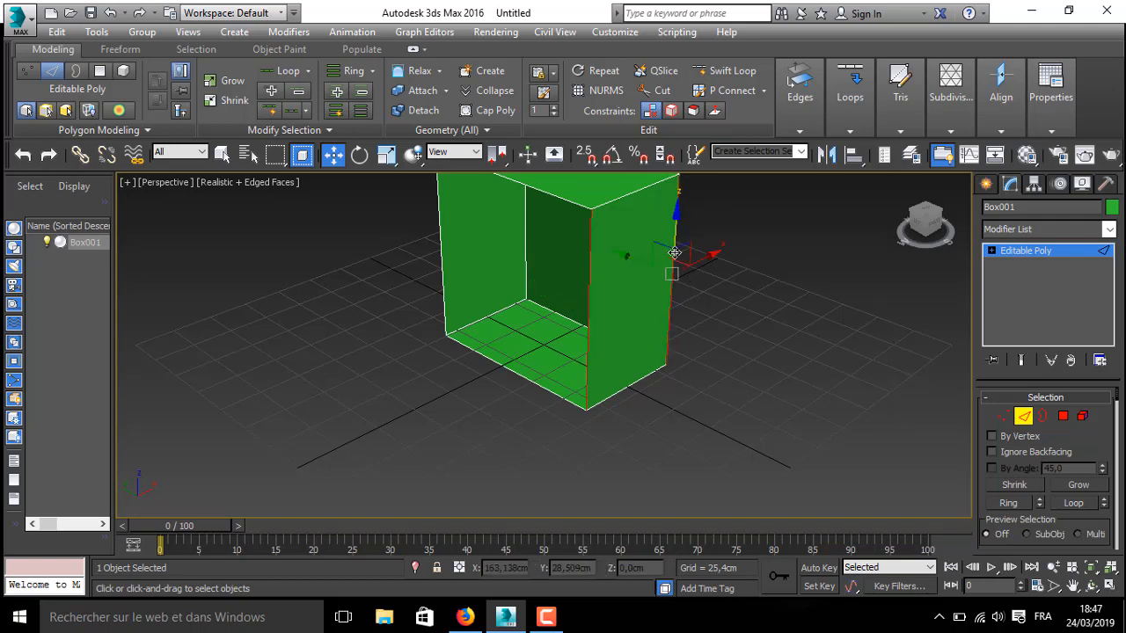
{"action": "left_click_drag", "start_coordinate": [1117, 394], "coordinate": [1118, 413]}
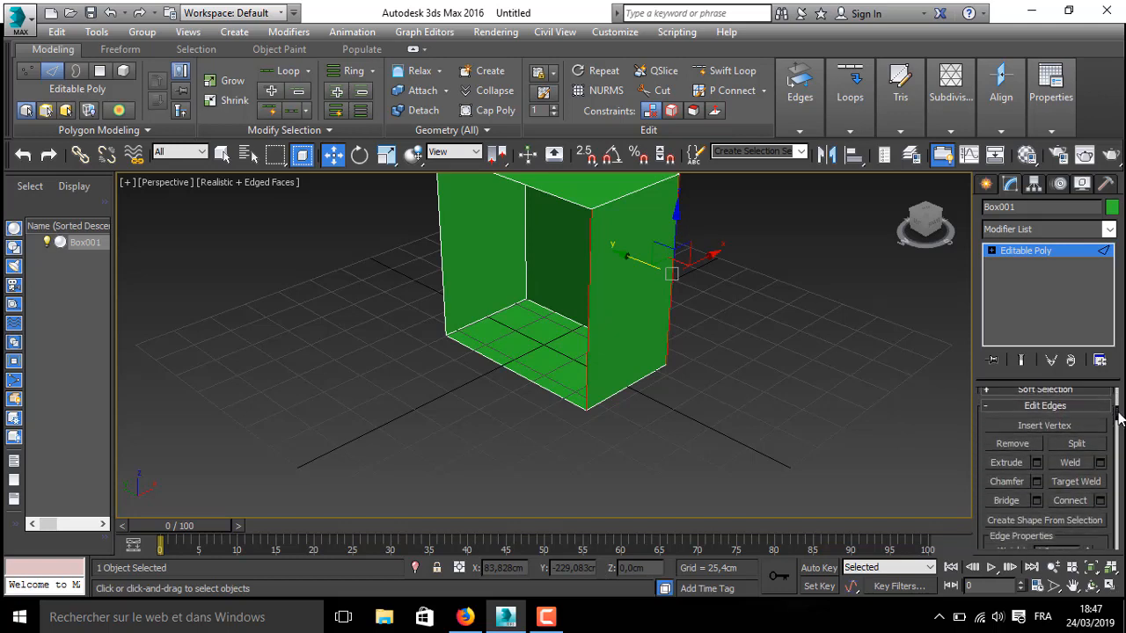
{"action": "left_click", "coordinate": [1100, 501]}
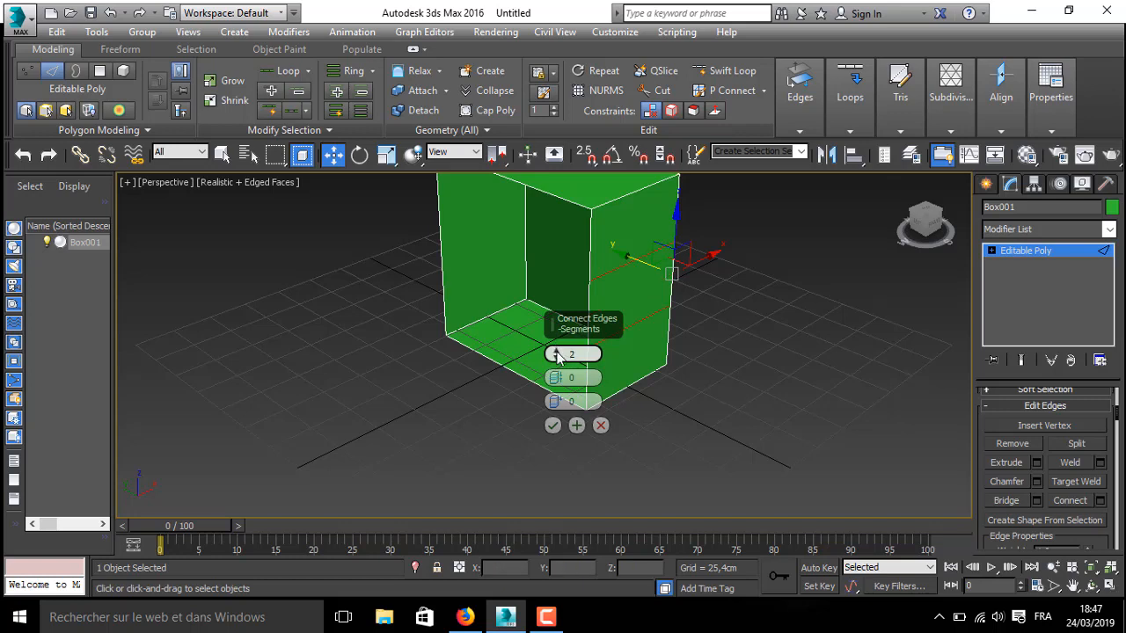
{"action": "left_click_drag", "start_coordinate": [556, 354], "coordinate": [556, 352]}
{"action": "left_click", "coordinate": [556, 352]}
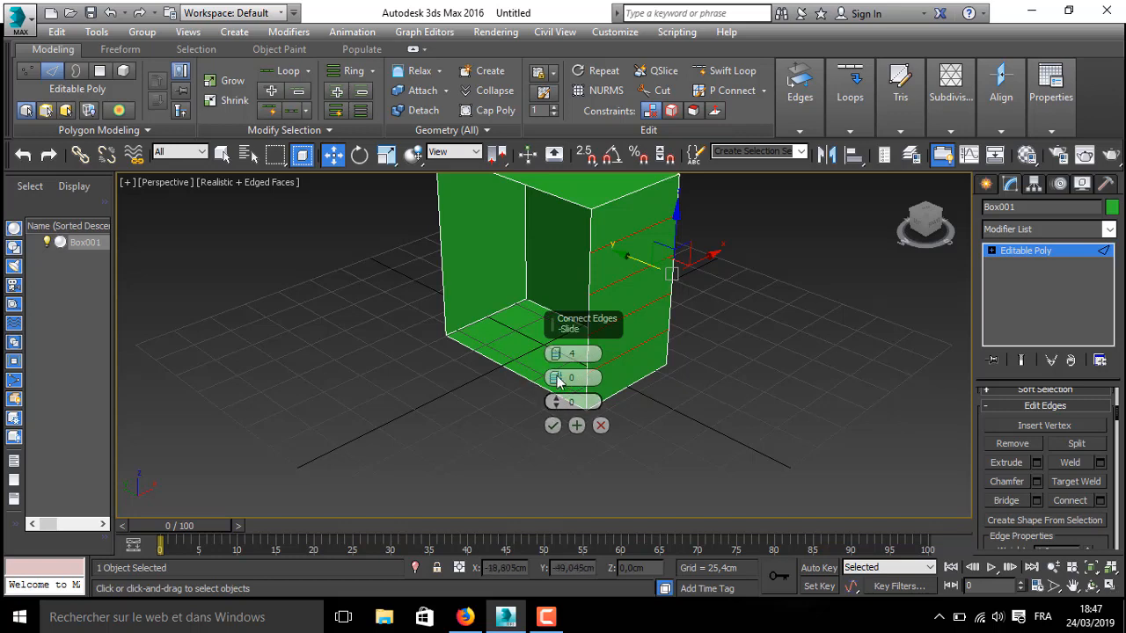
{"action": "left_click", "coordinate": [556, 425]}
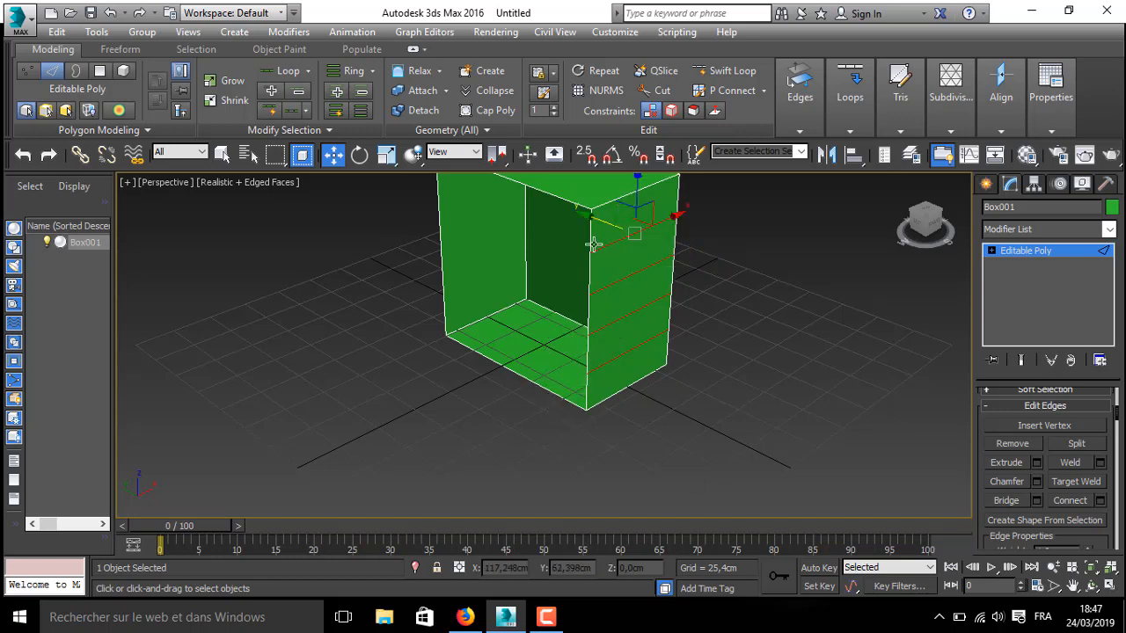
- Connect the two vertical edges of the opposite side face with the same 4 segments
{"action": "left_click_drag", "start_coordinate": [594, 245], "coordinate": [631, 295]}
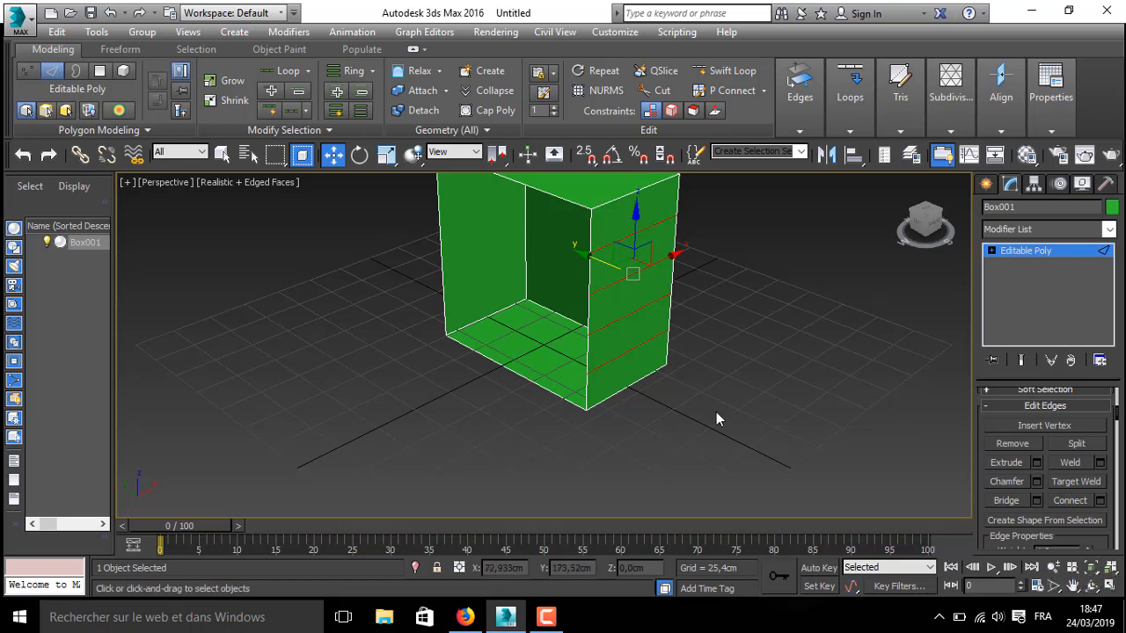
{"action": "left_click", "coordinate": [1091, 585]}
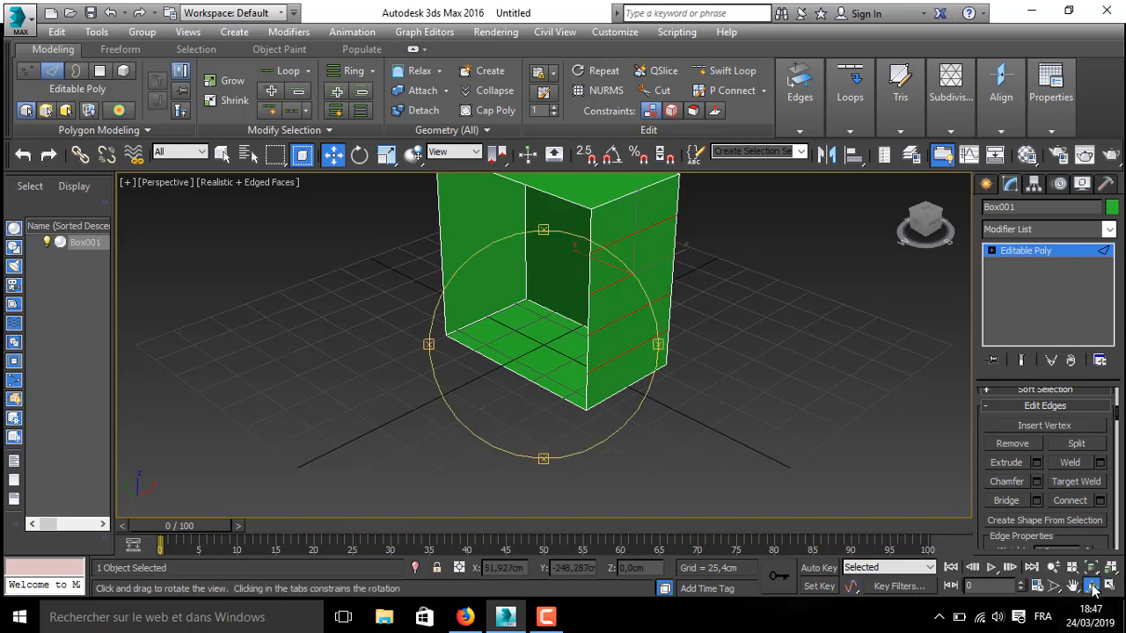
{"action": "left_click_drag", "start_coordinate": [428, 344], "coordinate": [598, 326]}
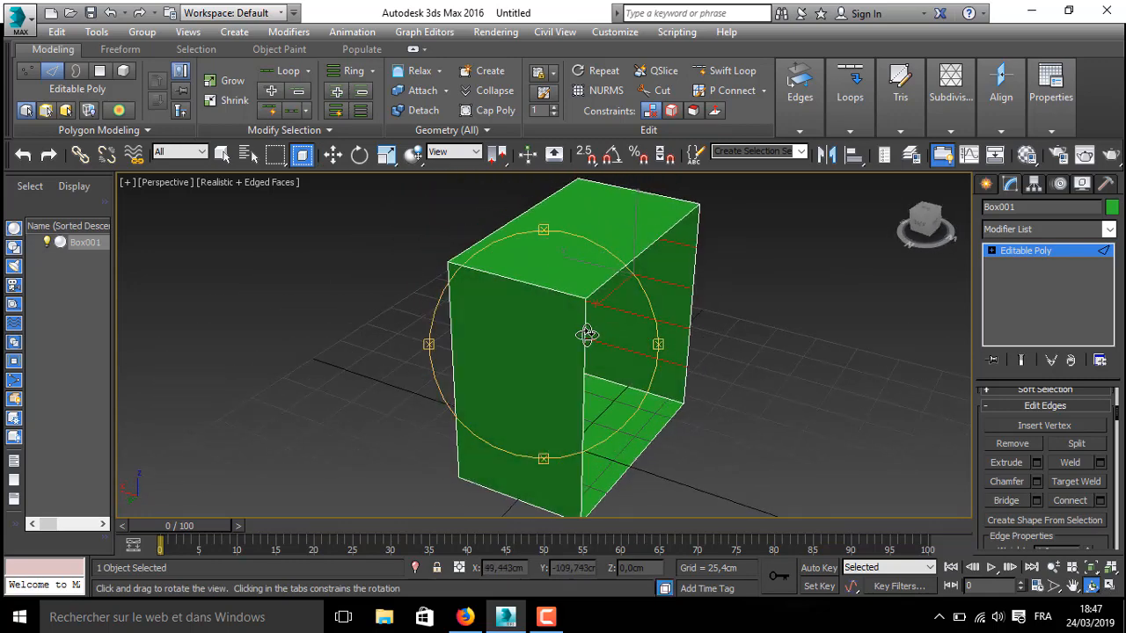
{"action": "key", "text": "w"}
{"action": "left_click", "coordinate": [585, 337]}
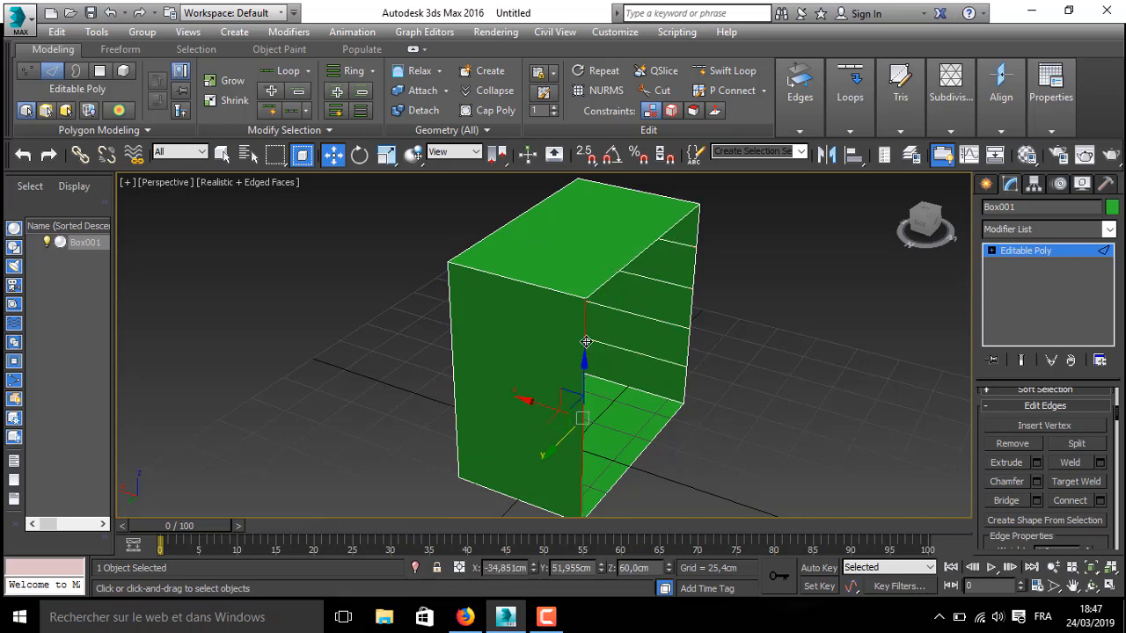
{"action": "left_click", "coordinate": [449, 324]}
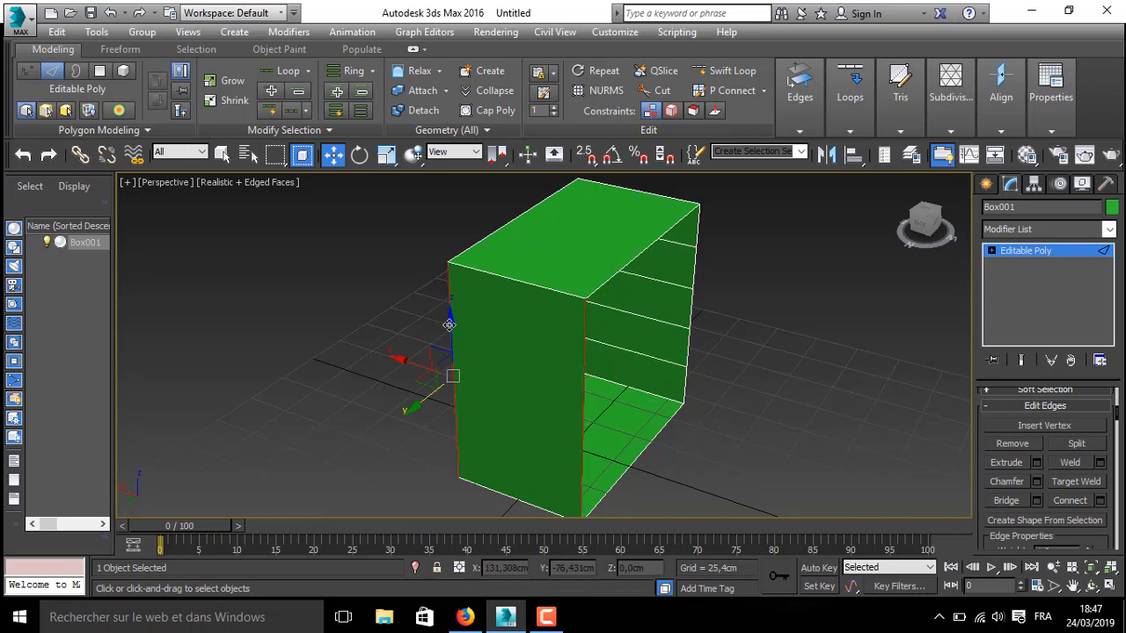
{"action": "left_click", "coordinate": [1101, 502]}
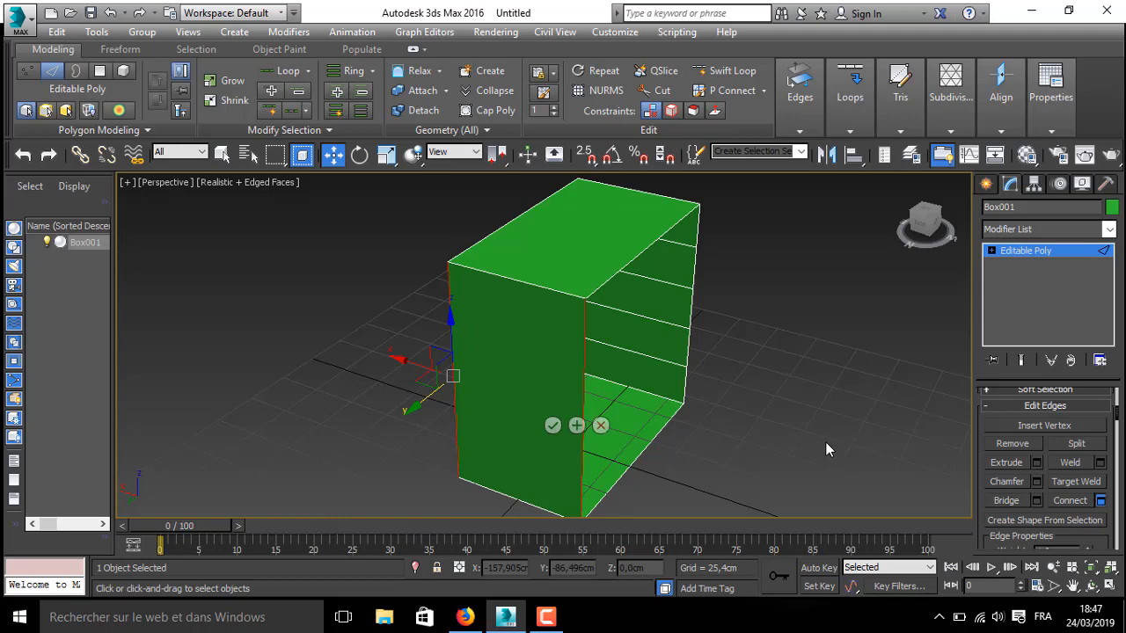
{"action": "left_click", "coordinate": [552, 427]}
{"action": "right_click", "coordinate": [551, 425]}
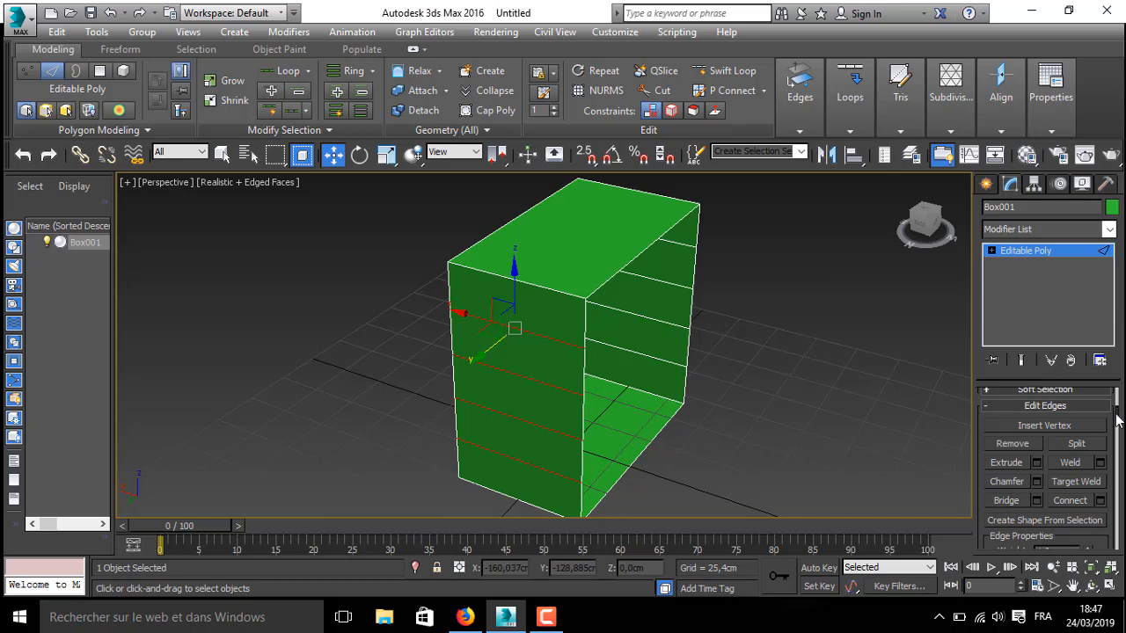
- Extend the selection to the similar horizontal edges on both side faces and chamfer them by 3 cm with 1 segment
{"action": "left_click", "coordinate": [304, 132]}
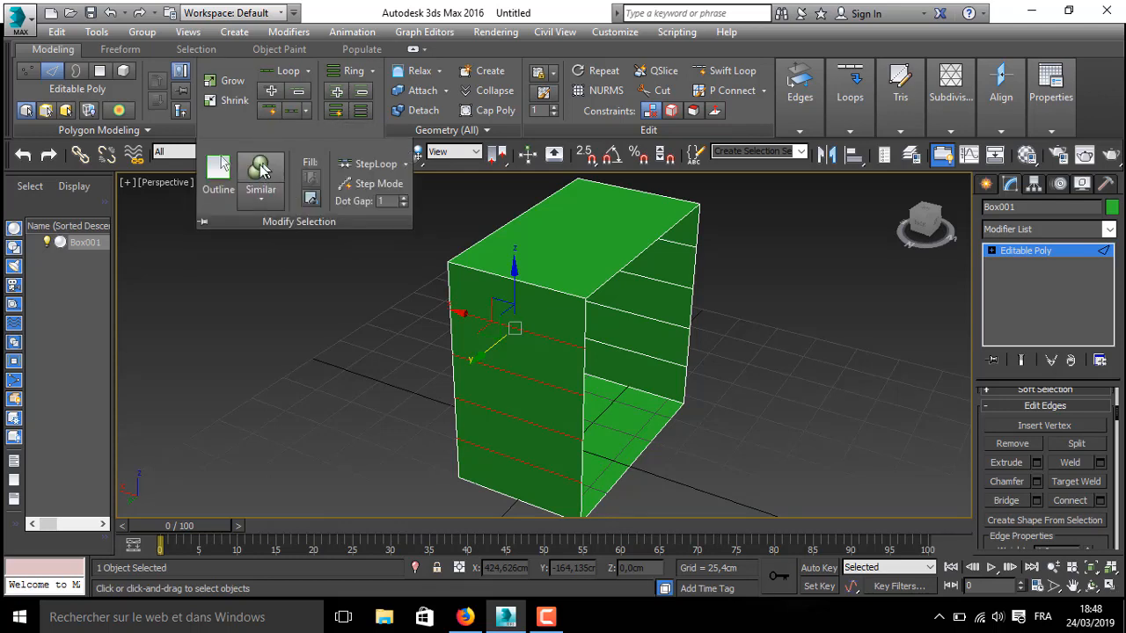
{"action": "left_click", "coordinate": [263, 169]}
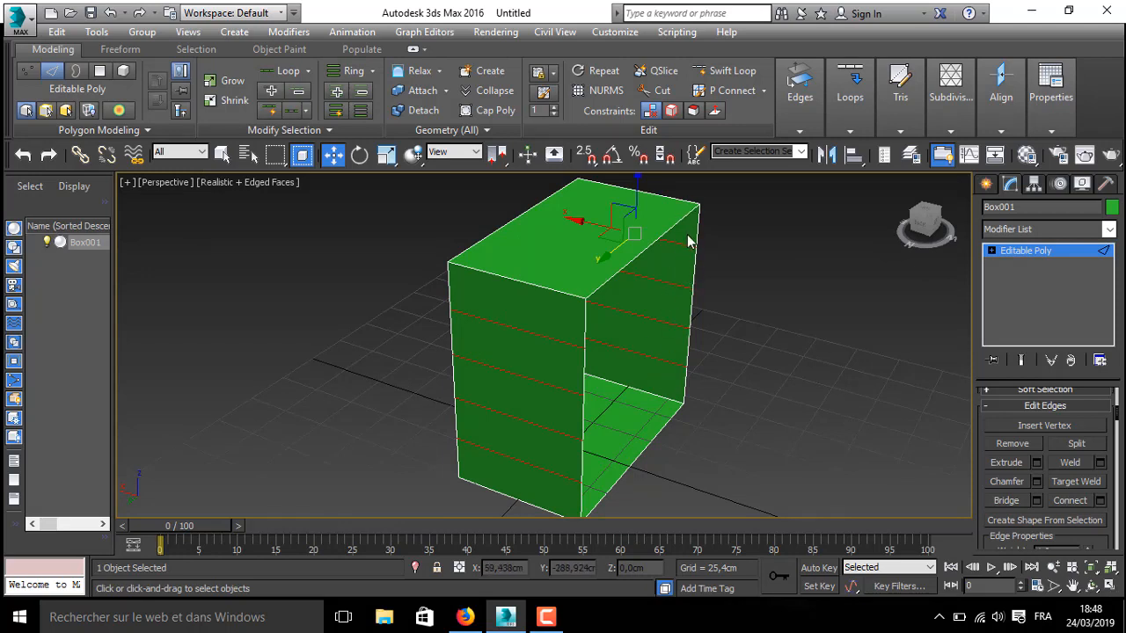
{"action": "left_click", "coordinate": [1036, 481]}
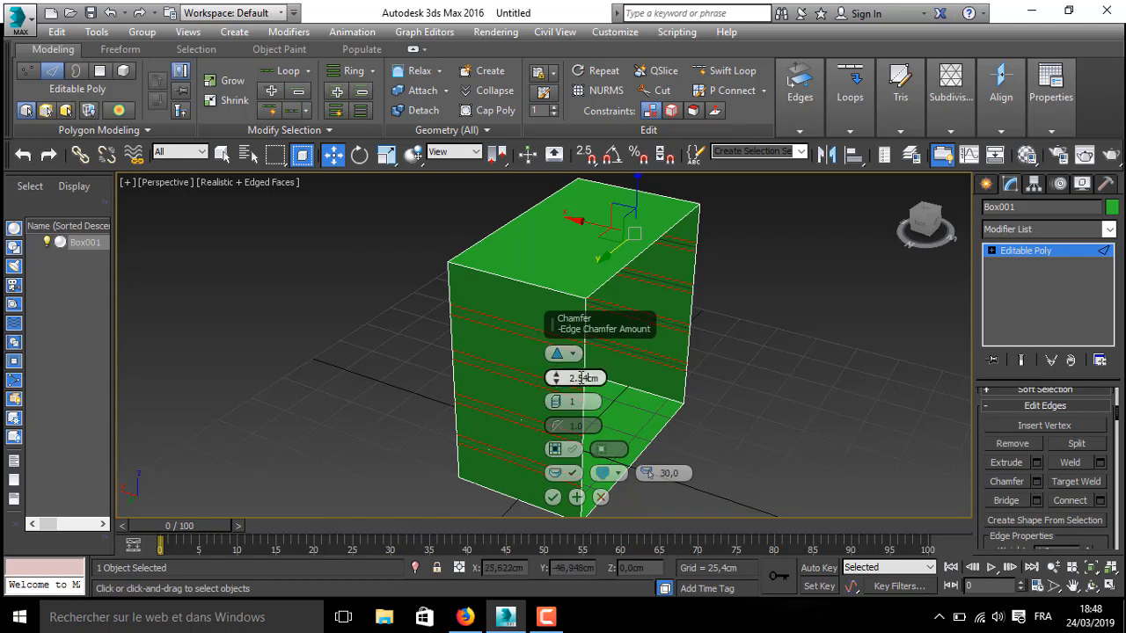
{"action": "left_click_drag", "start_coordinate": [581, 379], "coordinate": [568, 378]}
{"action": "type", "text": "3"}
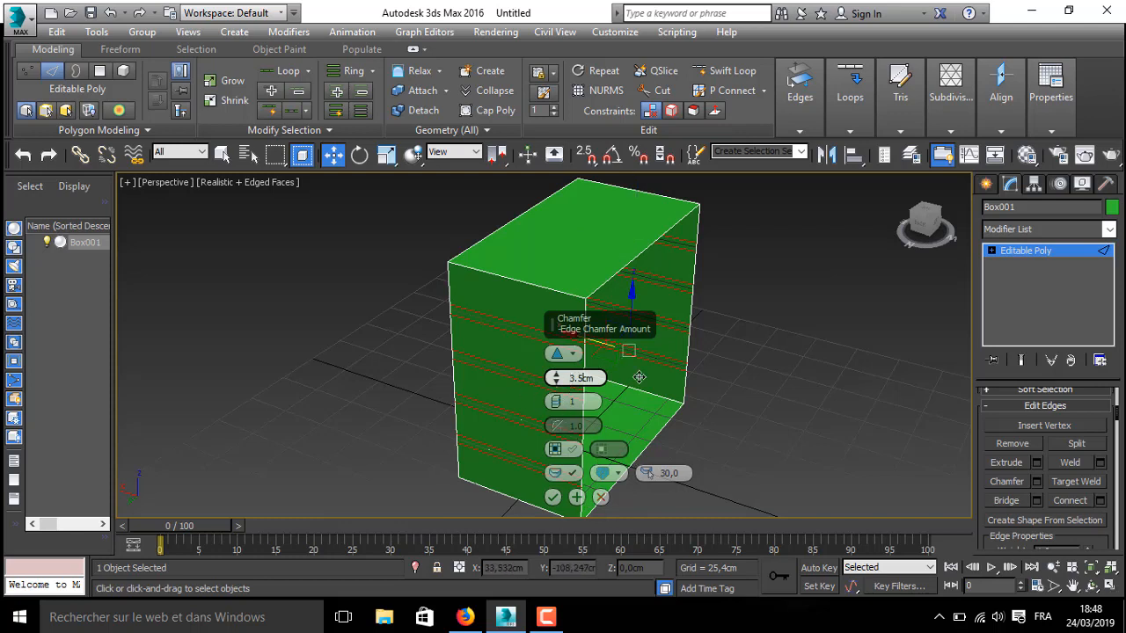
{"action": "left_click", "coordinate": [552, 495]}
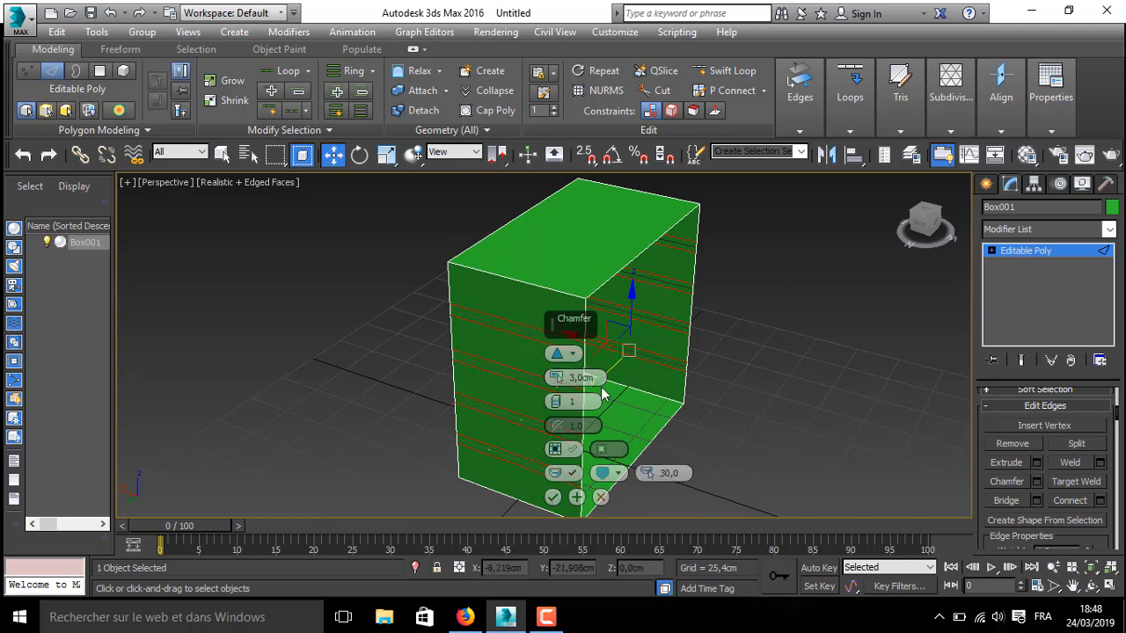
{"action": "left_click", "coordinate": [552, 497]}
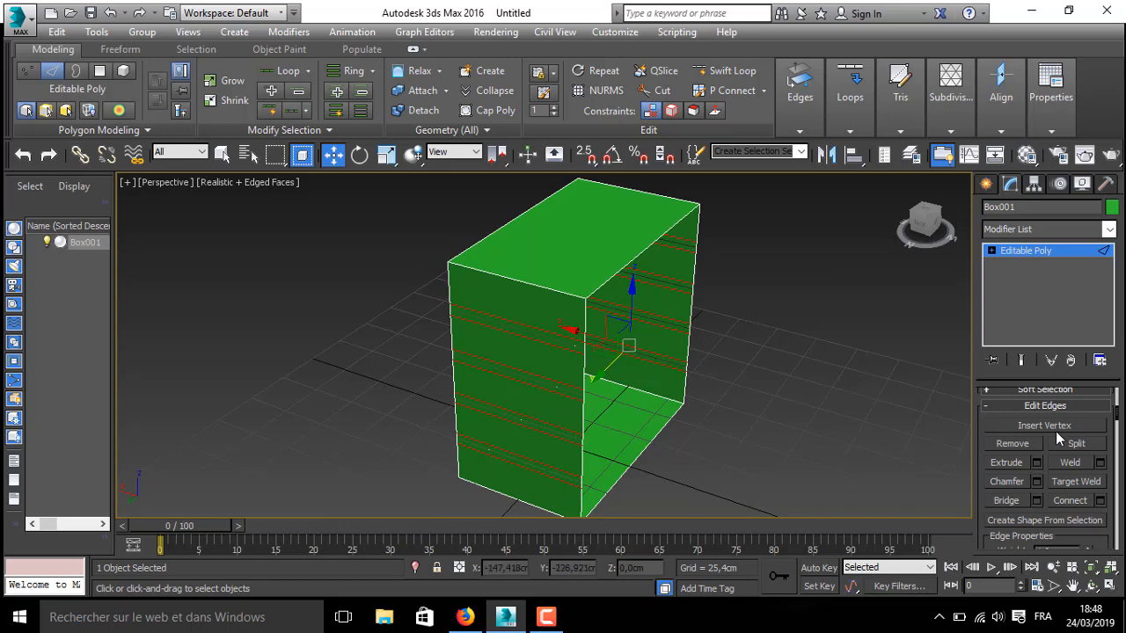
- Extrude the uppermost narrow strip polygon on the cabinet's side face inward by about -120 cm to form a shelf
{"action": "left_click_drag", "start_coordinate": [1122, 427], "coordinate": [1120, 413]}
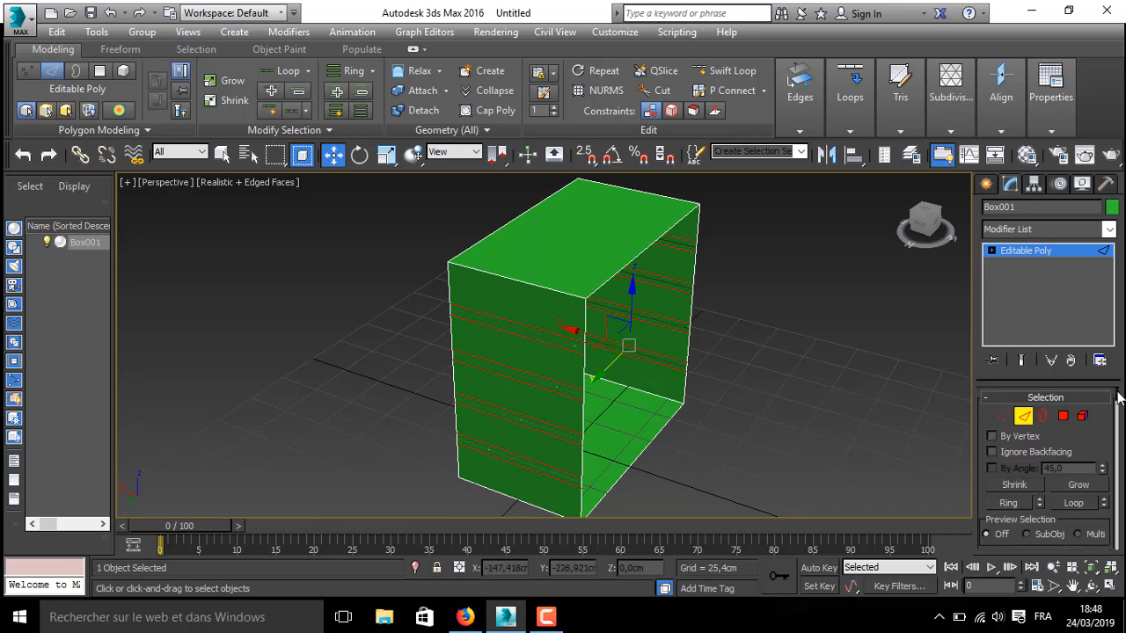
{"action": "left_click", "coordinate": [1064, 417]}
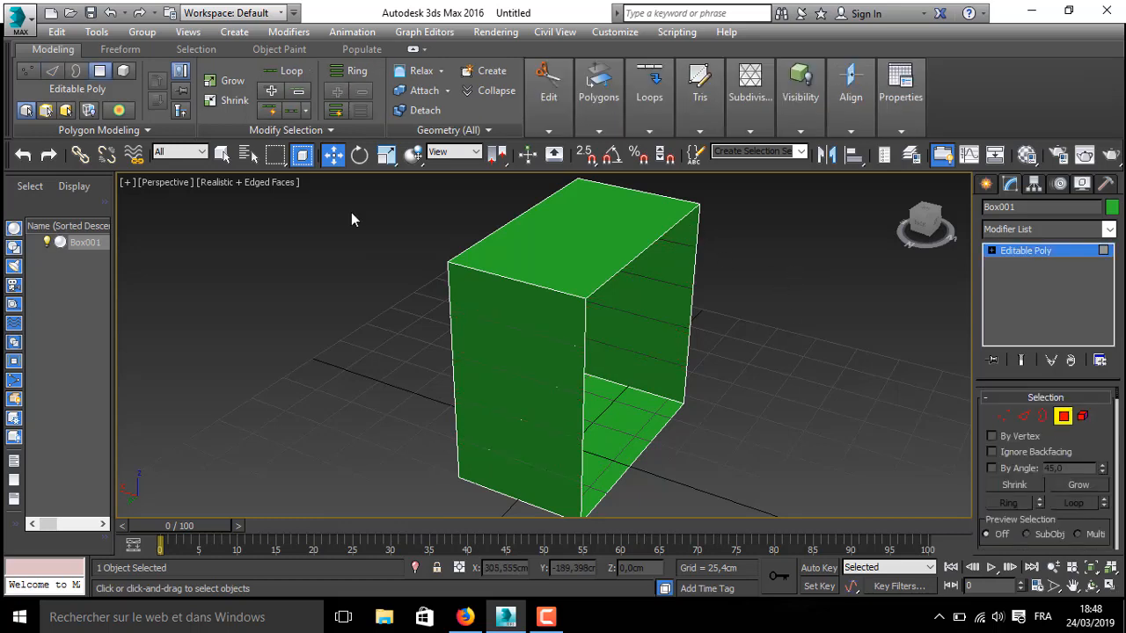
{"action": "left_click", "coordinate": [1093, 587]}
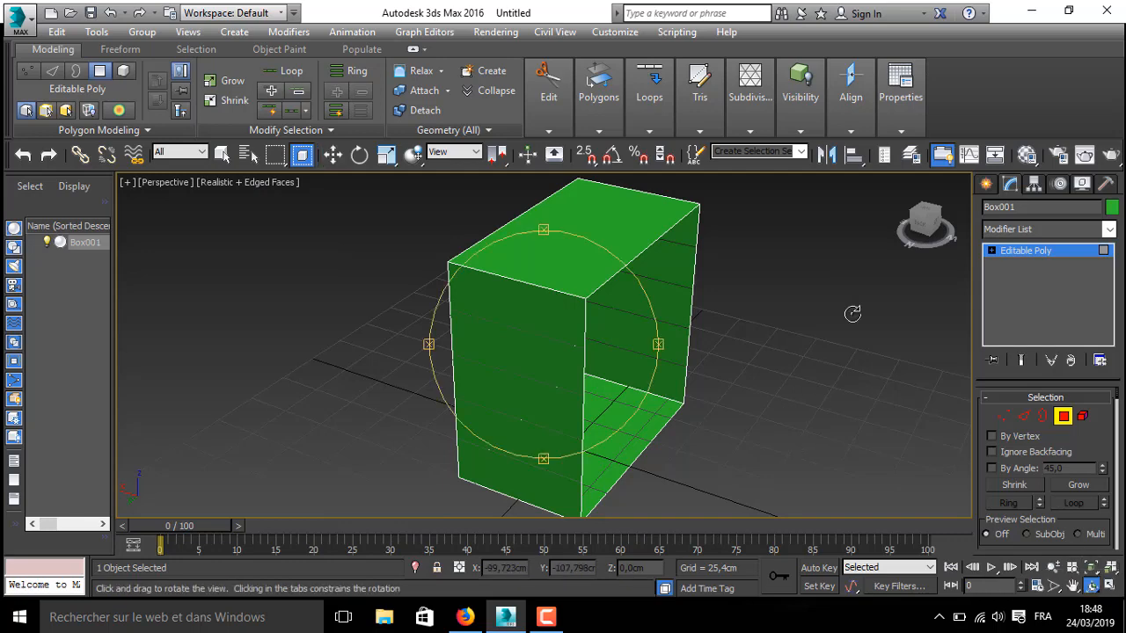
{"action": "left_click_drag", "start_coordinate": [655, 344], "coordinate": [440, 303]}
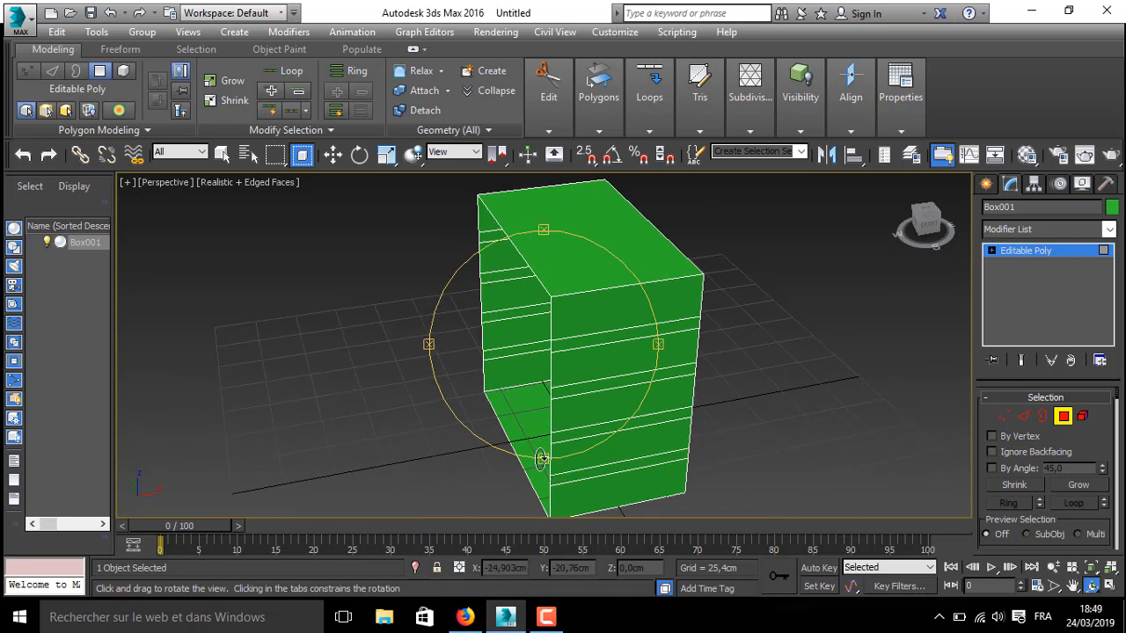
{"action": "left_click_drag", "start_coordinate": [542, 460], "coordinate": [541, 440]}
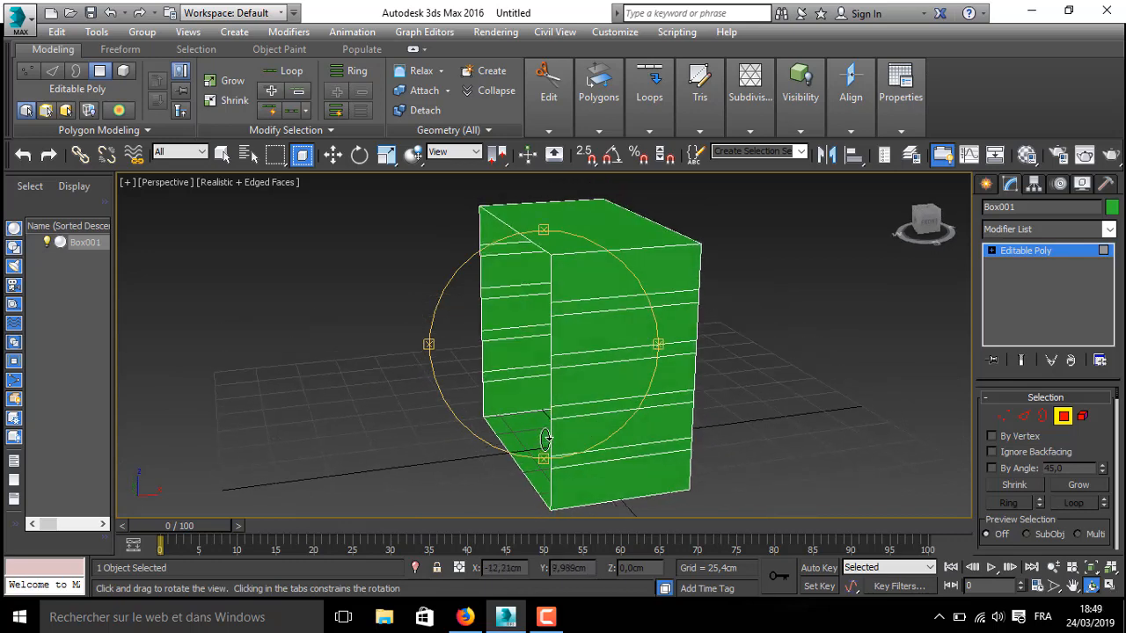
{"action": "key", "text": "w"}
{"action": "left_click", "coordinate": [593, 304]}
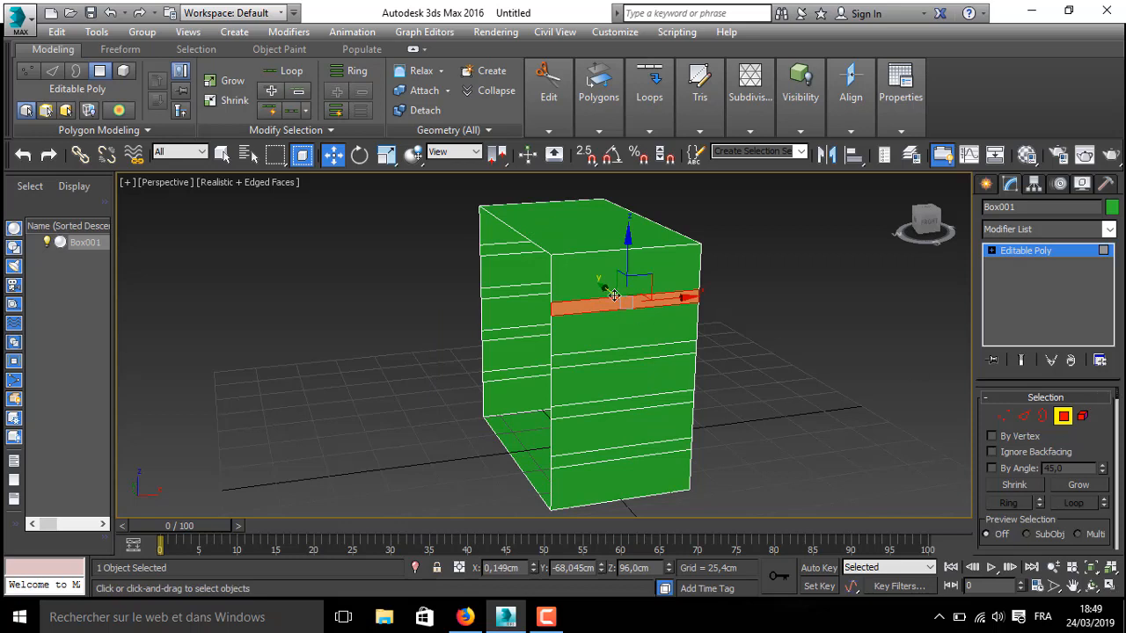
{"action": "left_click", "coordinate": [497, 250], "text": "ctrl"}
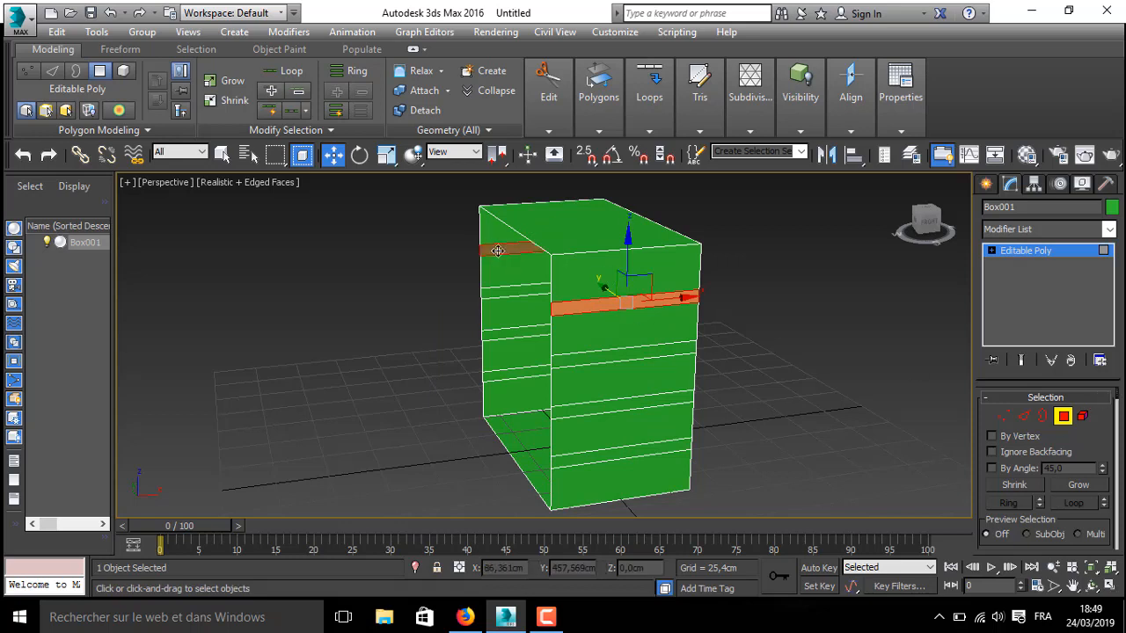
{"action": "left_click", "coordinate": [594, 306]}
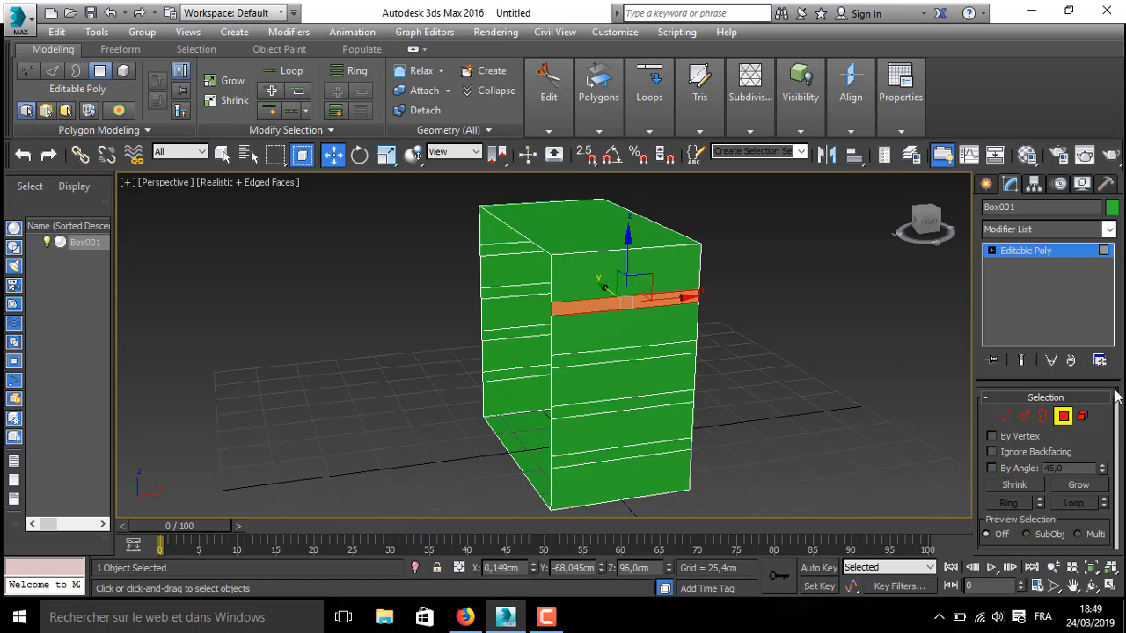
{"action": "scroll", "coordinate": [1116, 396], "scroll_direction": "down", "scroll_amount": 5}
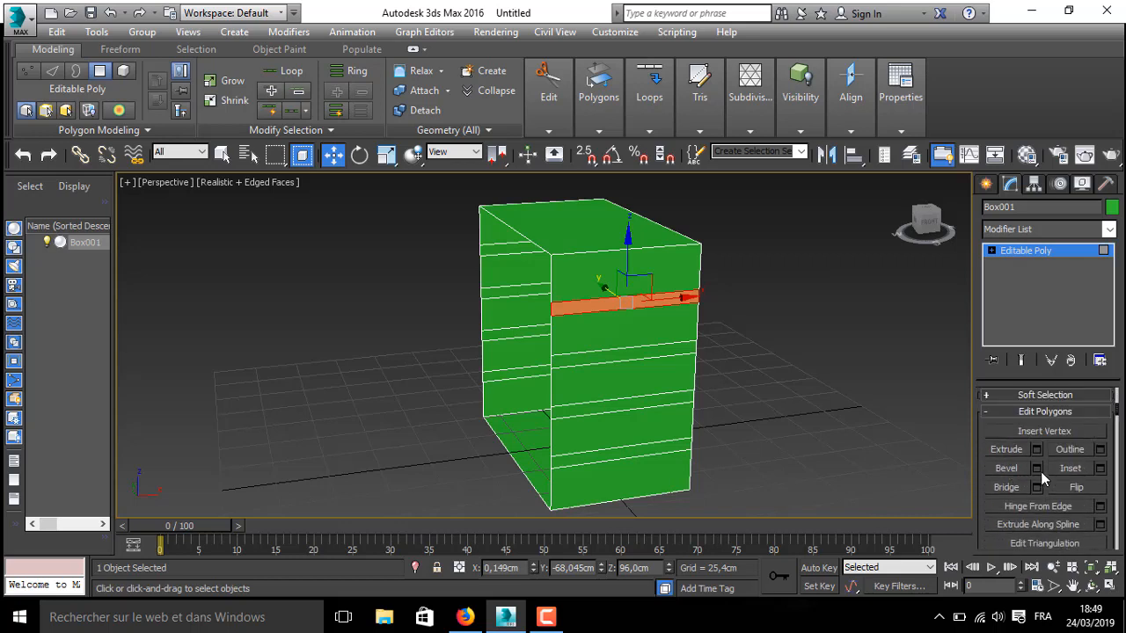
{"action": "left_click", "coordinate": [1038, 450]}
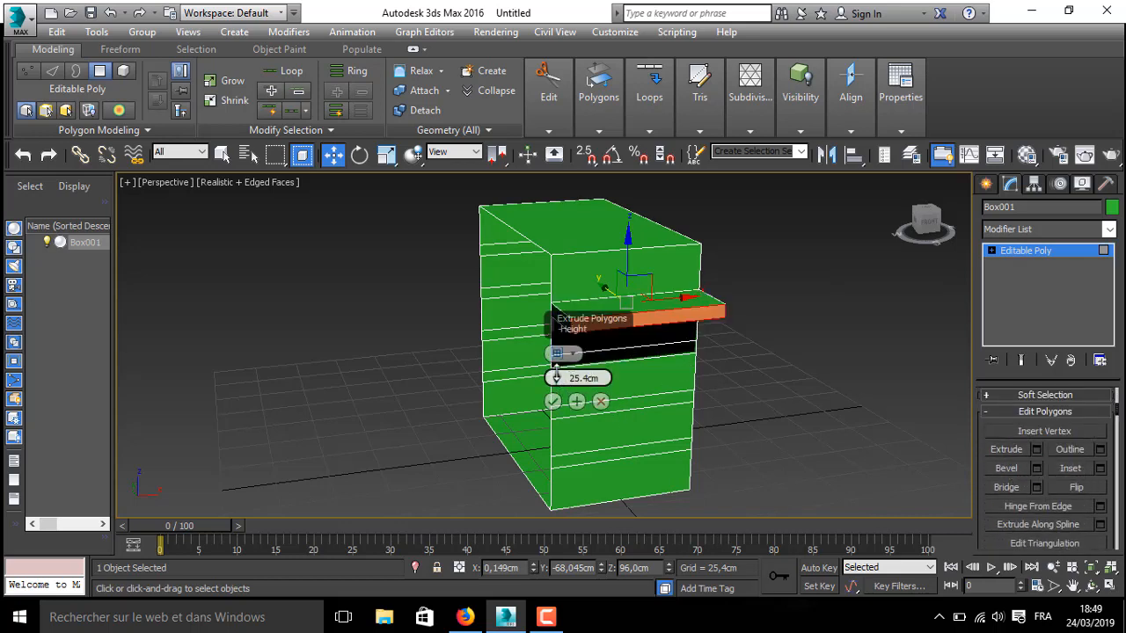
{"action": "left_click_drag", "start_coordinate": [556, 376], "coordinate": [591, 36]}
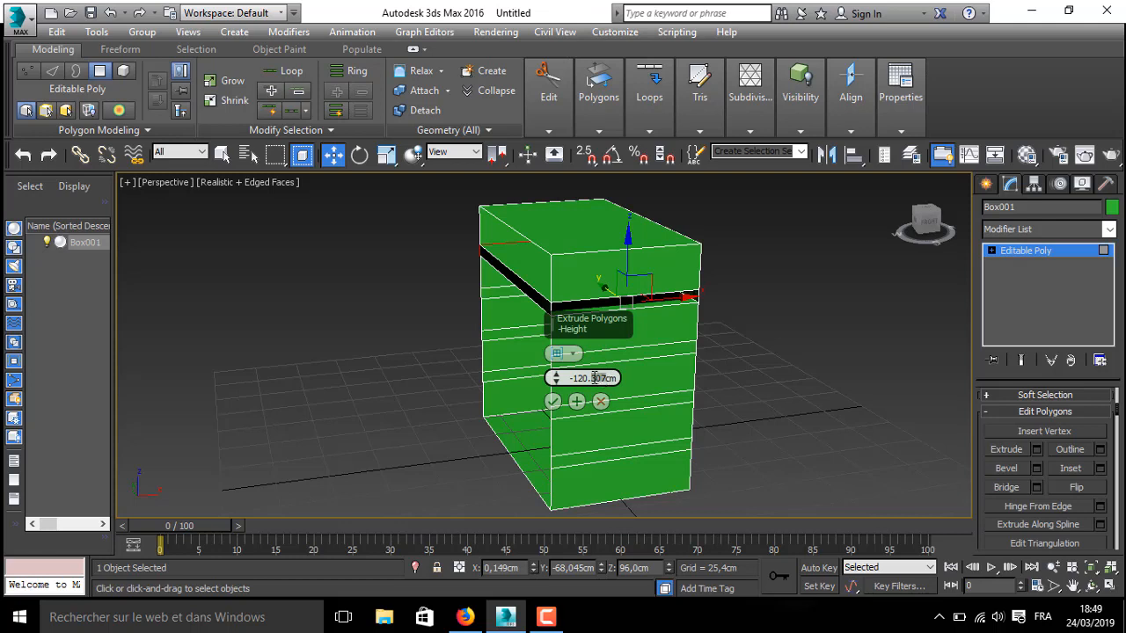
{"action": "left_click", "coordinate": [553, 402]}
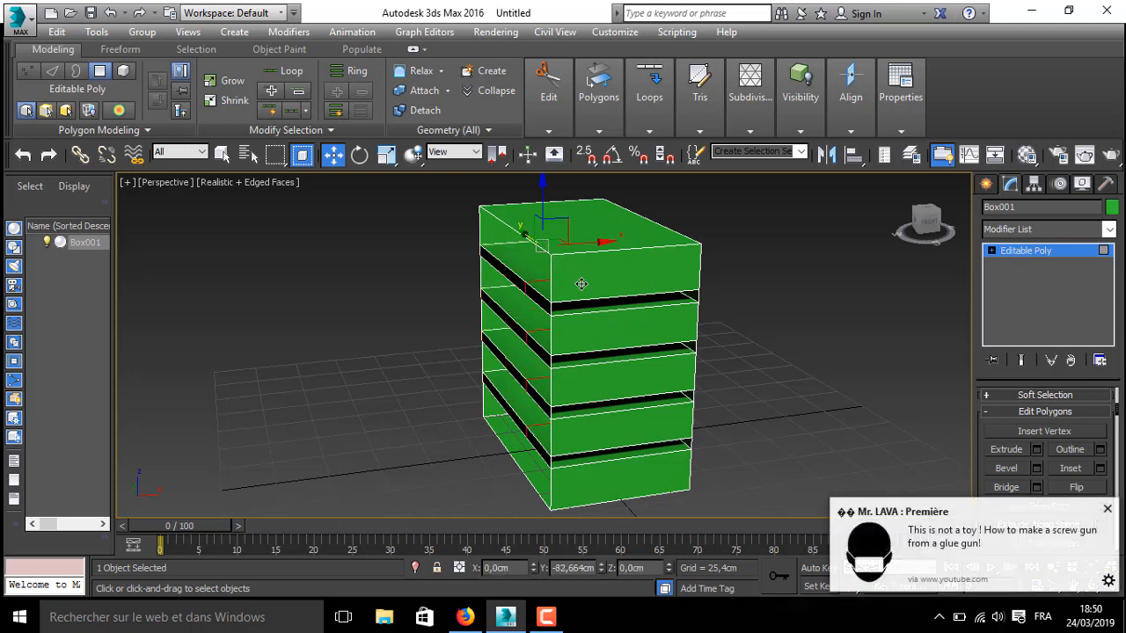
- Close the open ends of the four shelf slots on the side face with polygons
{"action": "left_click_drag", "start_coordinate": [588, 294], "coordinate": [610, 319]}
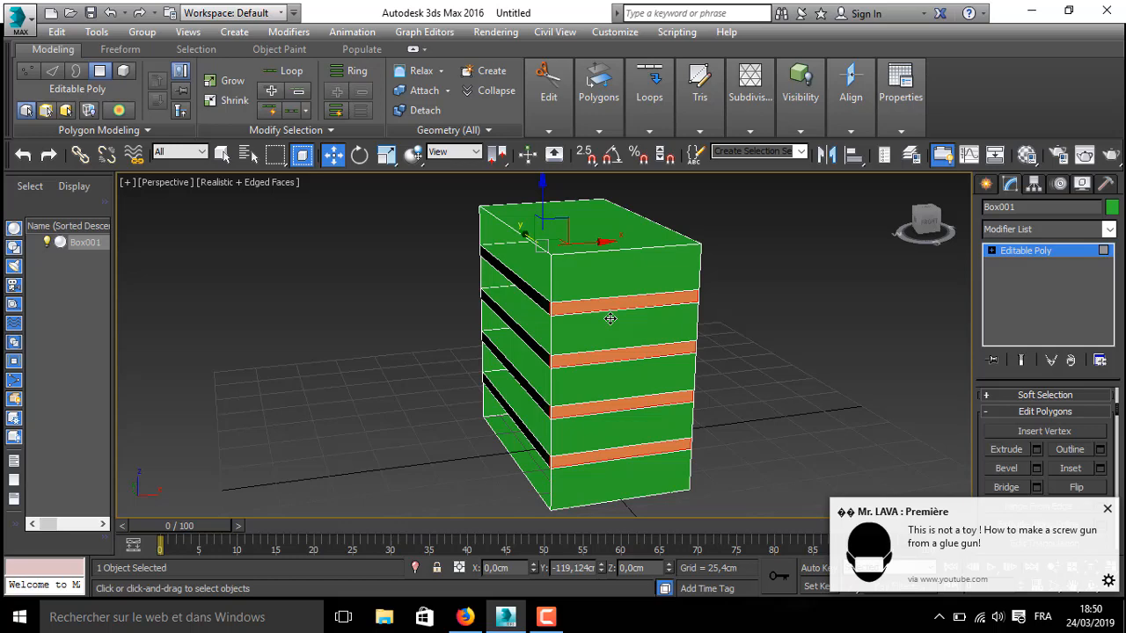
{"action": "left_click_drag", "start_coordinate": [609, 319], "coordinate": [610, 320]}
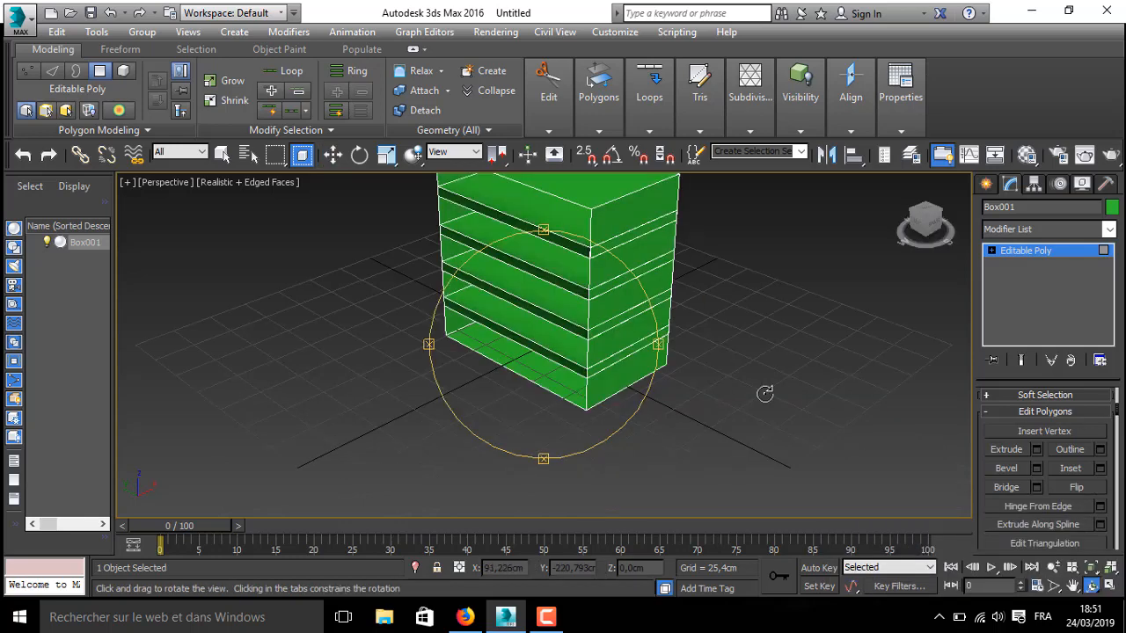
{"action": "right_click", "coordinate": [767, 359]}
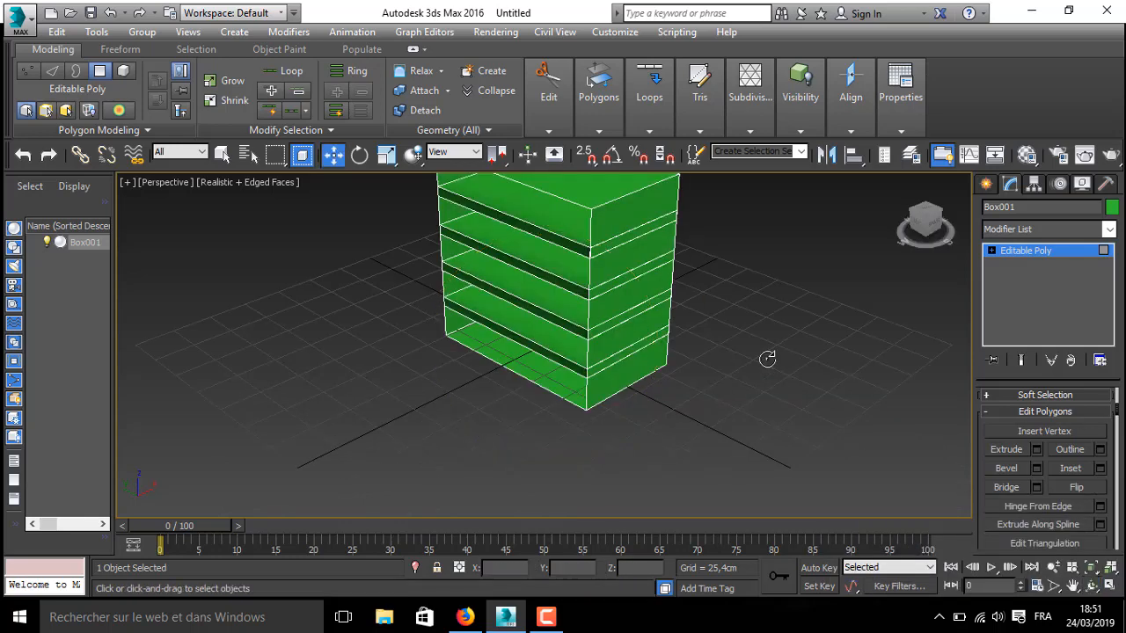
- Bevel the cabinet's top polygon slightly upward and outward to form a flared rim
{"action": "left_click_drag", "start_coordinate": [1119, 417], "coordinate": [1119, 394]}
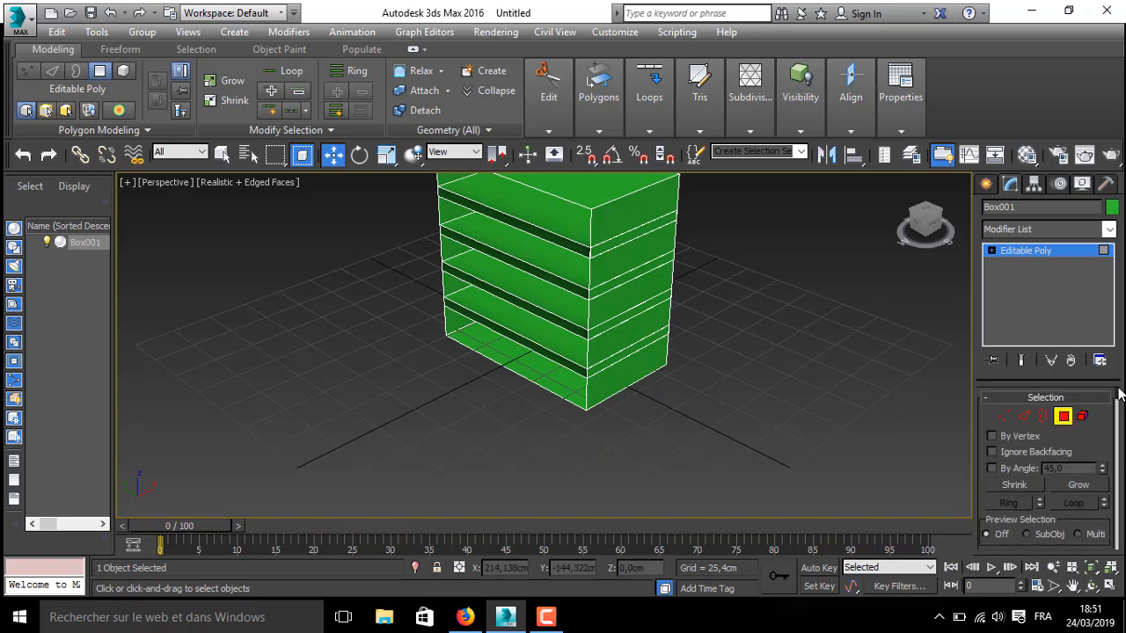
{"action": "left_click", "coordinate": [580, 184]}
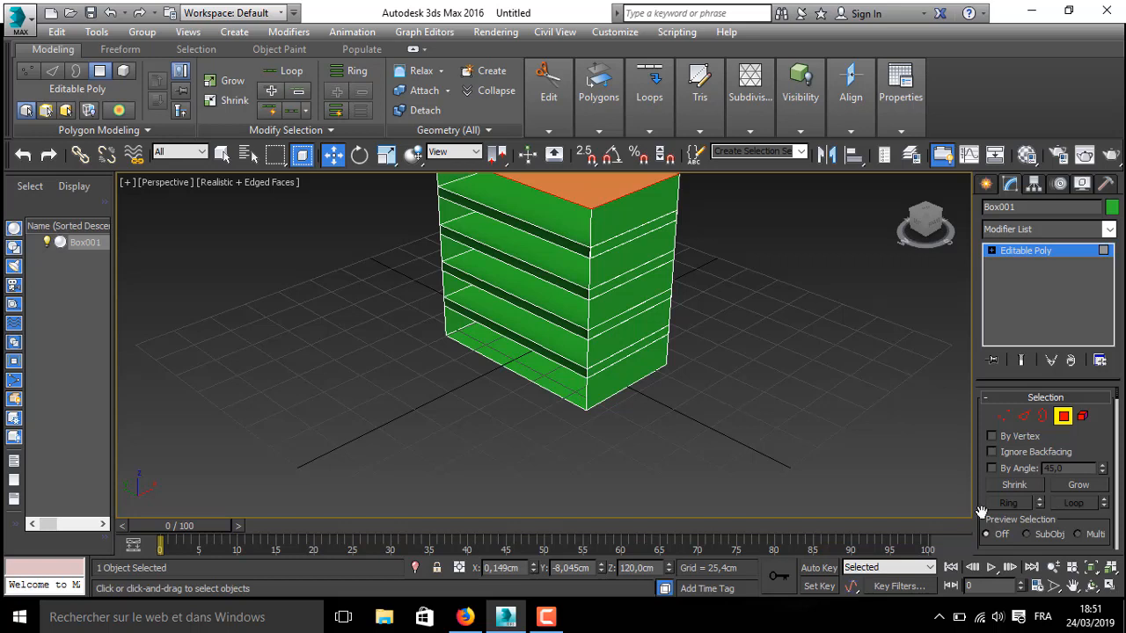
{"action": "left_click", "coordinate": [1091, 585]}
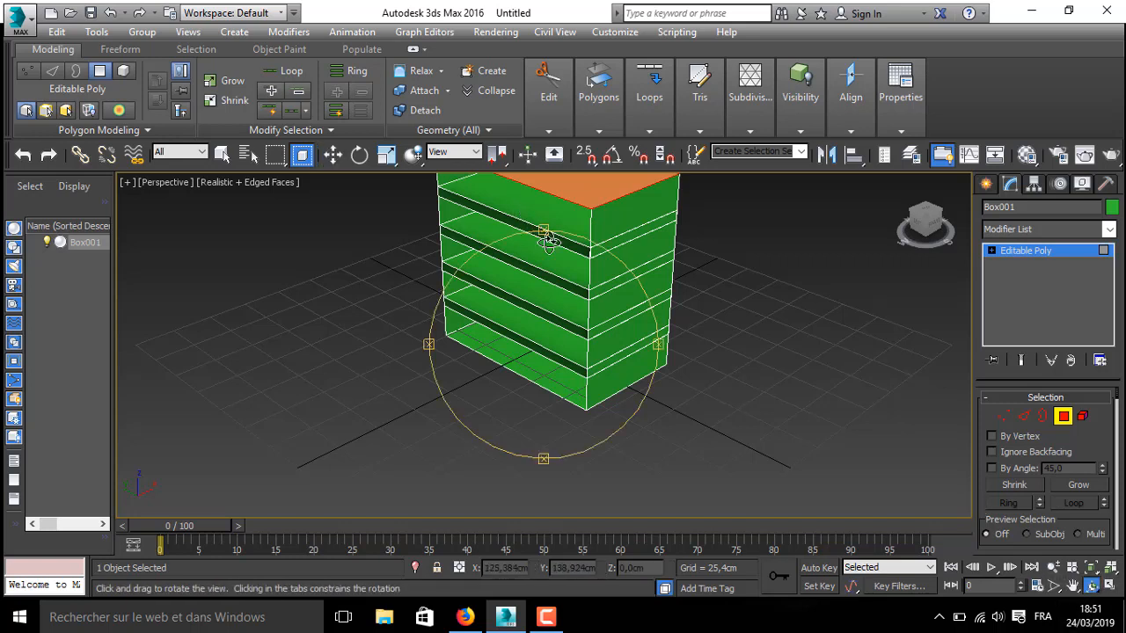
{"action": "left_click", "coordinate": [1073, 585]}
{"action": "left_click_drag", "start_coordinate": [572, 183], "coordinate": [580, 307]}
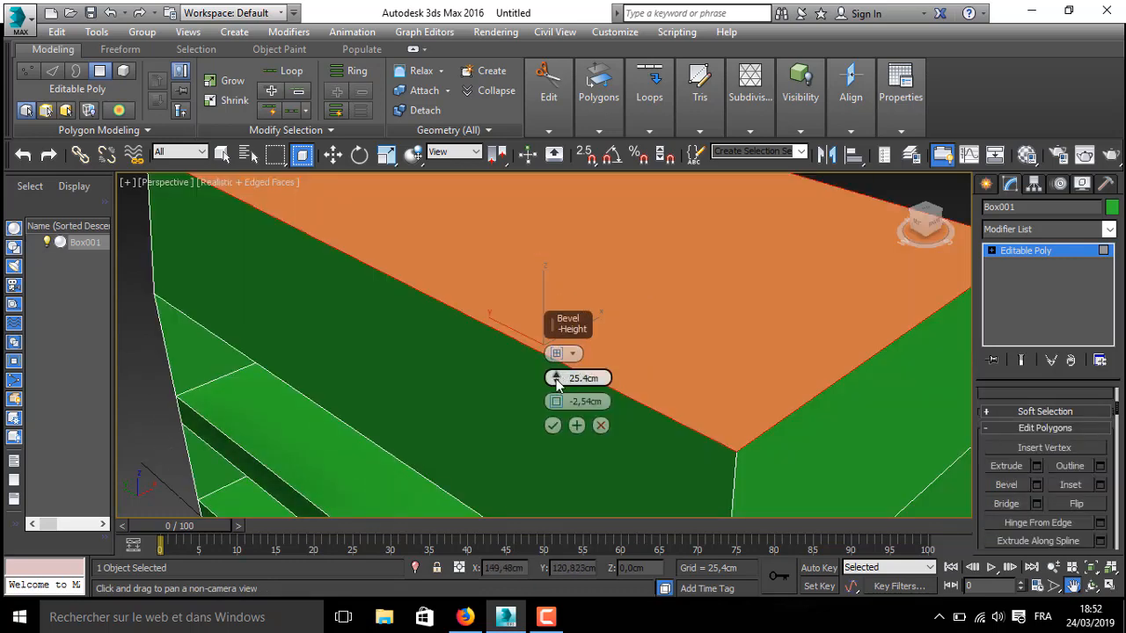
{"action": "left_click_drag", "start_coordinate": [557, 385], "coordinate": [556, 422]}
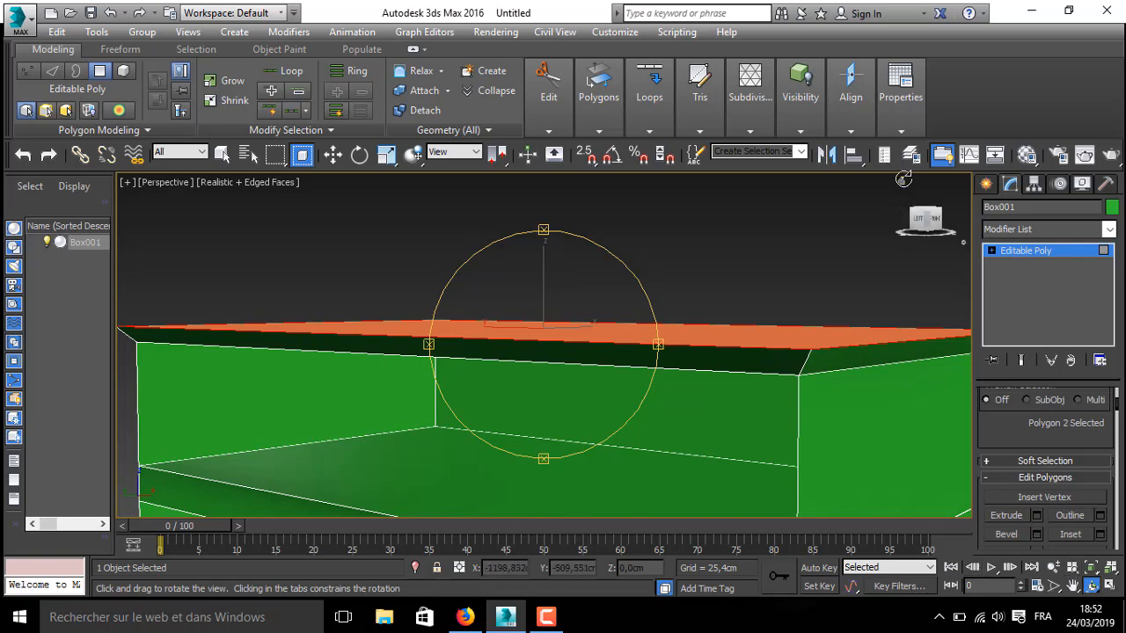
{"action": "left_click_drag", "start_coordinate": [898, 199], "coordinate": [840, 279]}
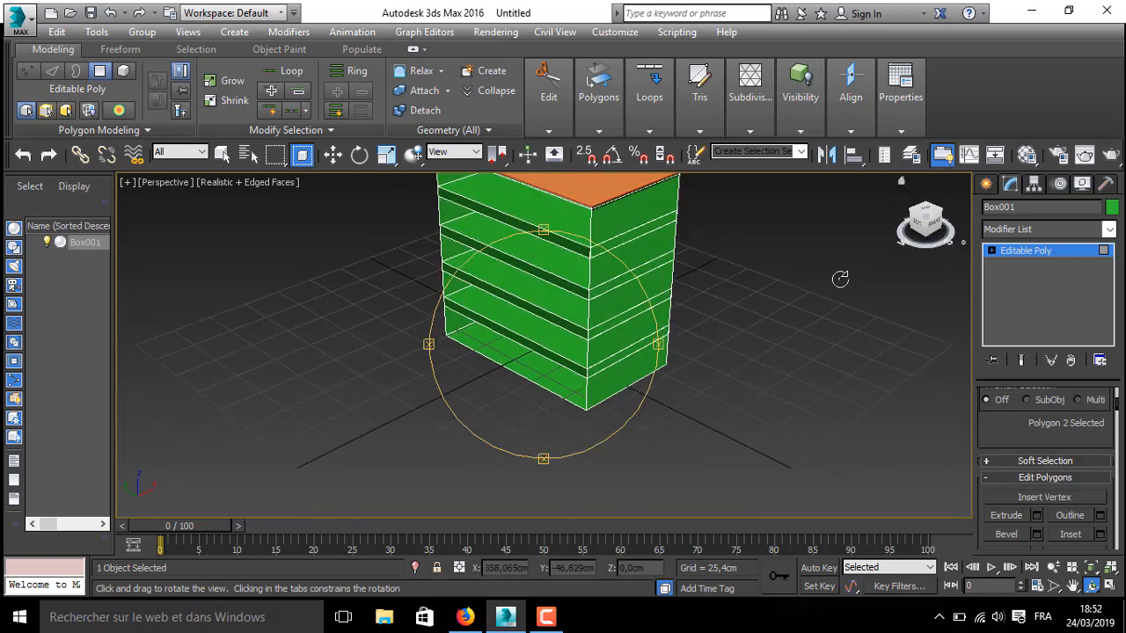
{"action": "right_click", "coordinate": [556, 380]}
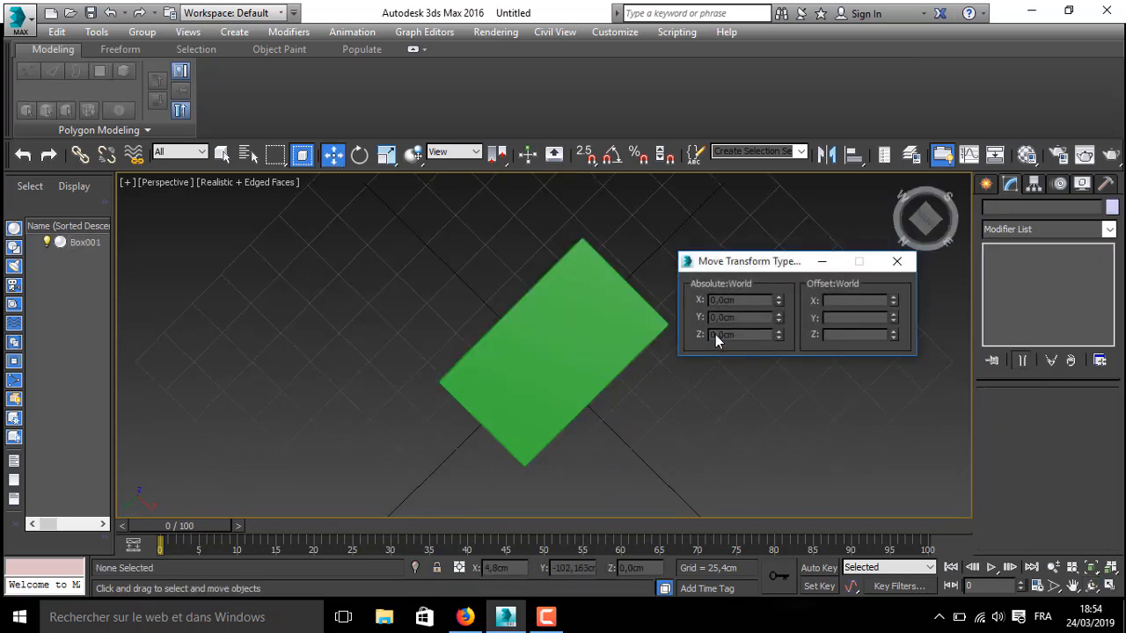
- Set the cabinet's absolute position to X 0, Y 0 and Z 10 cm
{"action": "left_click", "coordinate": [89, 242]}
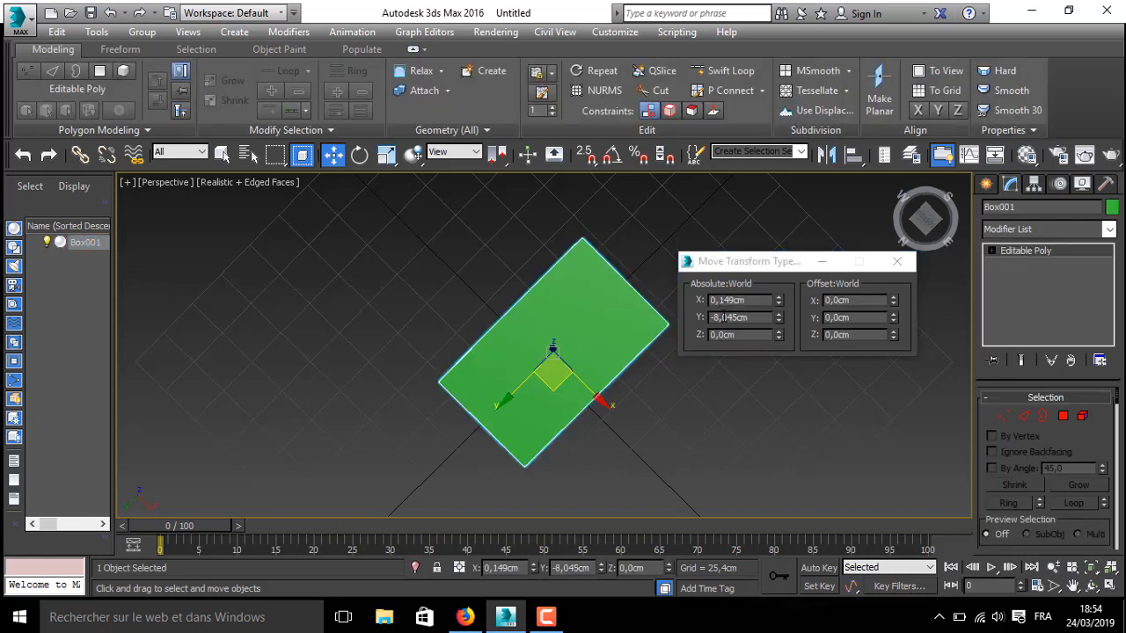
{"action": "left_click_drag", "start_coordinate": [735, 319], "coordinate": [710, 317]}
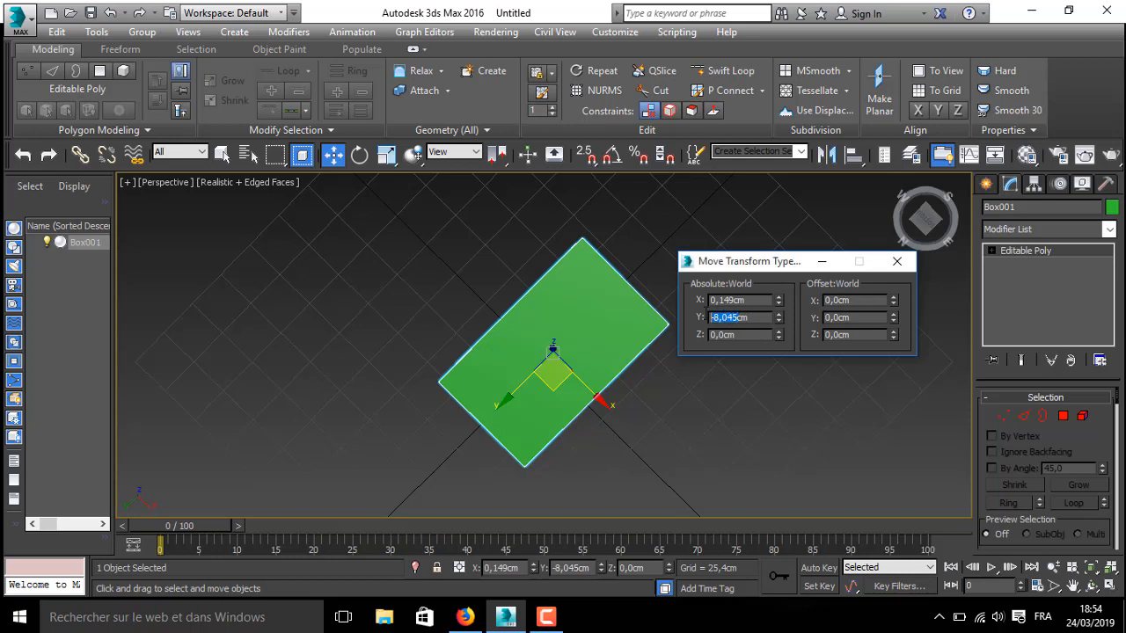
{"action": "type", "text": "0"}
{"action": "key", "text": "Return"}
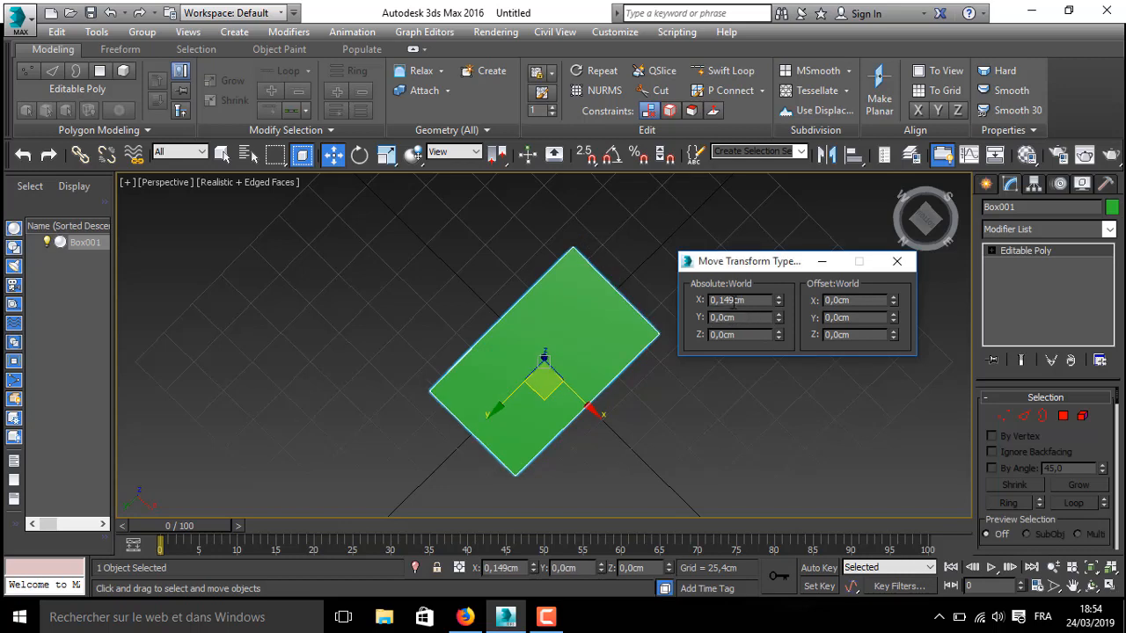
{"action": "type", "text": "0"}
{"action": "key", "text": "Return"}
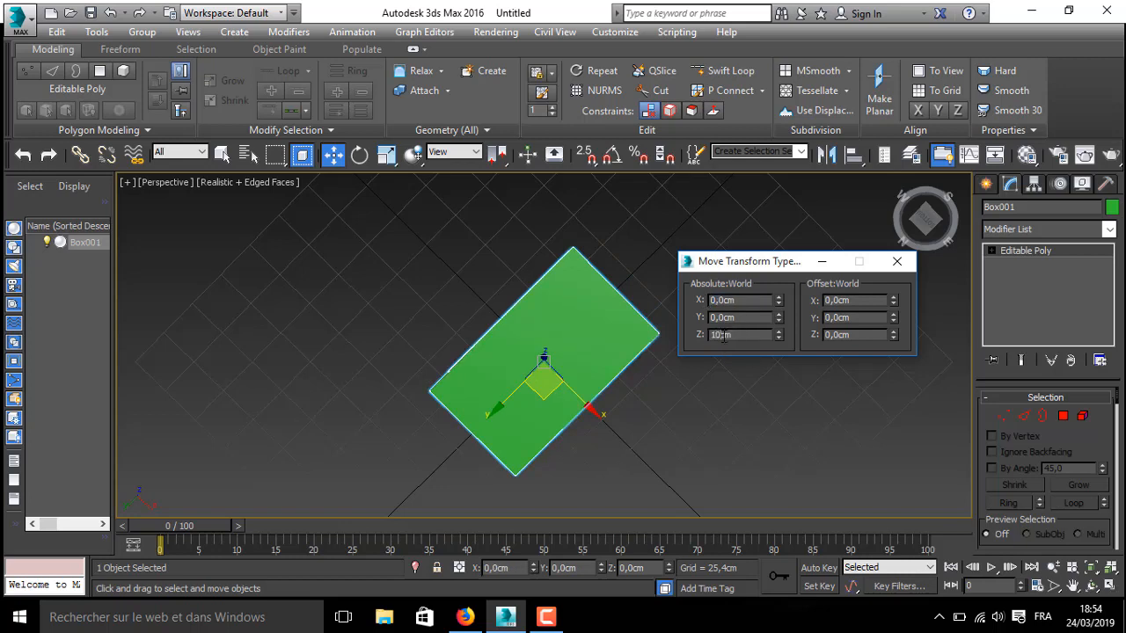
{"action": "left_click", "coordinate": [722, 334]}
{"action": "type", "text": "10"}
{"action": "key", "text": "Return"}
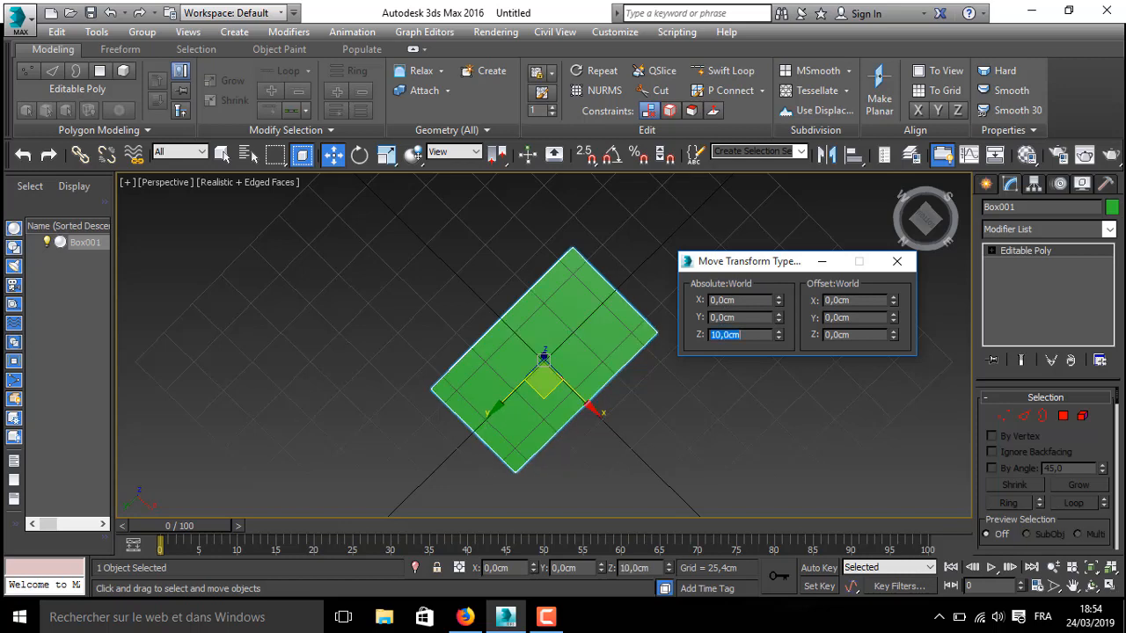
{"action": "left_click", "coordinate": [894, 263]}
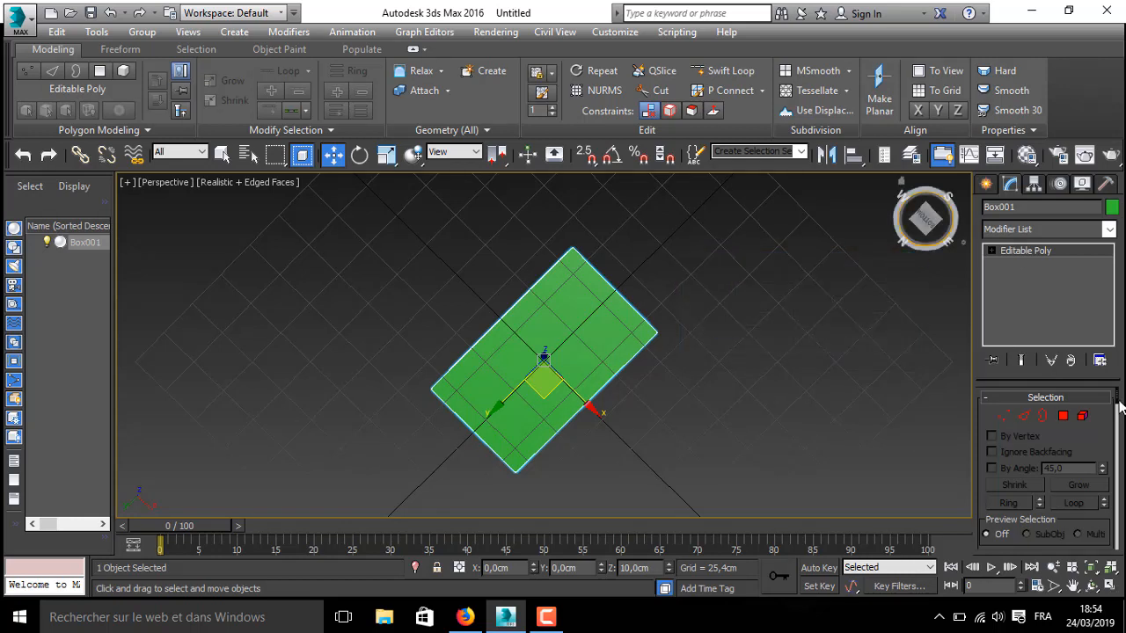
- Start the Box tool and change the cabinet's object color to dark blue
{"action": "mouse_move", "coordinate": [1118, 400]}
{"action": "left_mouse_down"}
{"action": "mouse_move", "coordinate": [1119, 430]}
{"action": "mouse_move", "coordinate": [1118, 393]}
{"action": "left_mouse_up"}
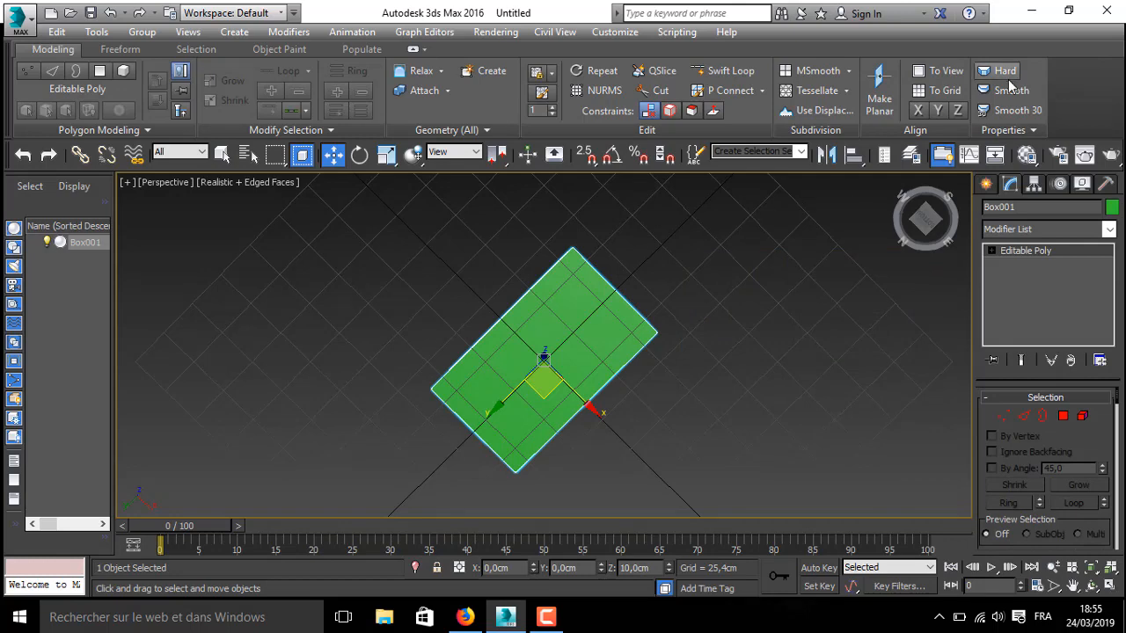
{"action": "left_click", "coordinate": [986, 187]}
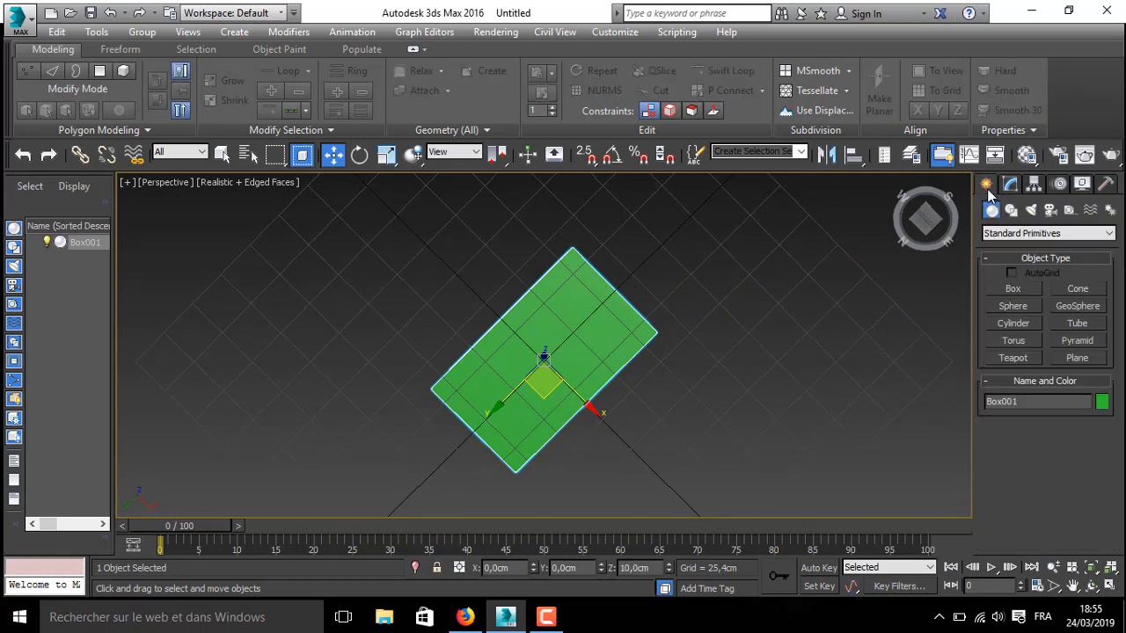
{"action": "left_click", "coordinate": [1014, 292]}
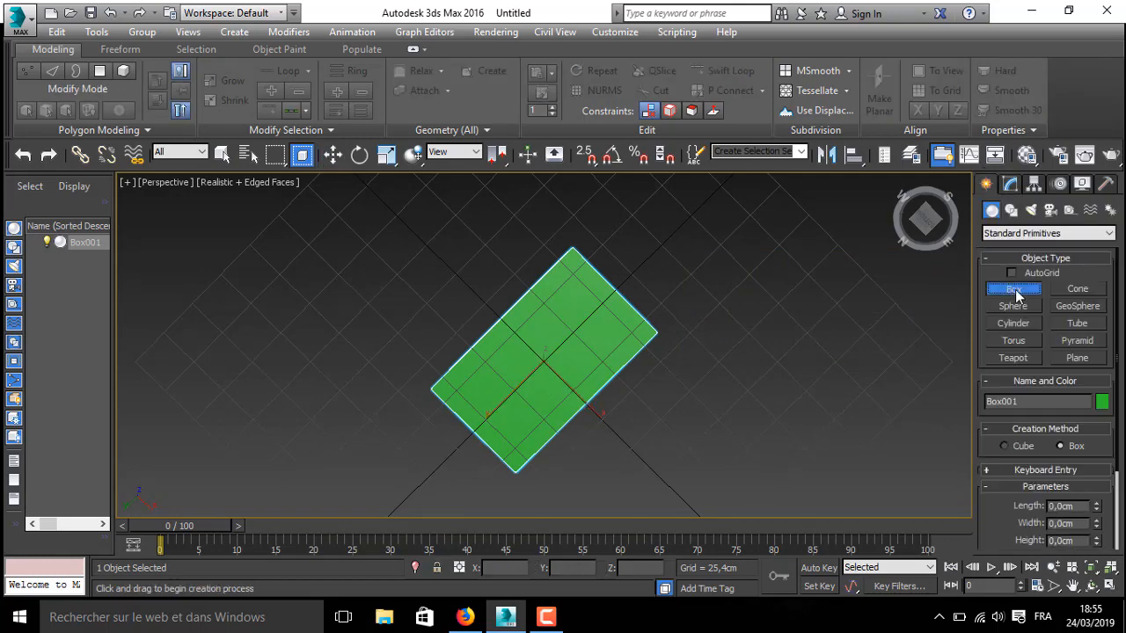
{"action": "left_click", "coordinate": [1102, 403]}
{"action": "left_click", "coordinate": [634, 300]}
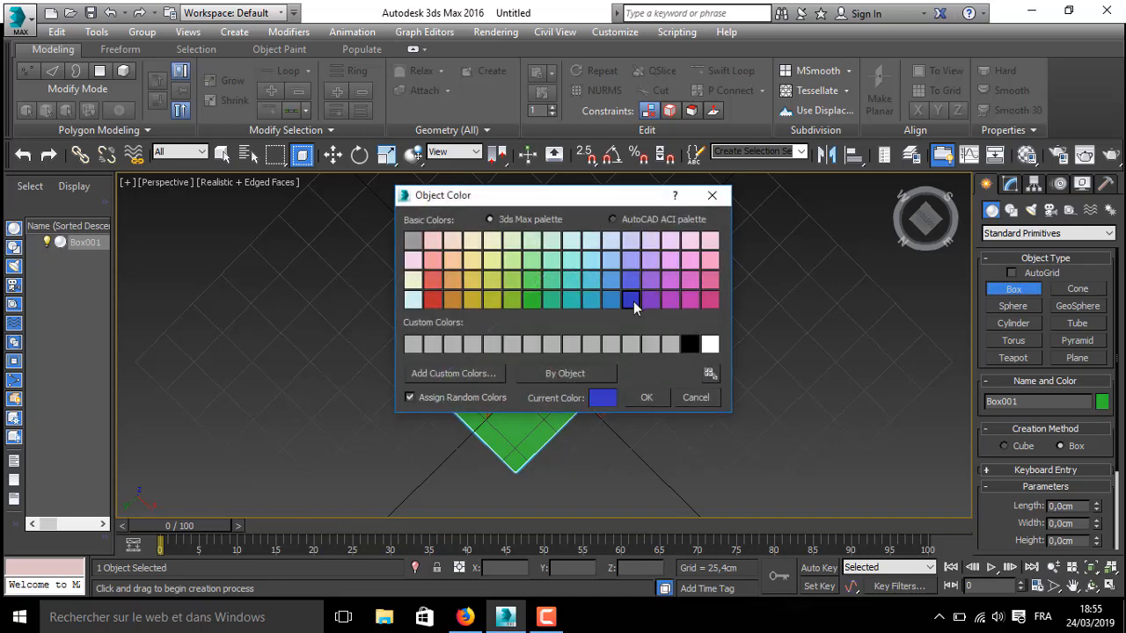
{"action": "left_click", "coordinate": [650, 401]}
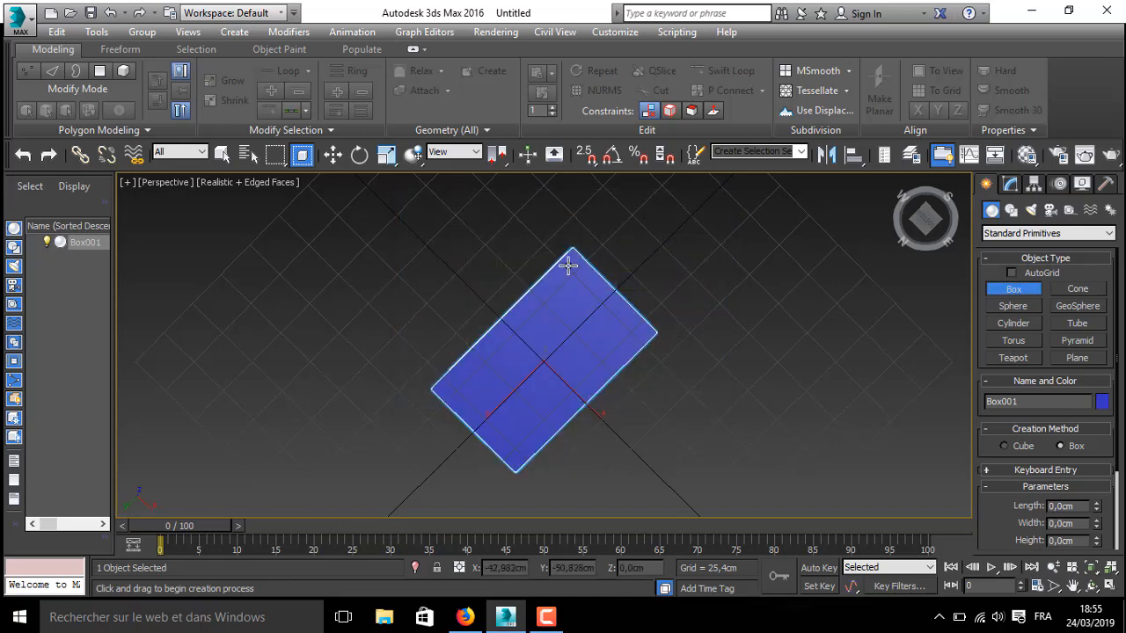
- Create a 5 × 5 × 10 cm box foot near the cabinet's corner and lower it until its top meets the cabinet's underside
{"action": "left_click_drag", "start_coordinate": [570, 258], "coordinate": [571, 269]}
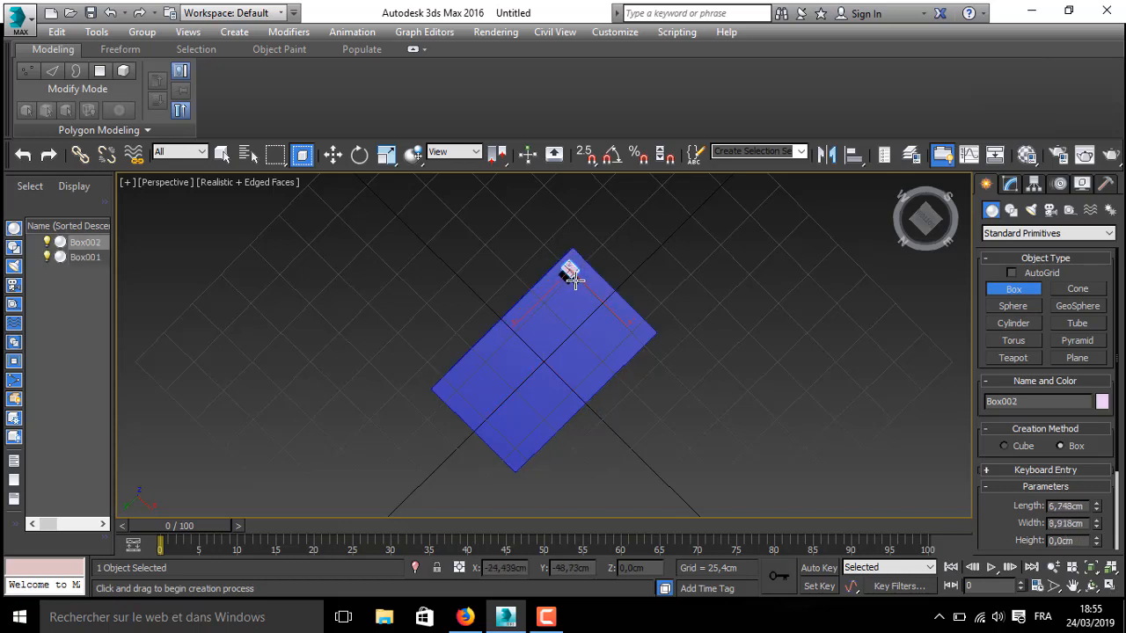
{"action": "left_click", "coordinate": [164, 182]}
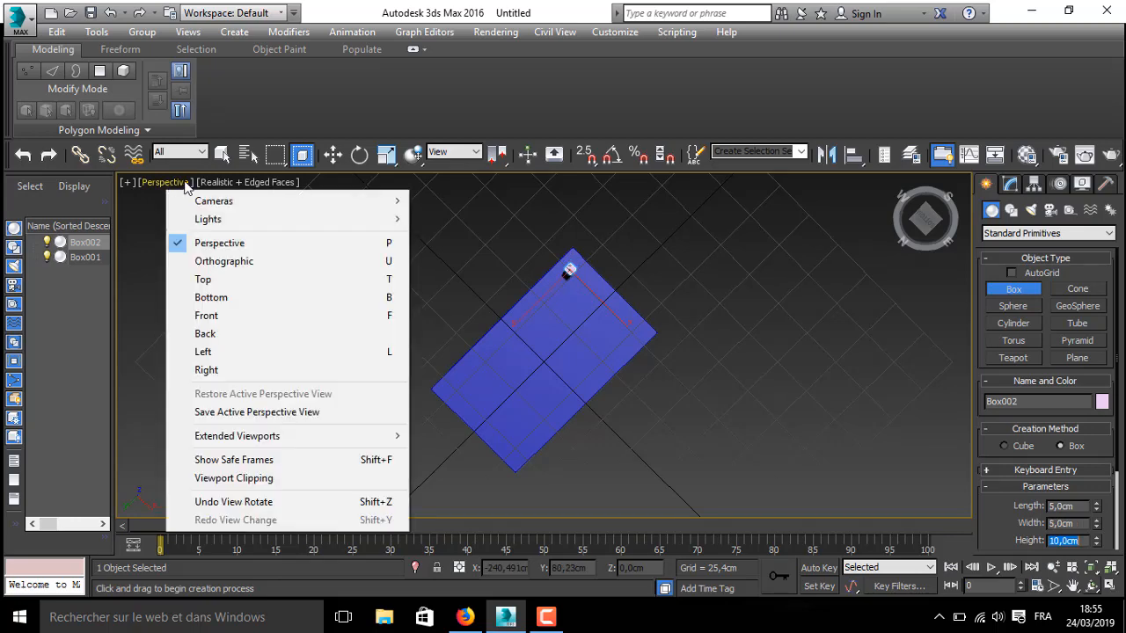
{"action": "left_click", "coordinate": [208, 354]}
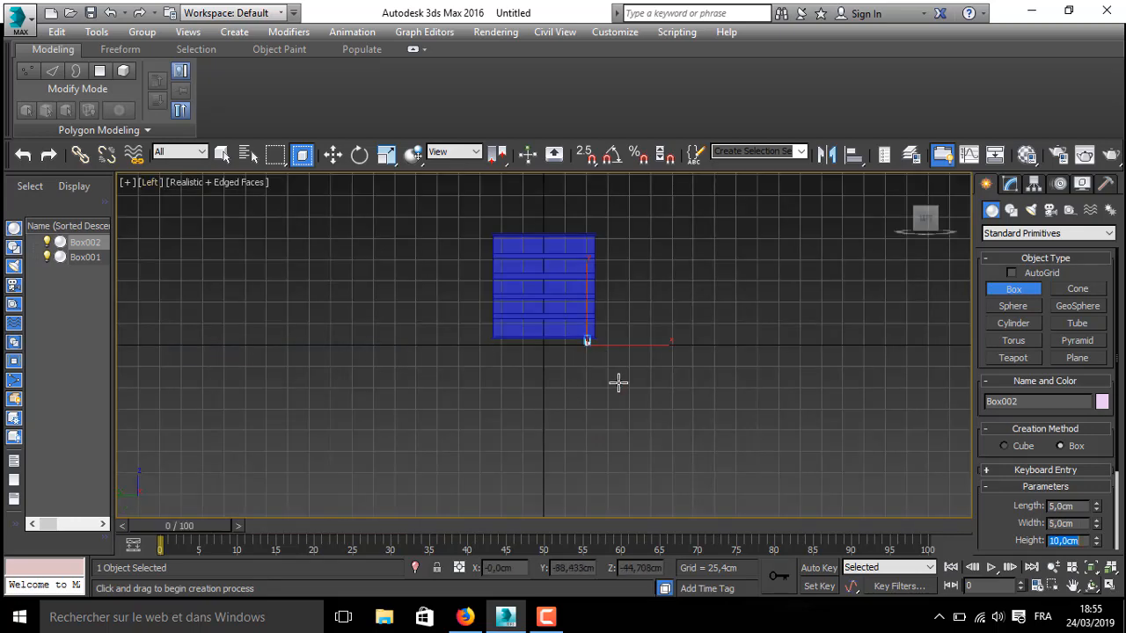
{"action": "scroll", "coordinate": [618, 381], "scroll_direction": "up", "scroll_amount": 5}
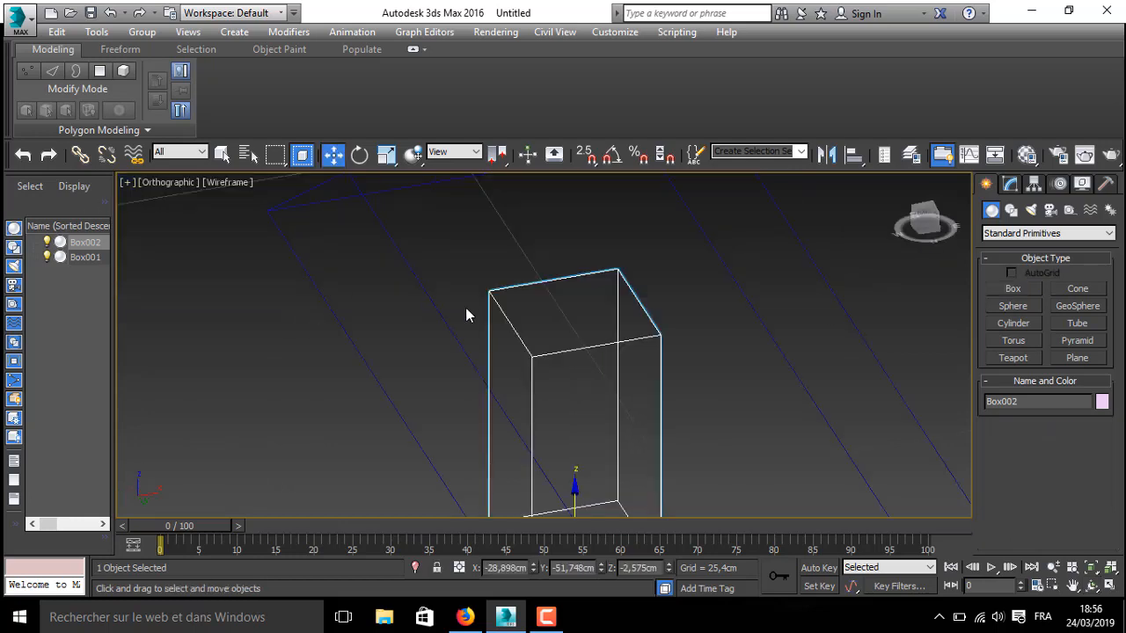
- Show the foot in the Left view and convert it to an Editable Poly
{"action": "left_click", "coordinate": [575, 496]}
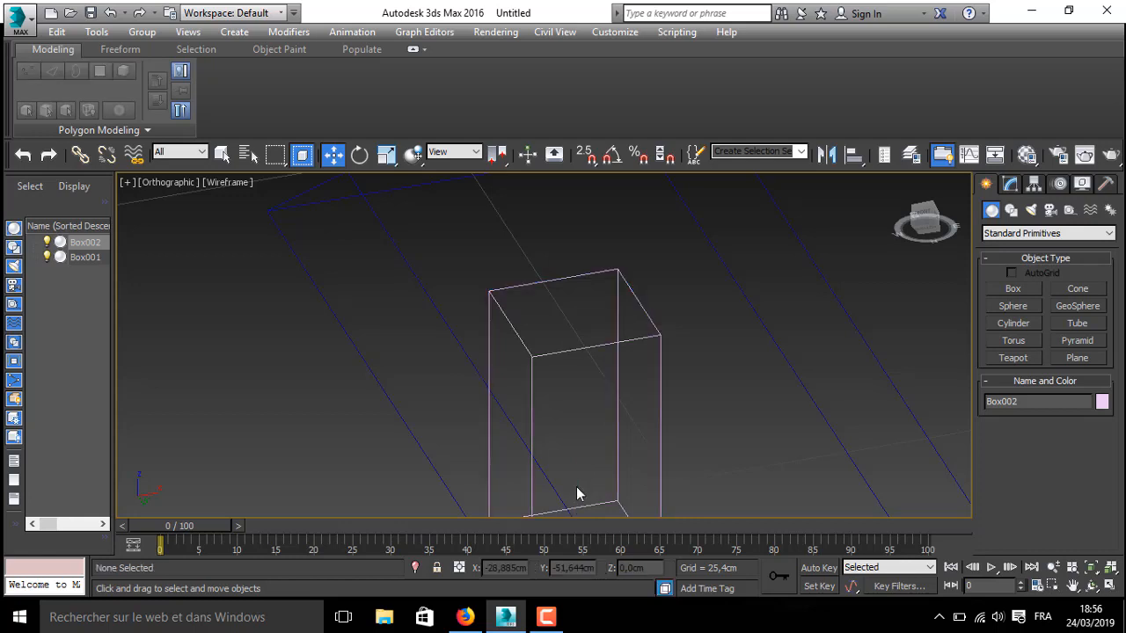
{"action": "left_click", "coordinate": [168, 181]}
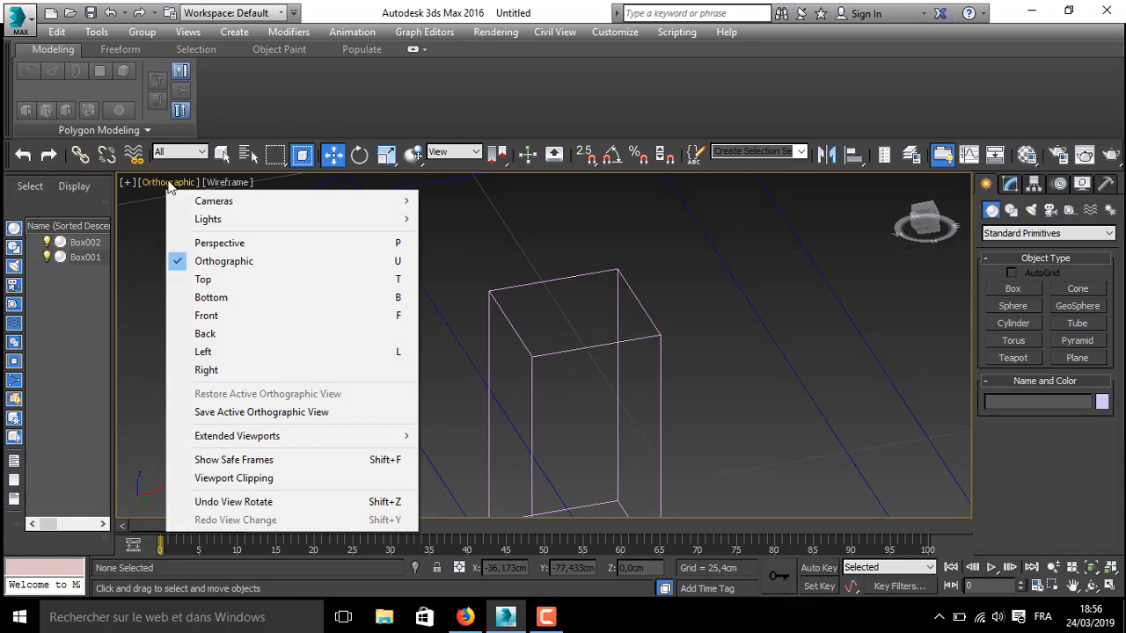
{"action": "left_click", "coordinate": [205, 353]}
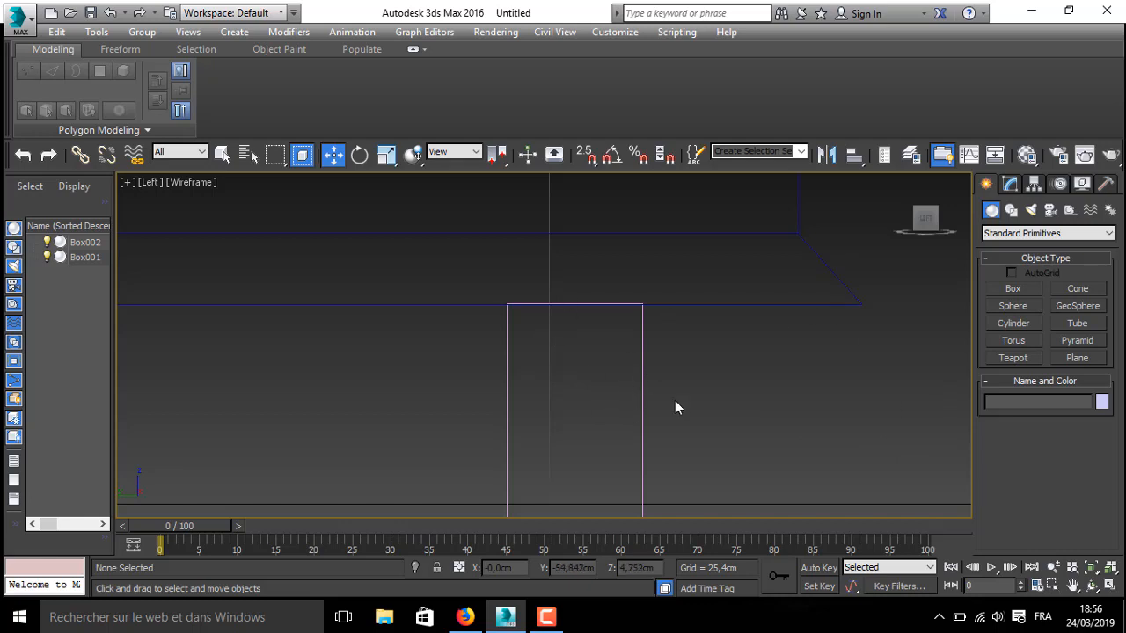
{"action": "right_click", "coordinate": [533, 370]}
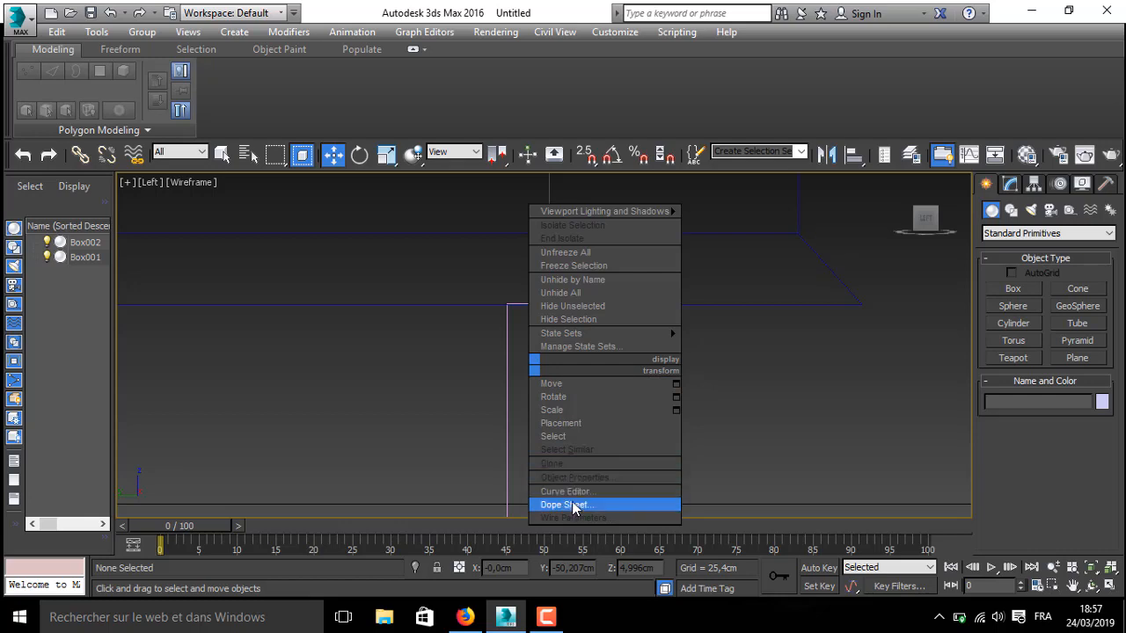
{"action": "left_click", "coordinate": [516, 388]}
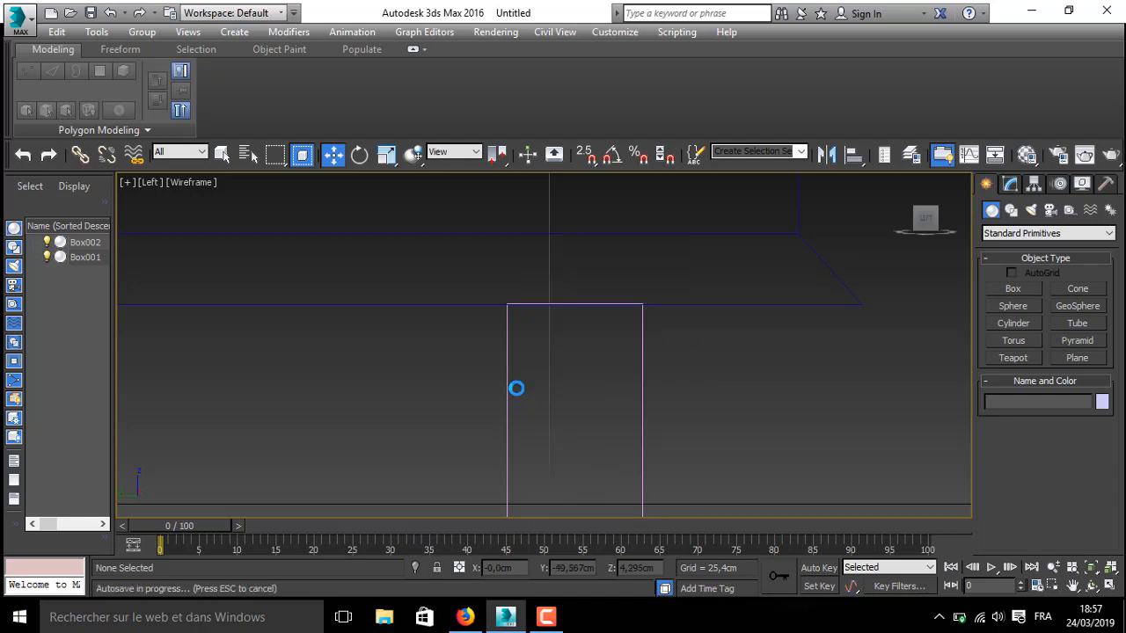
{"action": "left_click", "coordinate": [99, 243]}
{"action": "right_click", "coordinate": [530, 406]}
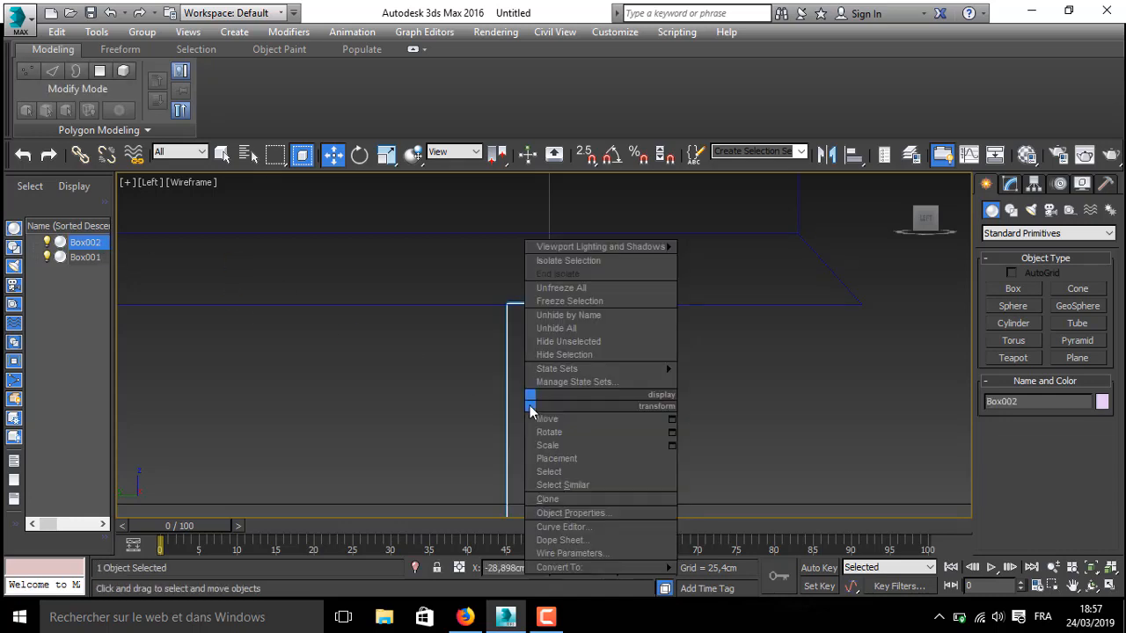
{"action": "mouse_move", "coordinate": [598, 571]}
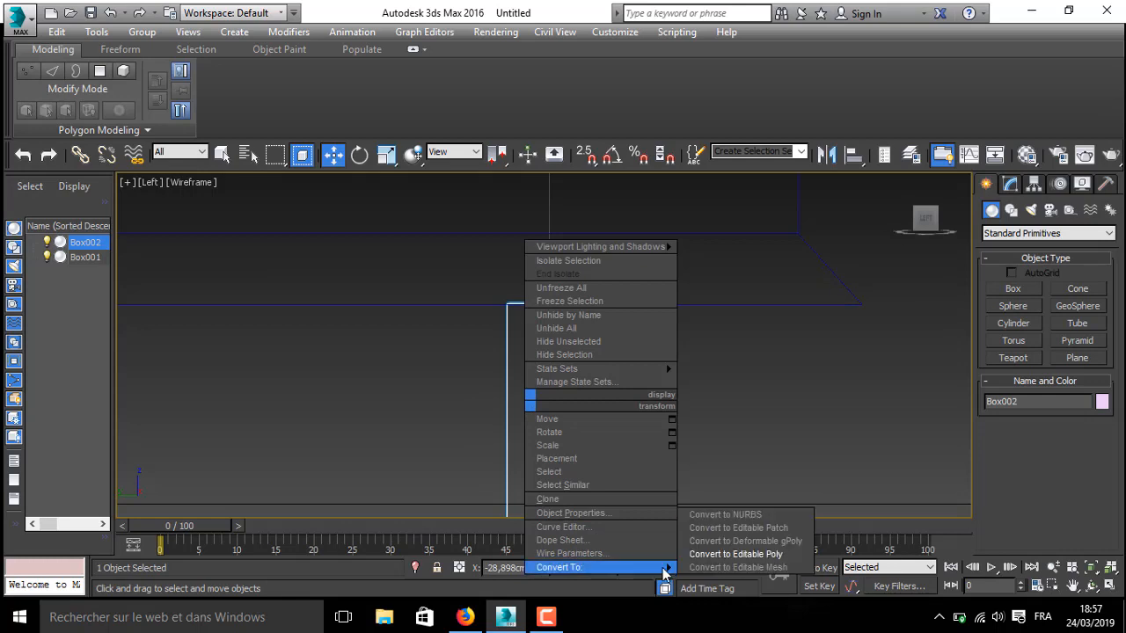
{"action": "left_click", "coordinate": [724, 554]}
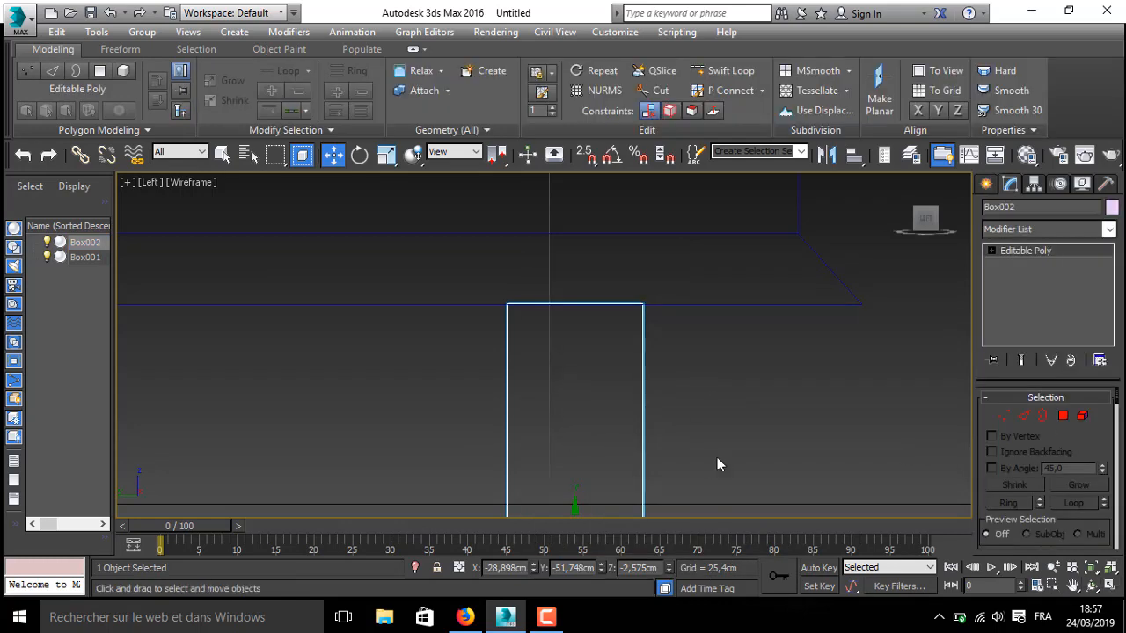
- Taper the foot by scaling its bottom edges inward to about half width, and shift them outward so the foot slants
{"action": "left_click", "coordinate": [1074, 586]}
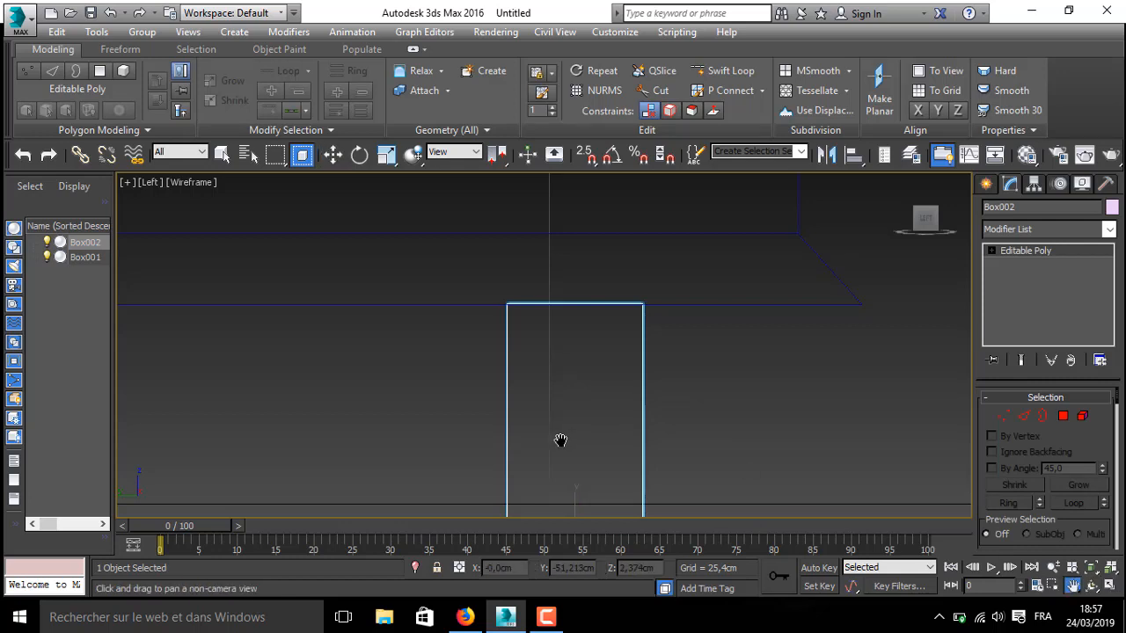
{"action": "left_click_drag", "start_coordinate": [560, 440], "coordinate": [563, 328]}
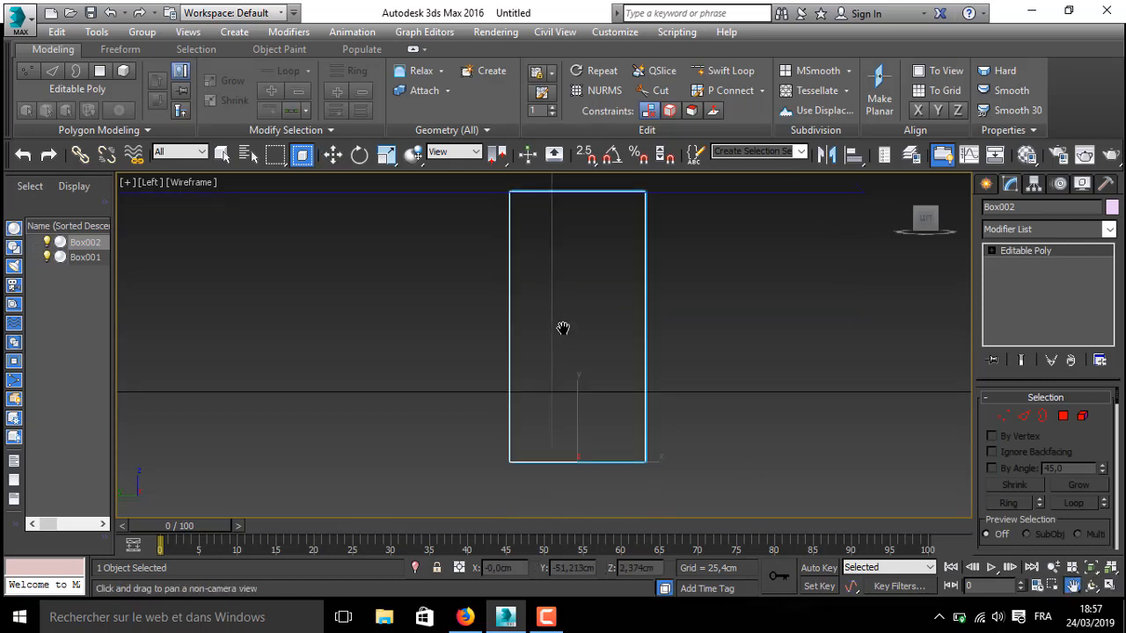
{"action": "left_click", "coordinate": [333, 155]}
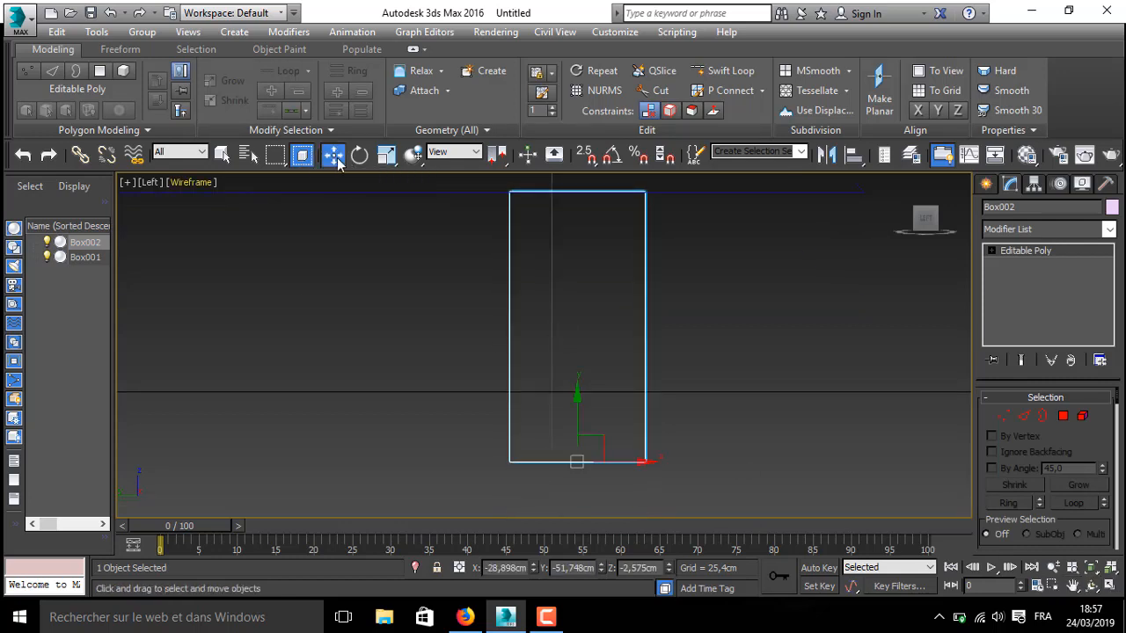
{"action": "left_click", "coordinate": [1023, 415]}
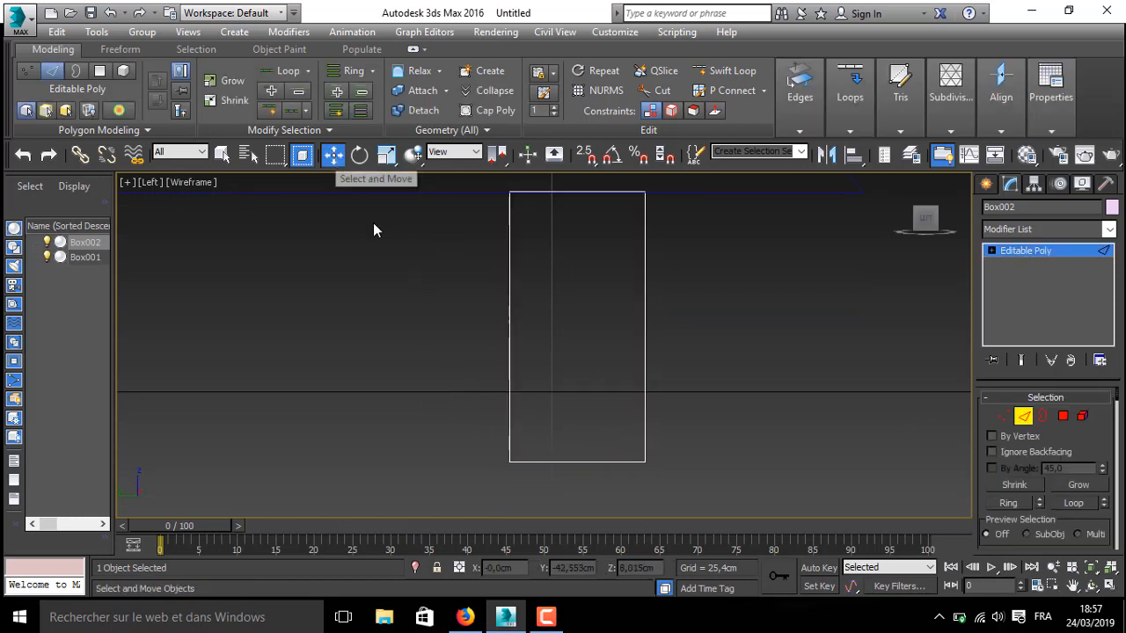
{"action": "left_click_drag", "start_coordinate": [490, 376], "coordinate": [686, 484]}
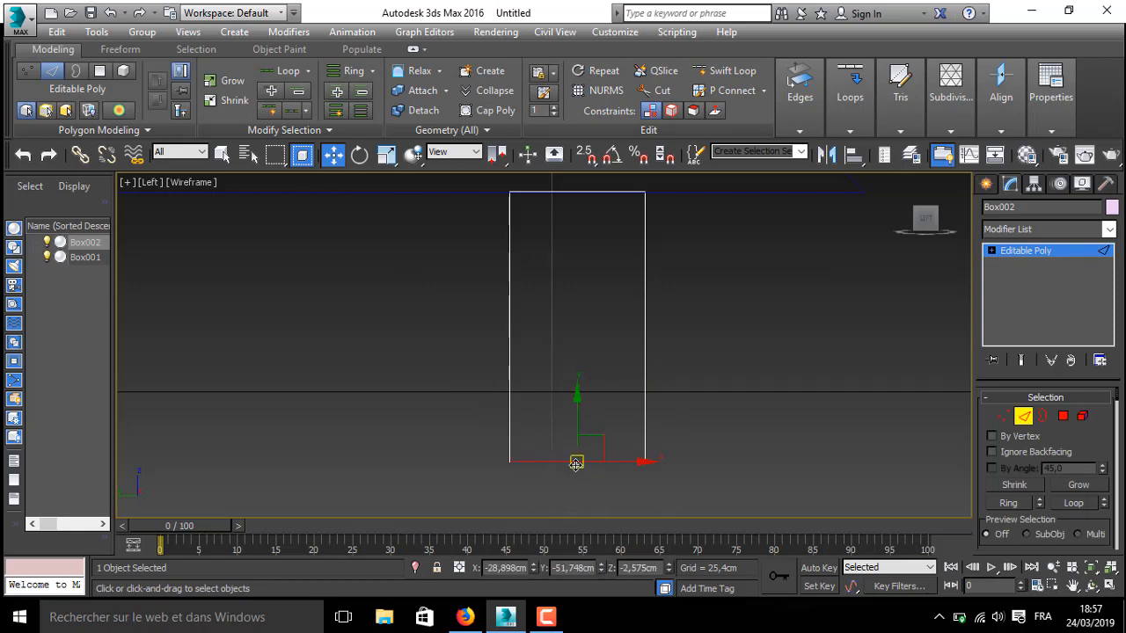
{"action": "left_click", "coordinate": [386, 155]}
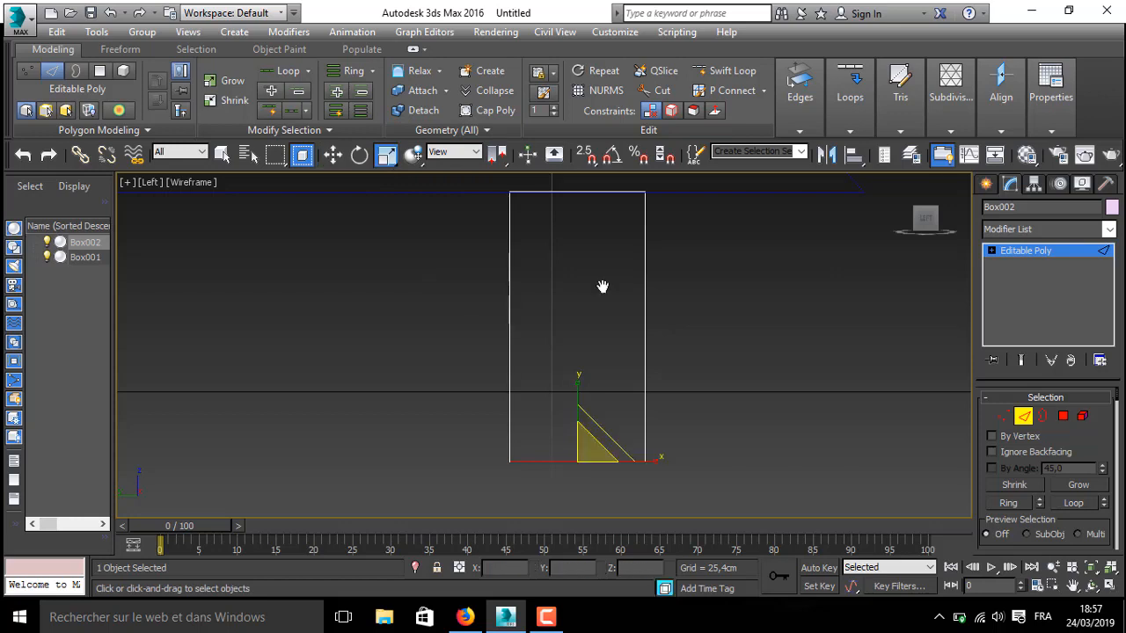
{"action": "left_click_drag", "start_coordinate": [583, 443], "coordinate": [351, 540]}
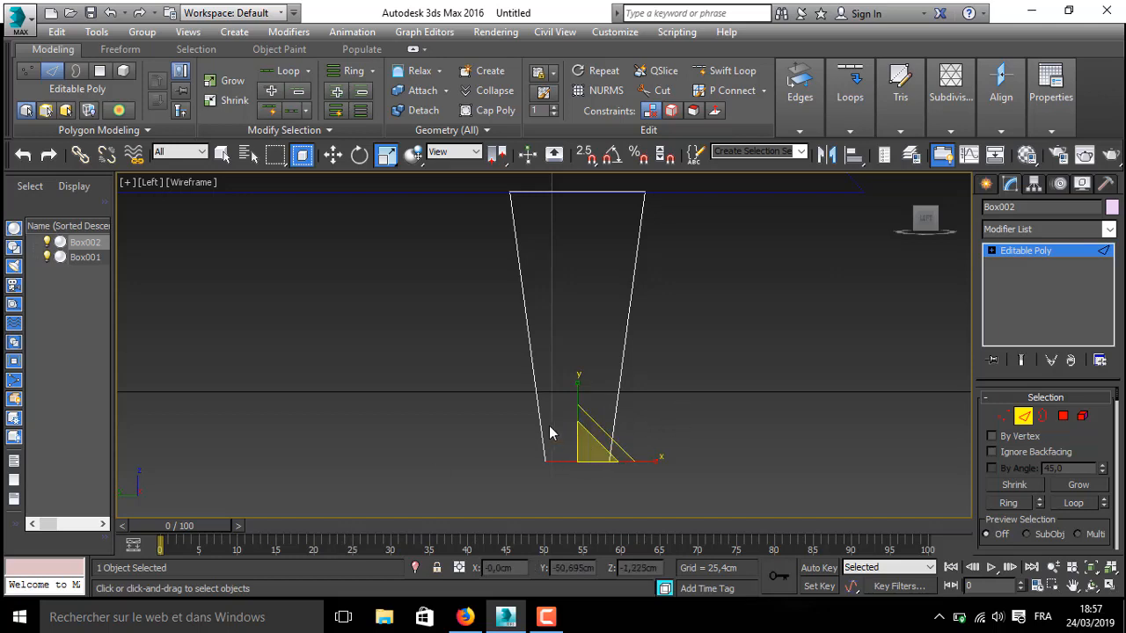
{"action": "left_click", "coordinate": [334, 162]}
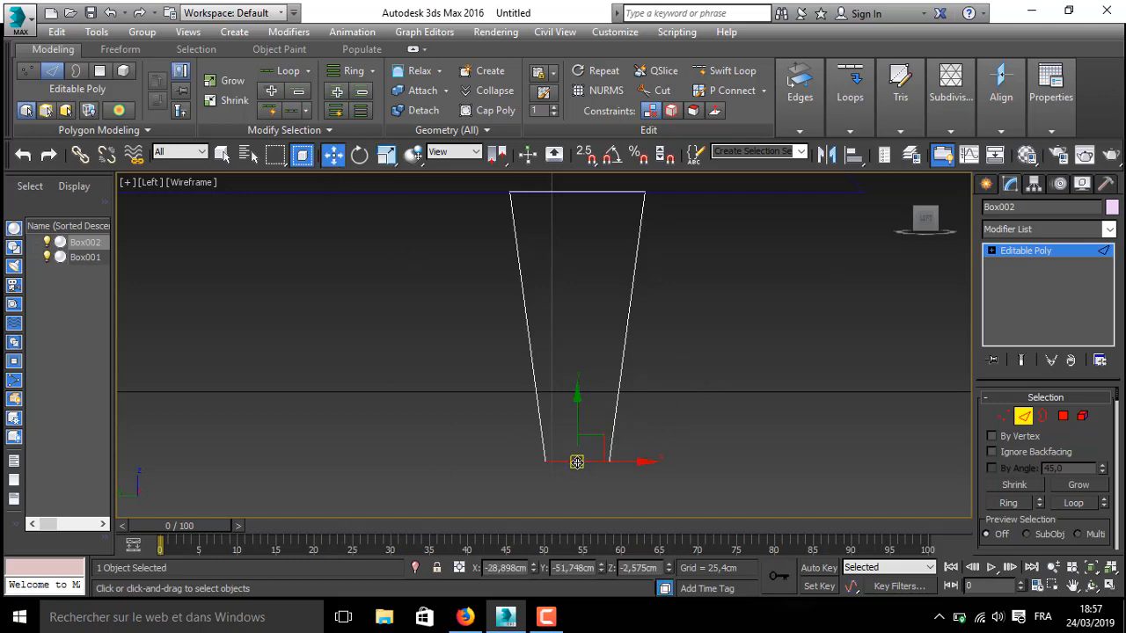
{"action": "left_click_drag", "start_coordinate": [577, 461], "coordinate": [761, 467]}
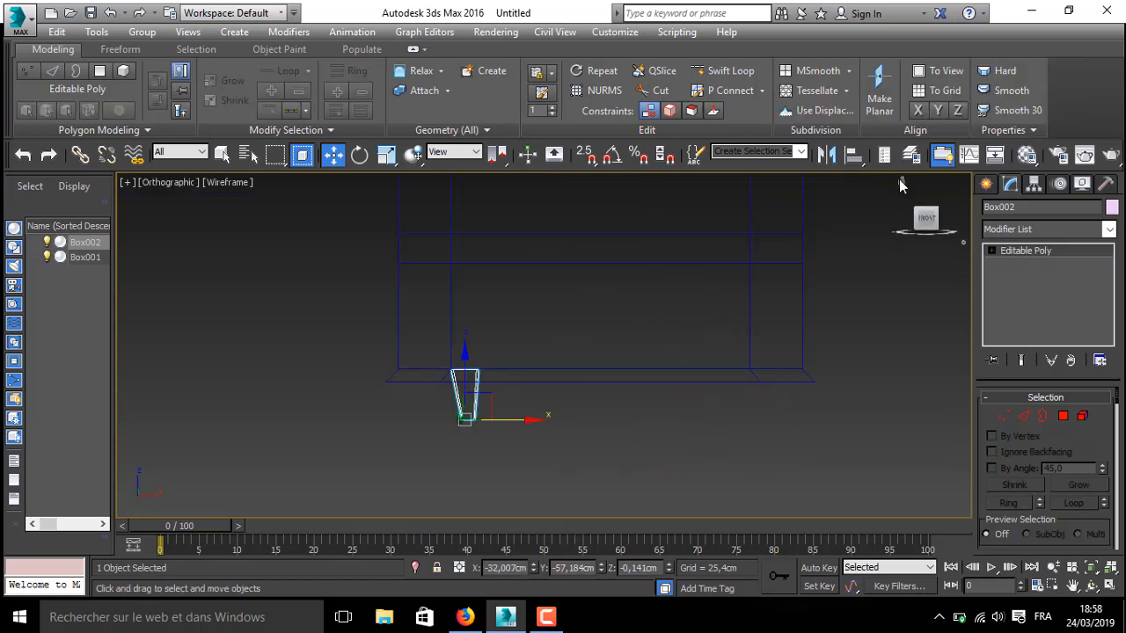
- Return to the Perspective view and nudge the foot along X to about -32.17 cm under the cabinet's corner
{"action": "left_click", "coordinate": [900, 182]}
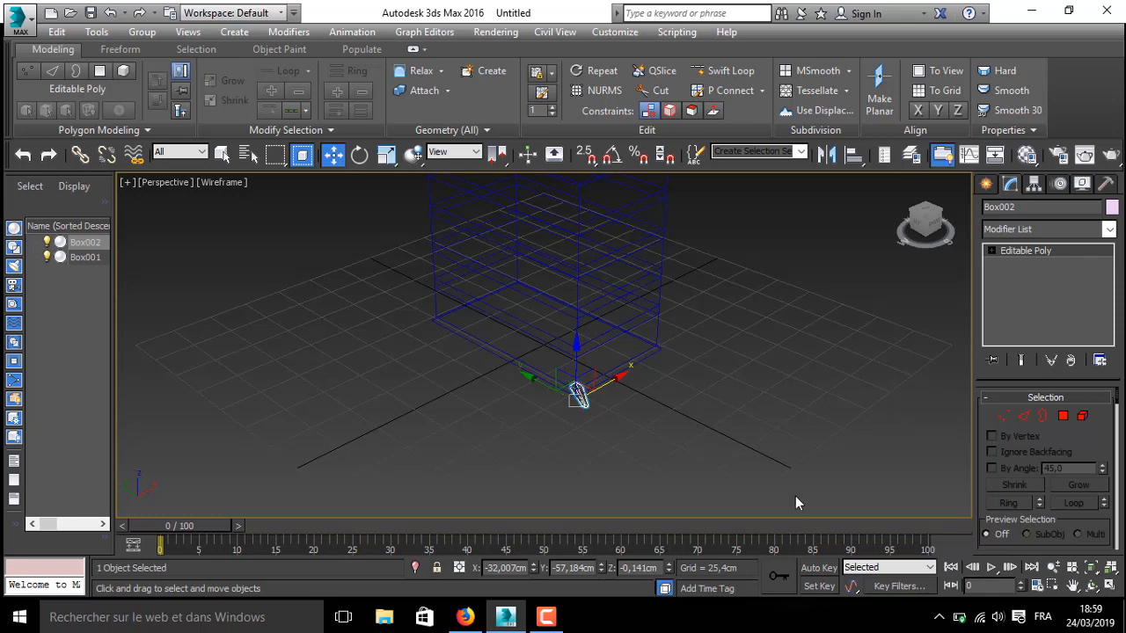
{"action": "key", "text": "z"}
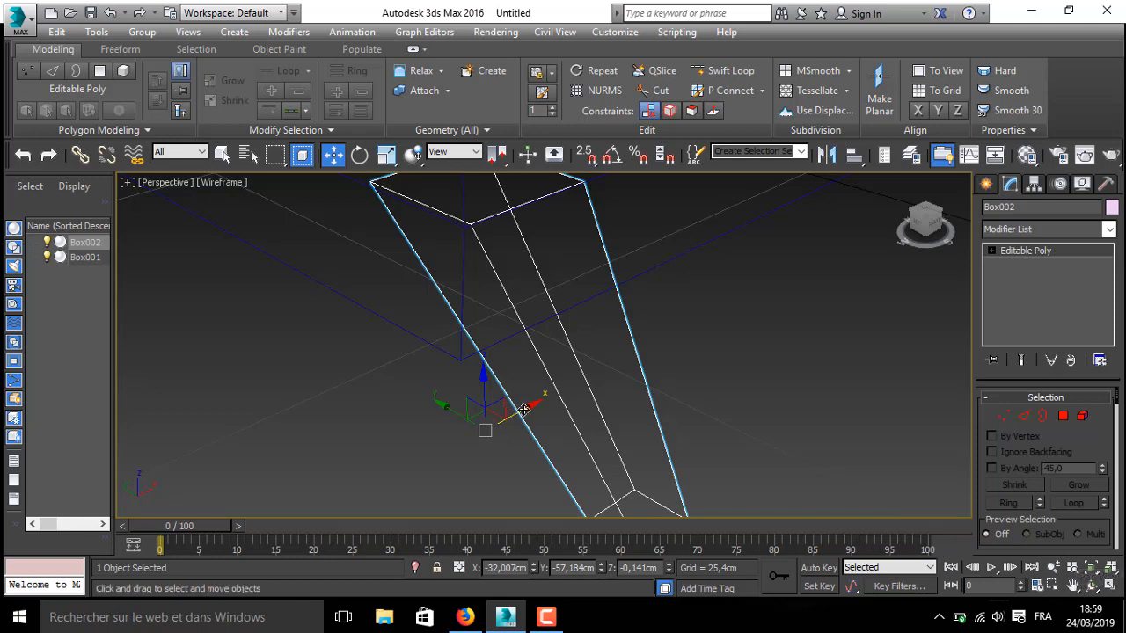
{"action": "left_click_drag", "start_coordinate": [524, 410], "coordinate": [521, 411]}
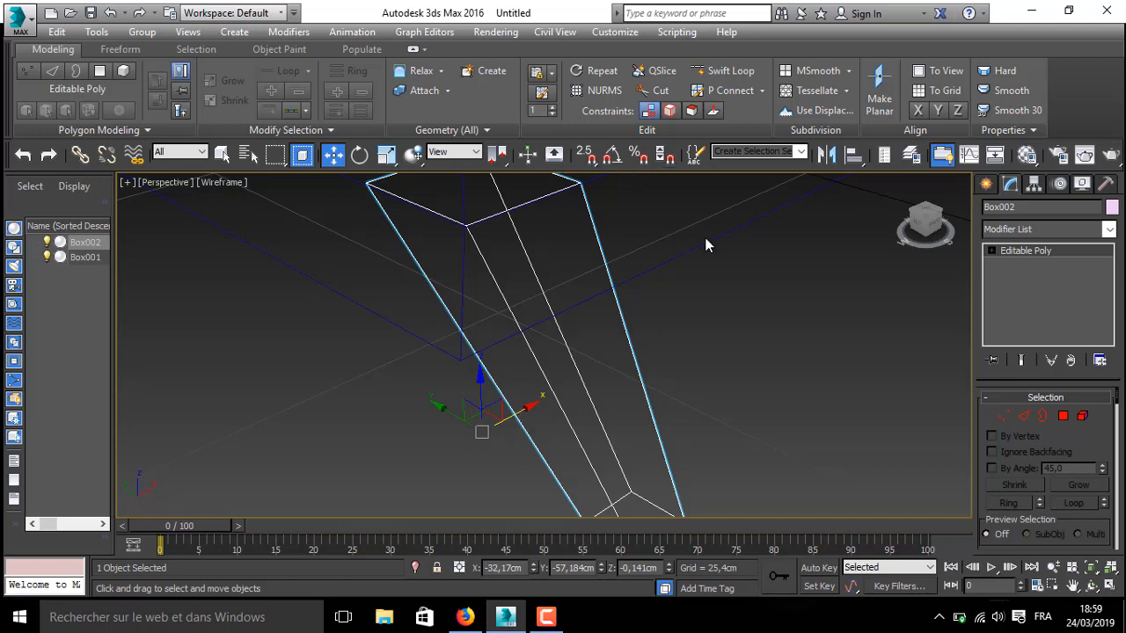
- Mirror the foot along the X axis as a copy and place it under the adjacent corner on the same side
{"action": "left_click", "coordinate": [828, 155]}
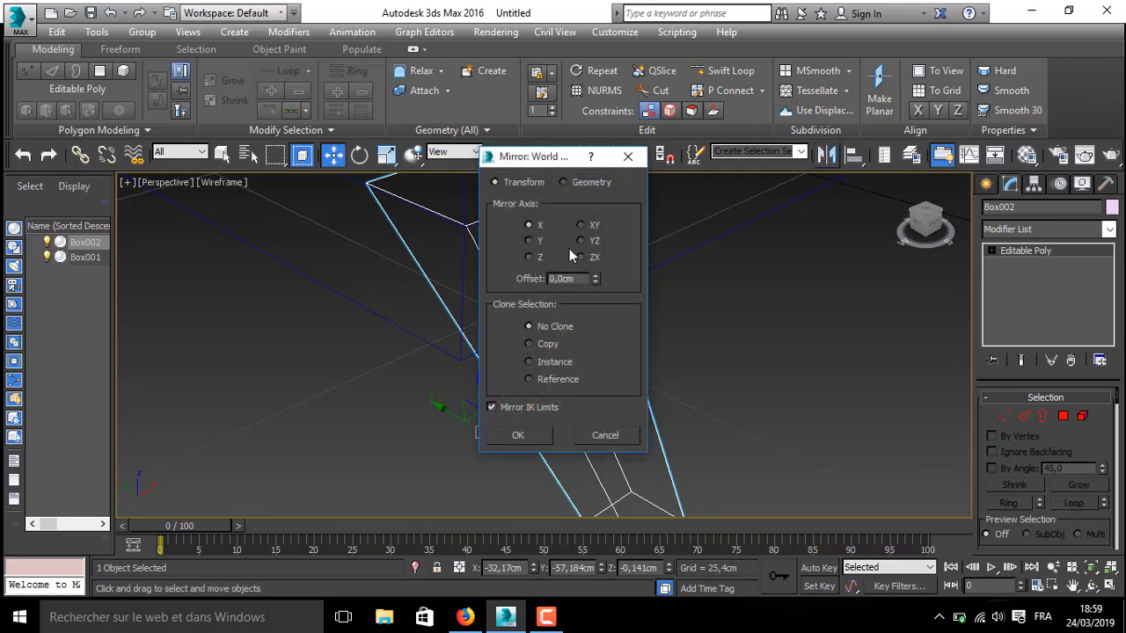
{"action": "left_click_drag", "start_coordinate": [535, 163], "coordinate": [607, 200]}
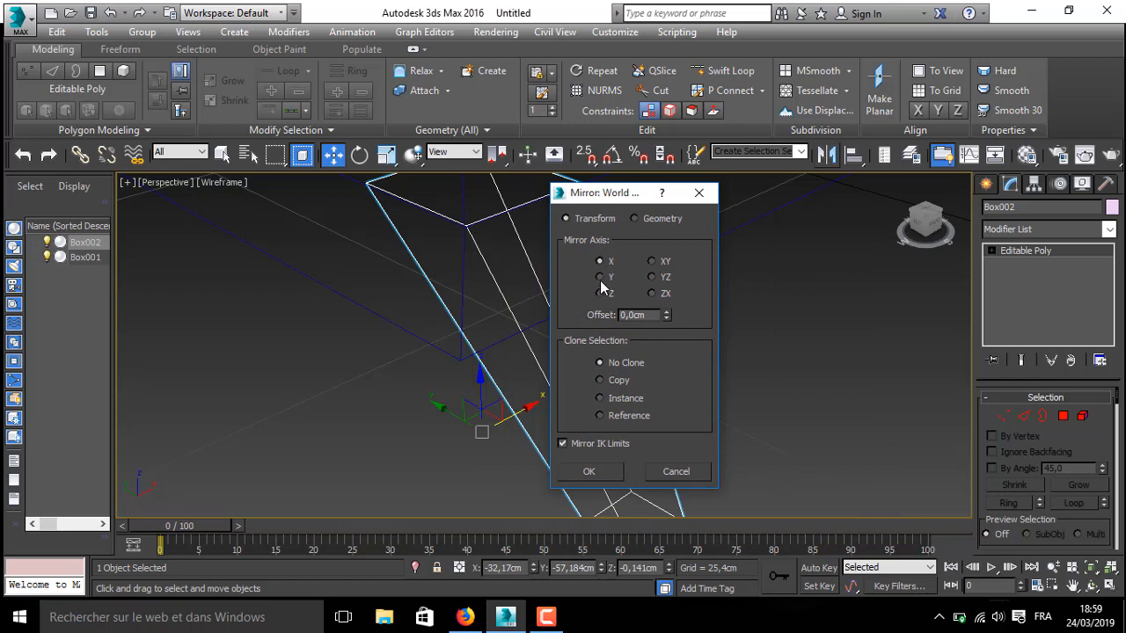
{"action": "left_click", "coordinate": [599, 380]}
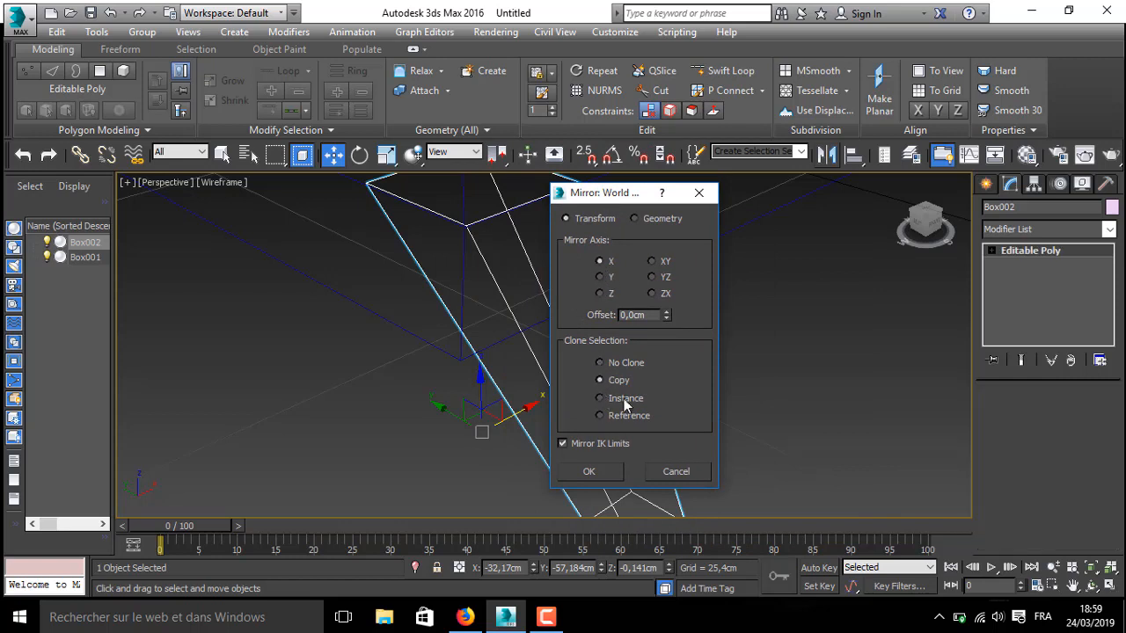
{"action": "left_click", "coordinate": [597, 479]}
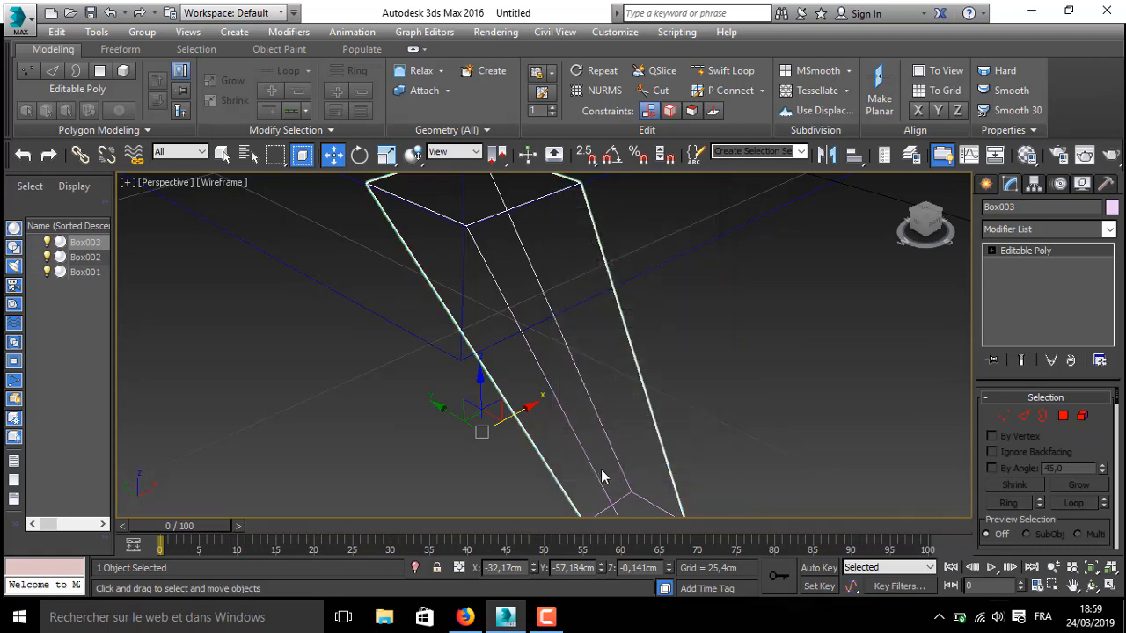
- Mirror both feet along the Y axis as copies and move the copies along Y under the cabinet's opposite side
{"action": "left_click", "coordinate": [364, 415], "text": "ctrl"}
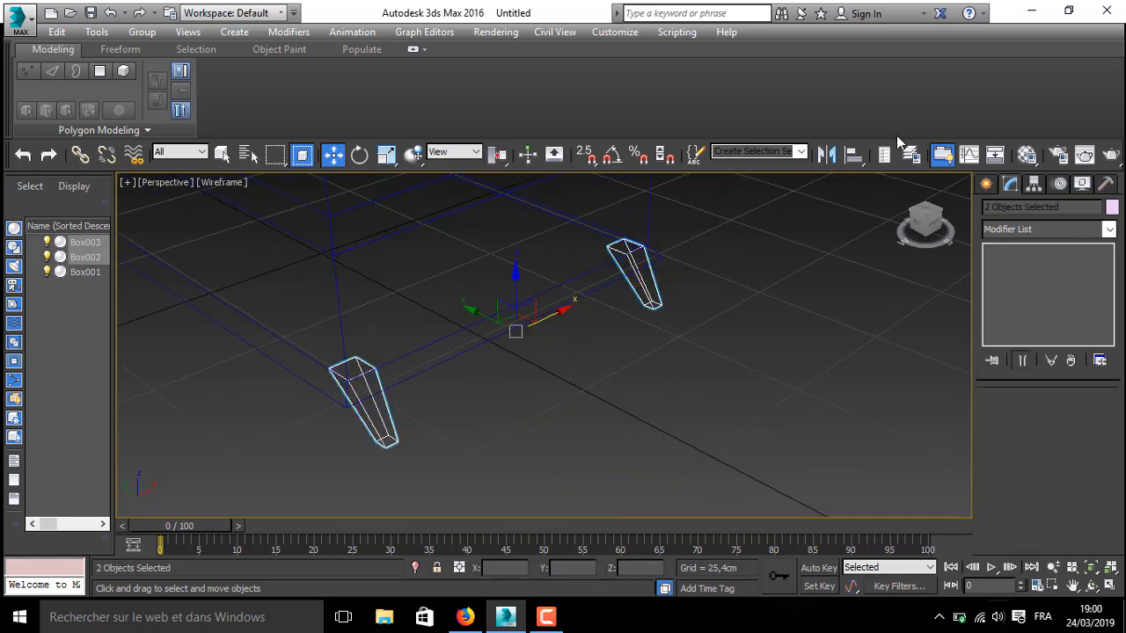
{"action": "left_click", "coordinate": [832, 157]}
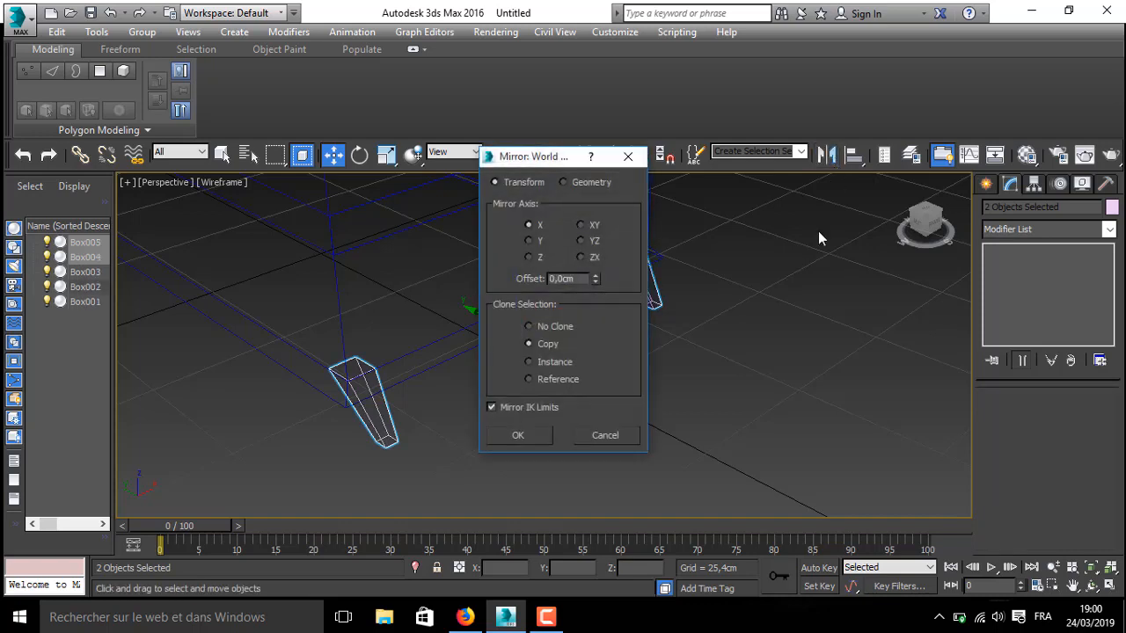
{"action": "left_click", "coordinate": [529, 241]}
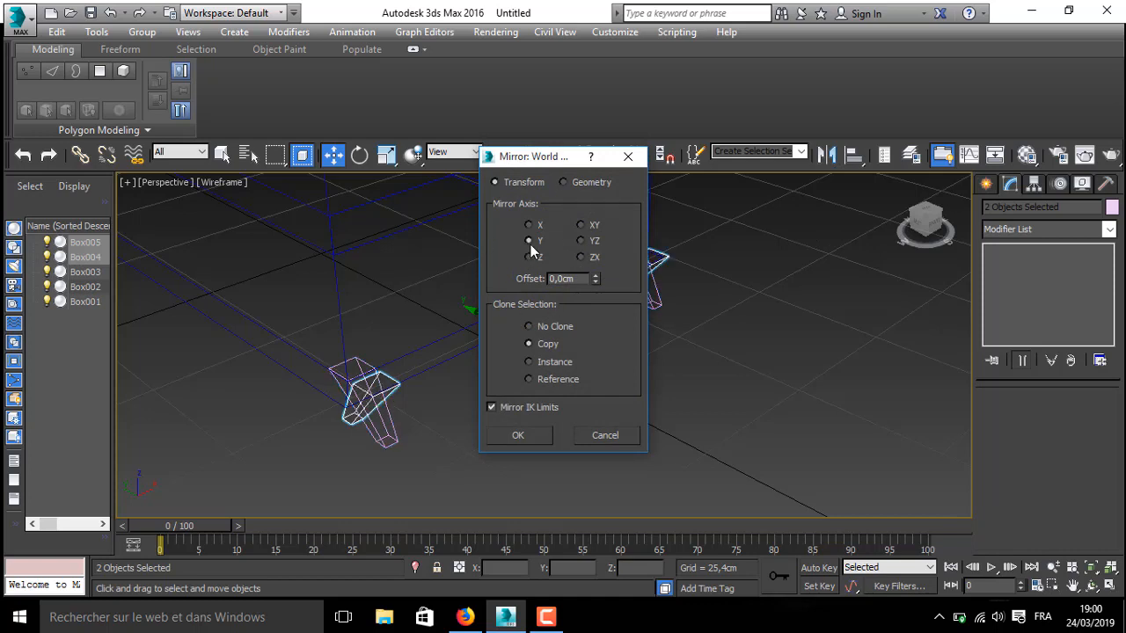
{"action": "left_click", "coordinate": [526, 433]}
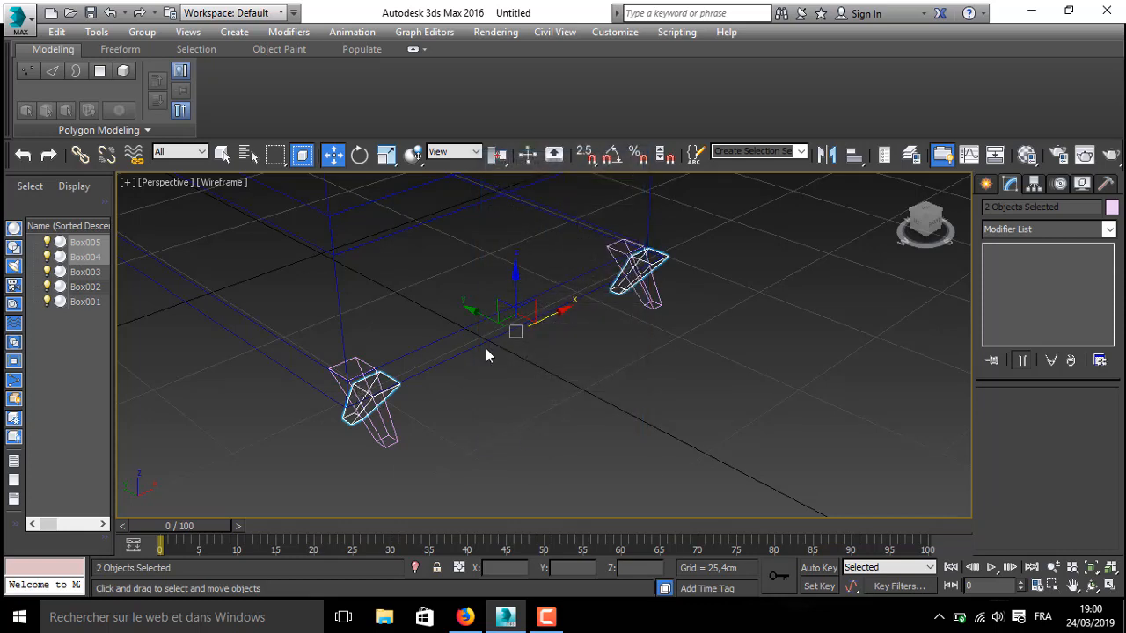
{"action": "left_click_drag", "start_coordinate": [491, 315], "coordinate": [297, 217]}
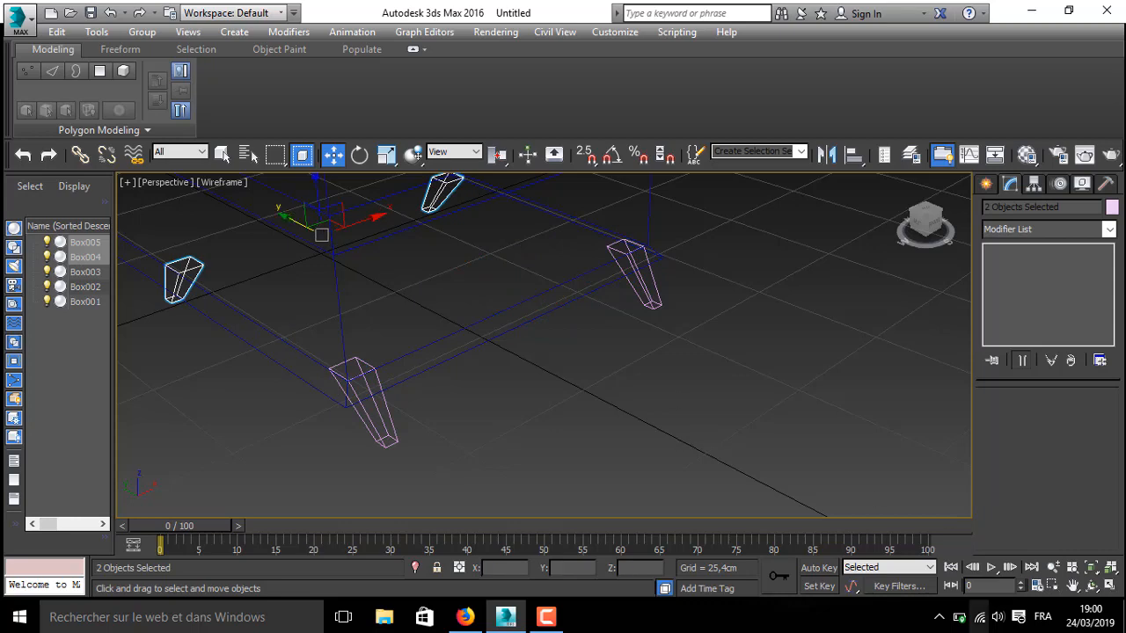
- Set the Perspective viewport's display style to Shaded and restore the view from Top to its home orientation
{"action": "left_click", "coordinate": [220, 182]}
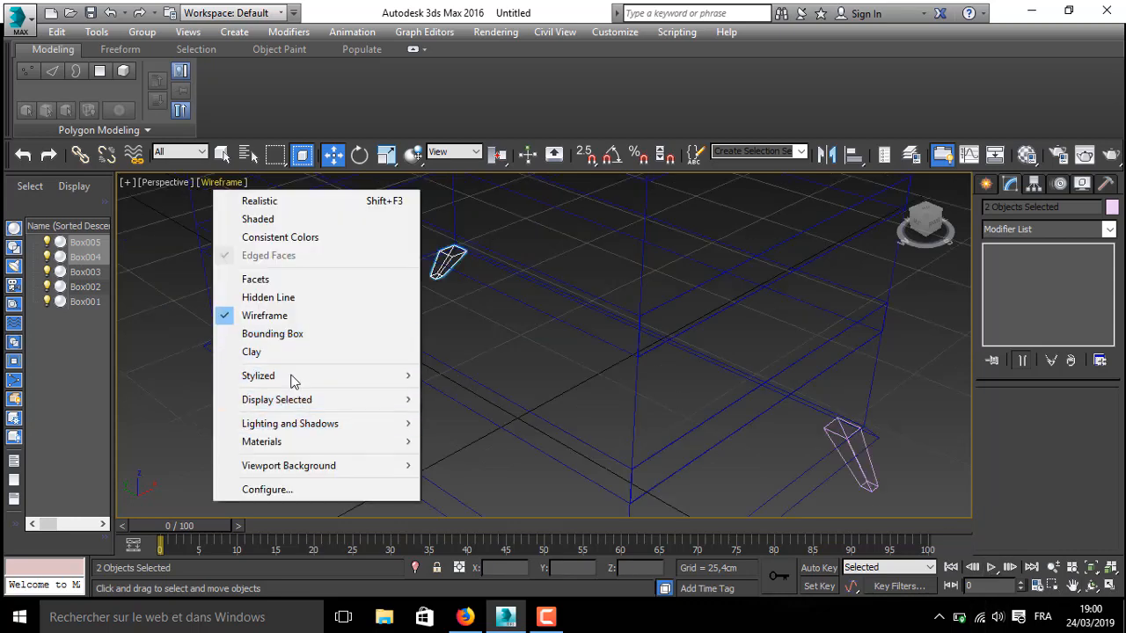
{"action": "mouse_move", "coordinate": [295, 388]}
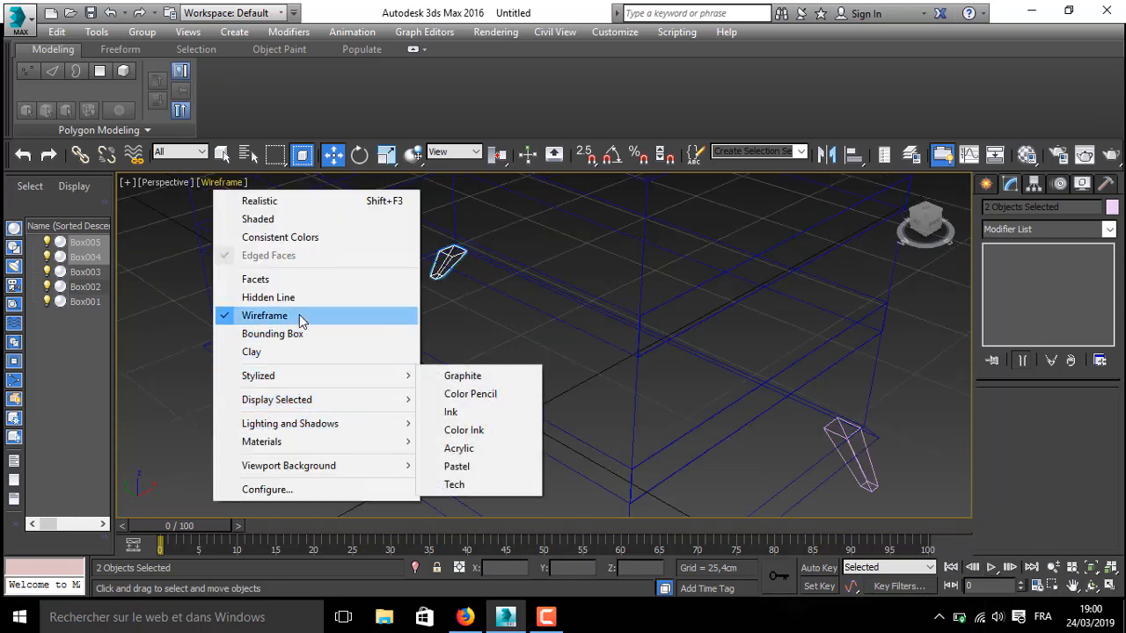
{"action": "left_click", "coordinate": [289, 219]}
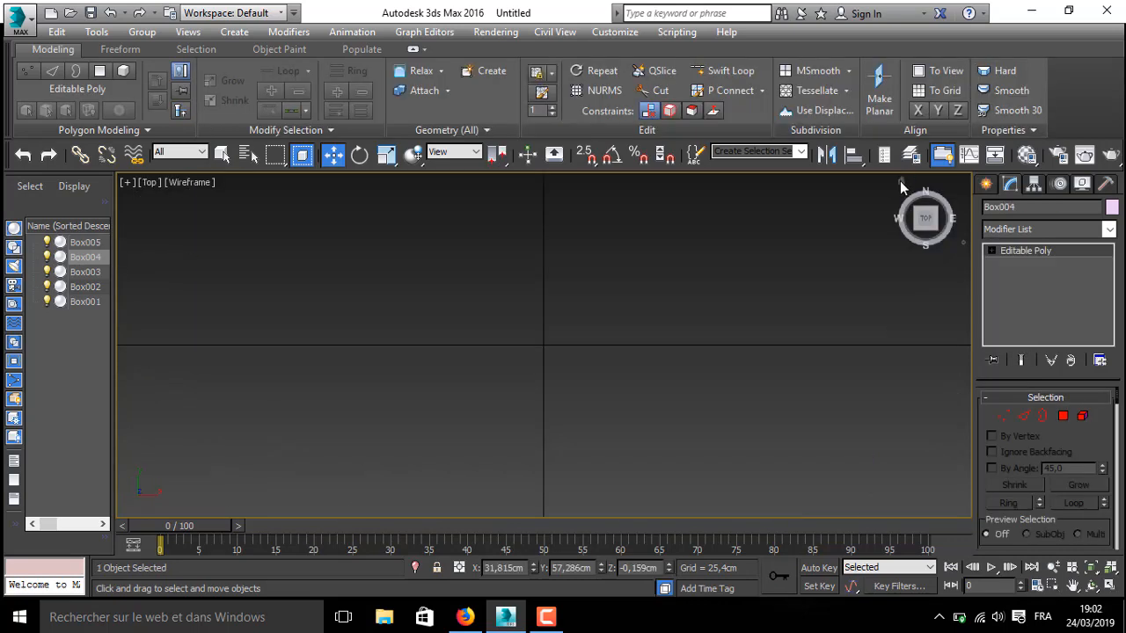
{"action": "left_click", "coordinate": [900, 185]}
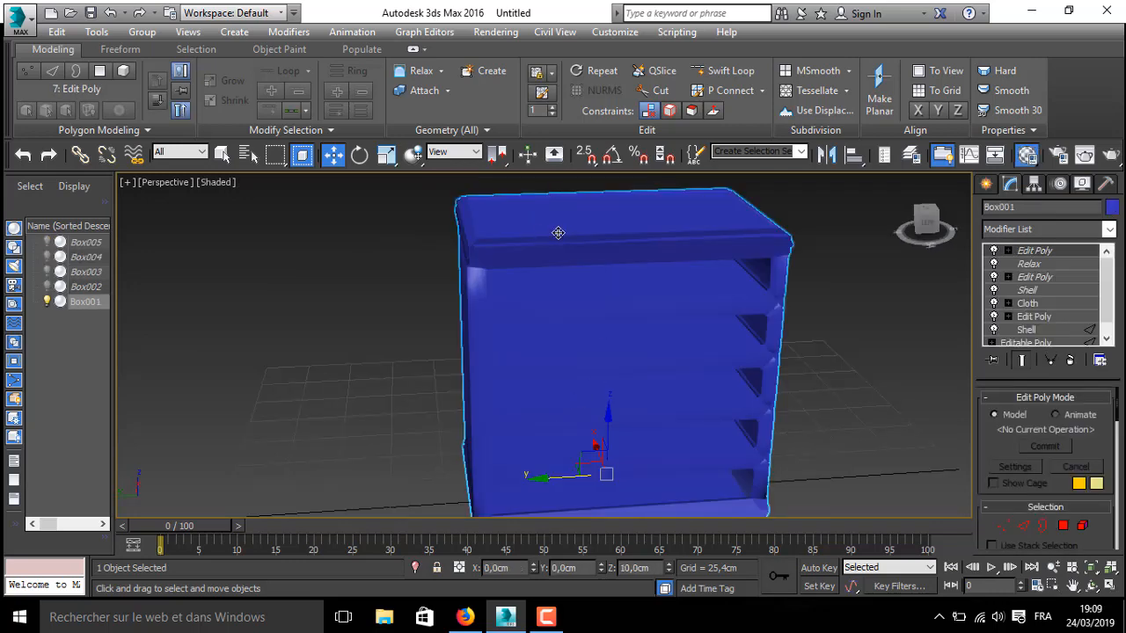
- Load the background-of-wooden-texture PNG from the Bureau folder as a Bitmap map for the first material's diffuse colour
{"action": "key", "text": "m"}
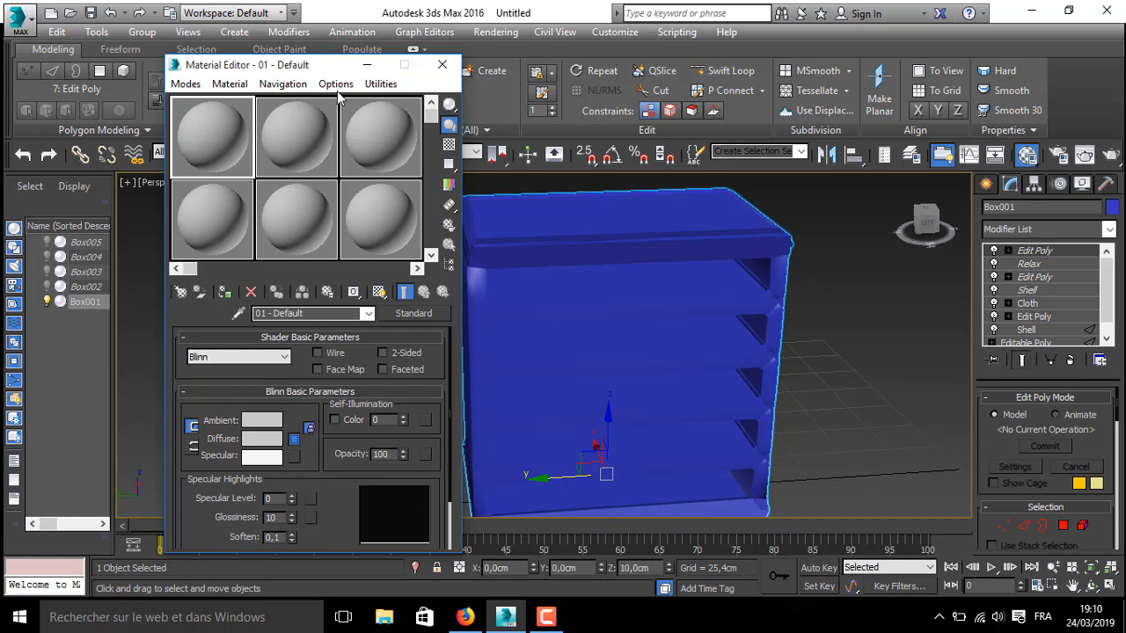
{"action": "left_click", "coordinate": [294, 439]}
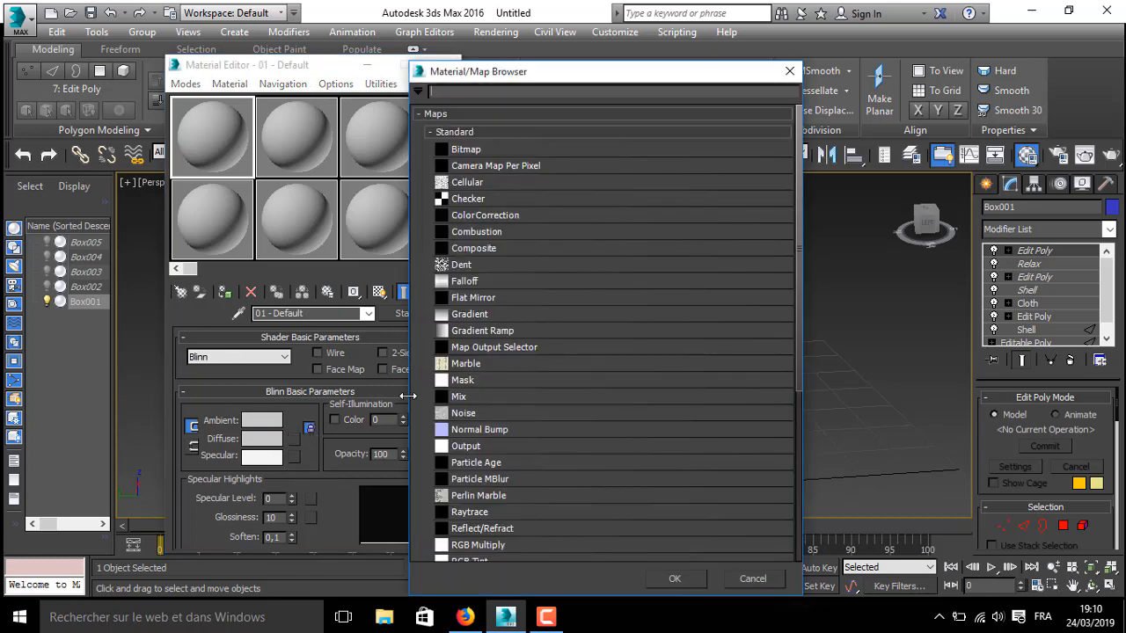
{"action": "left_click", "coordinate": [482, 151]}
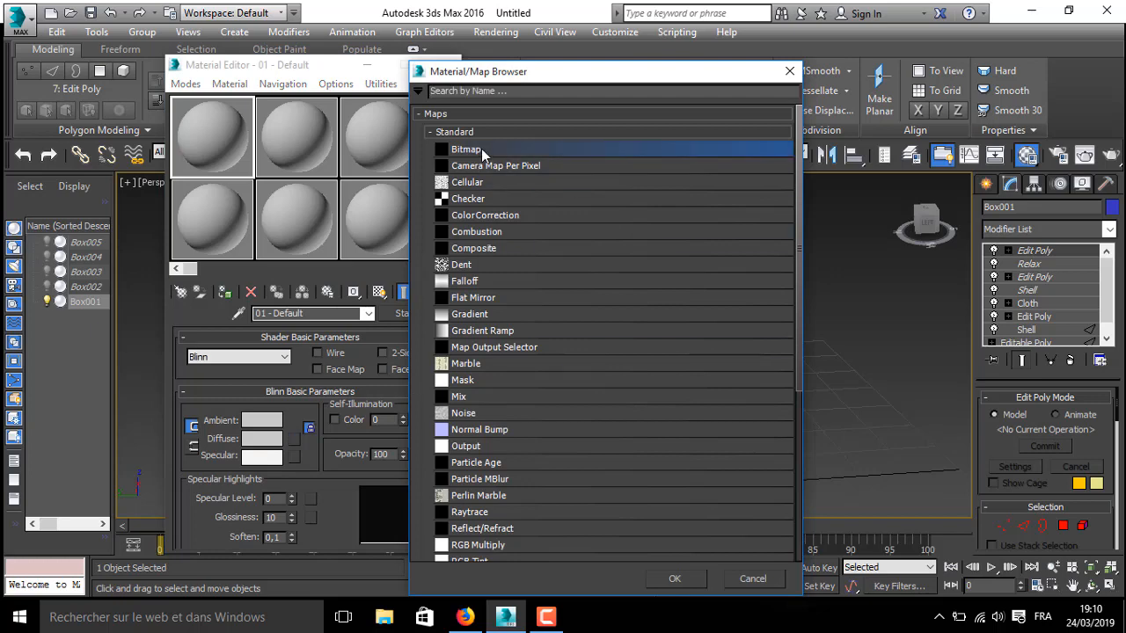
{"action": "double_click", "coordinate": [482, 150]}
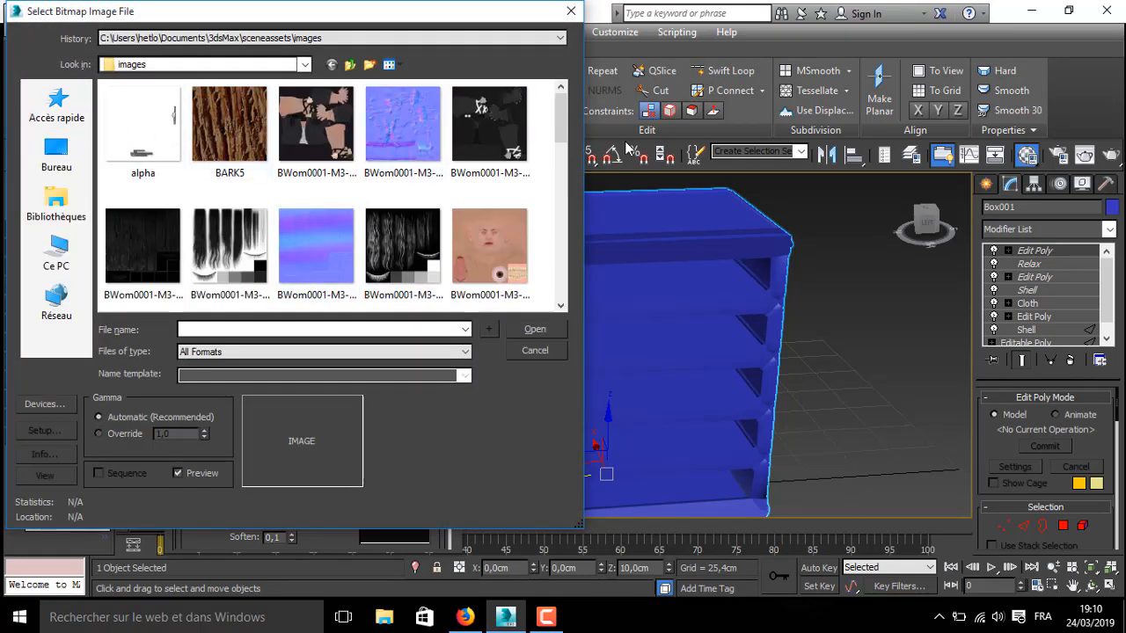
{"action": "left_click_drag", "start_coordinate": [562, 118], "coordinate": [563, 277]}
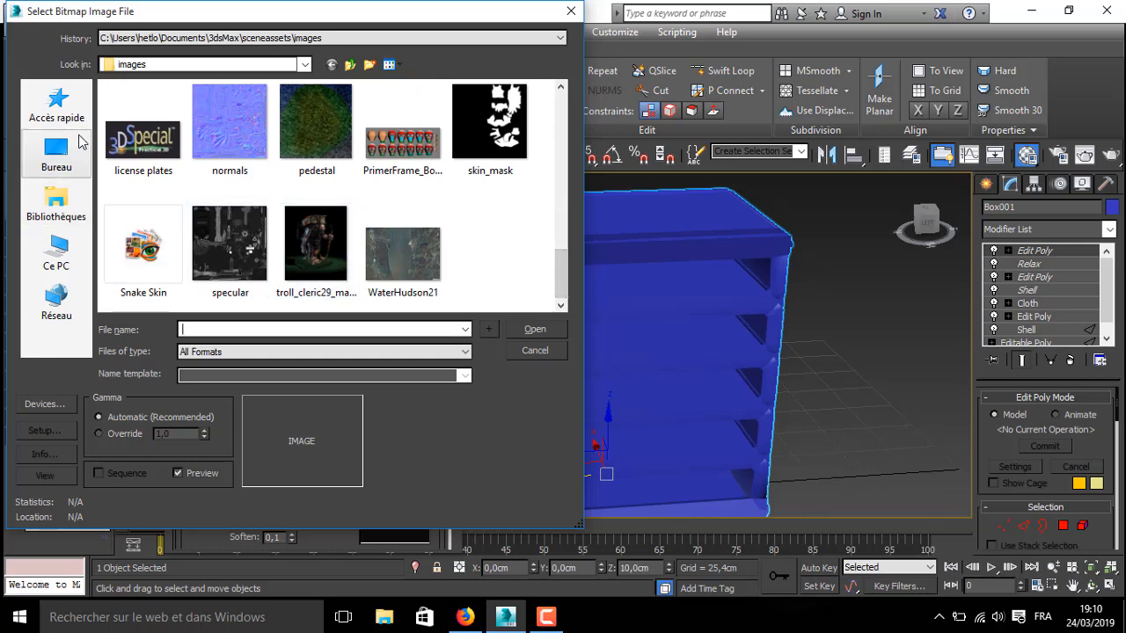
{"action": "left_click", "coordinate": [75, 159]}
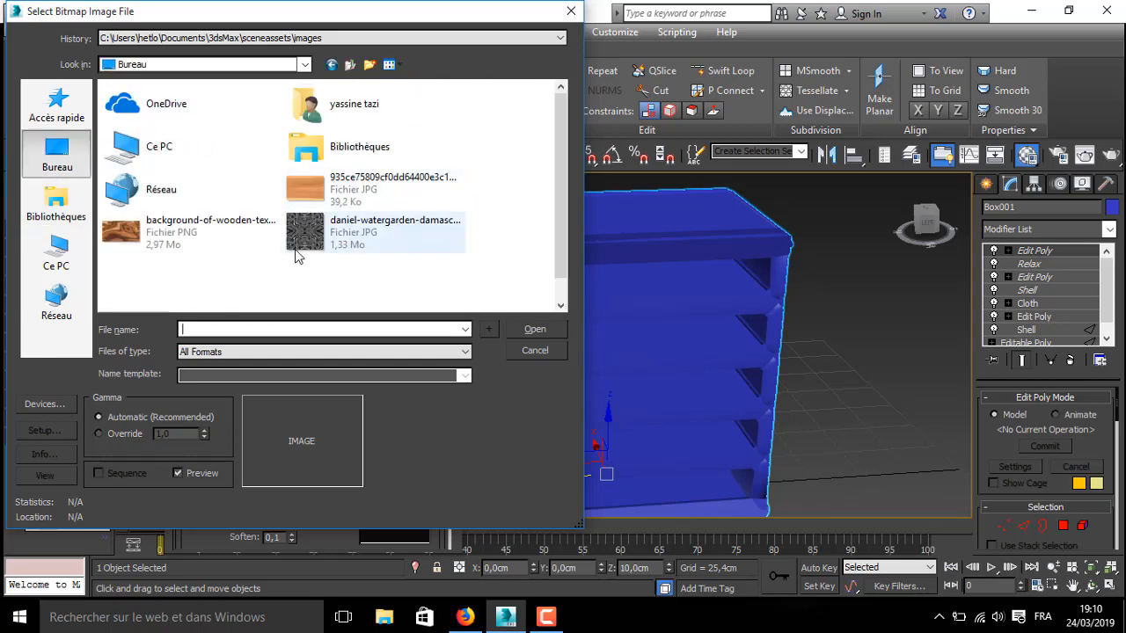
{"action": "left_click_drag", "start_coordinate": [560, 148], "coordinate": [564, 227]}
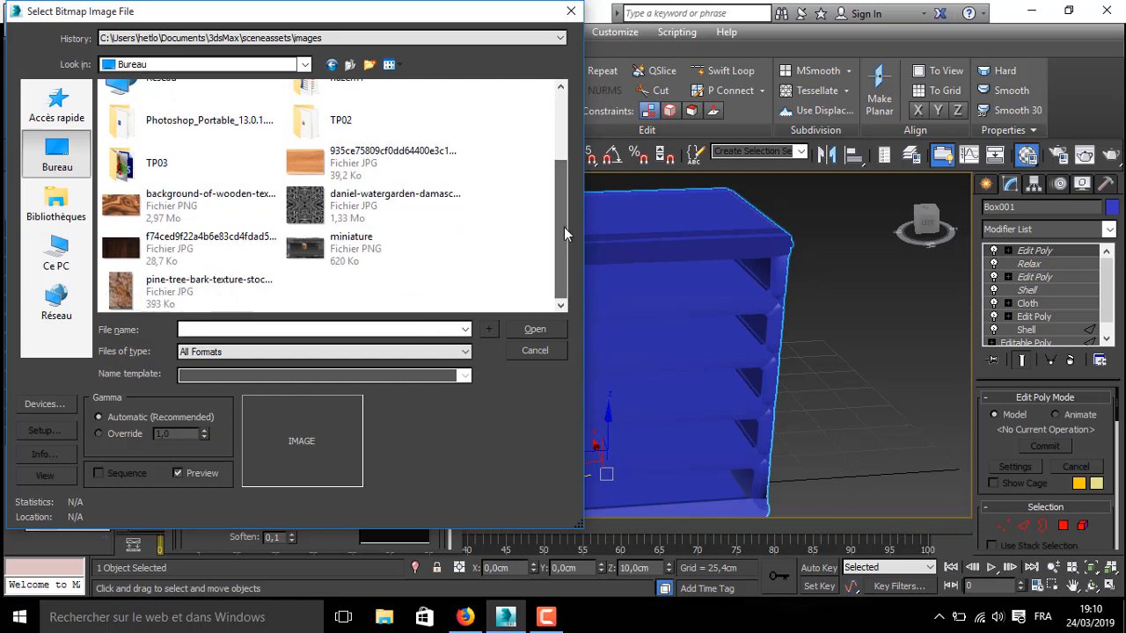
{"action": "left_click", "coordinate": [161, 217]}
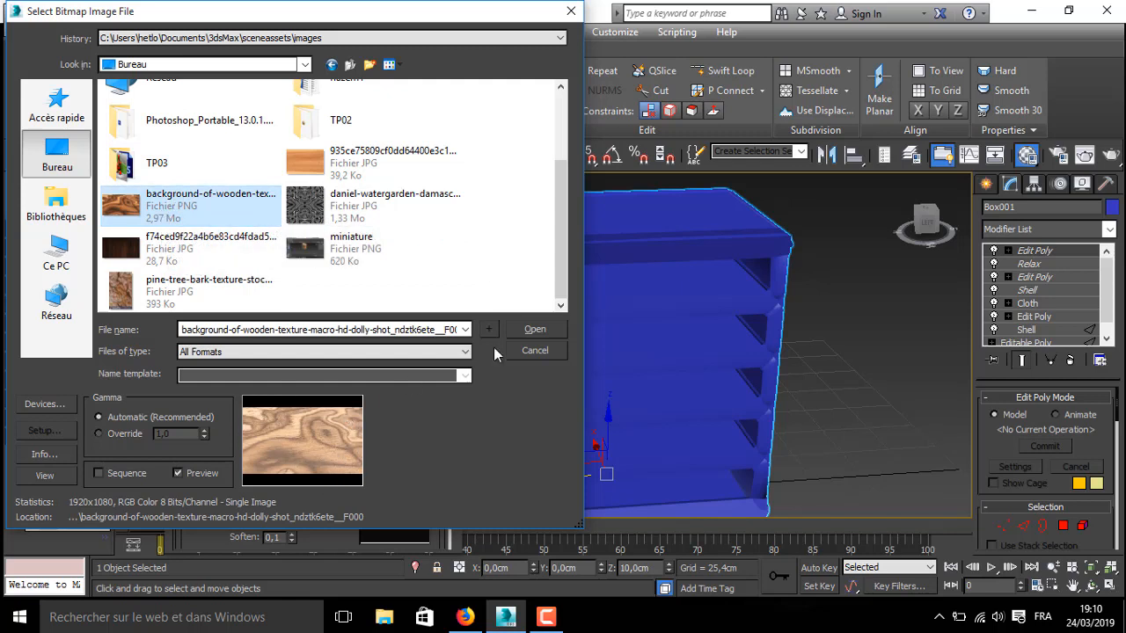
{"action": "left_click", "coordinate": [535, 330]}
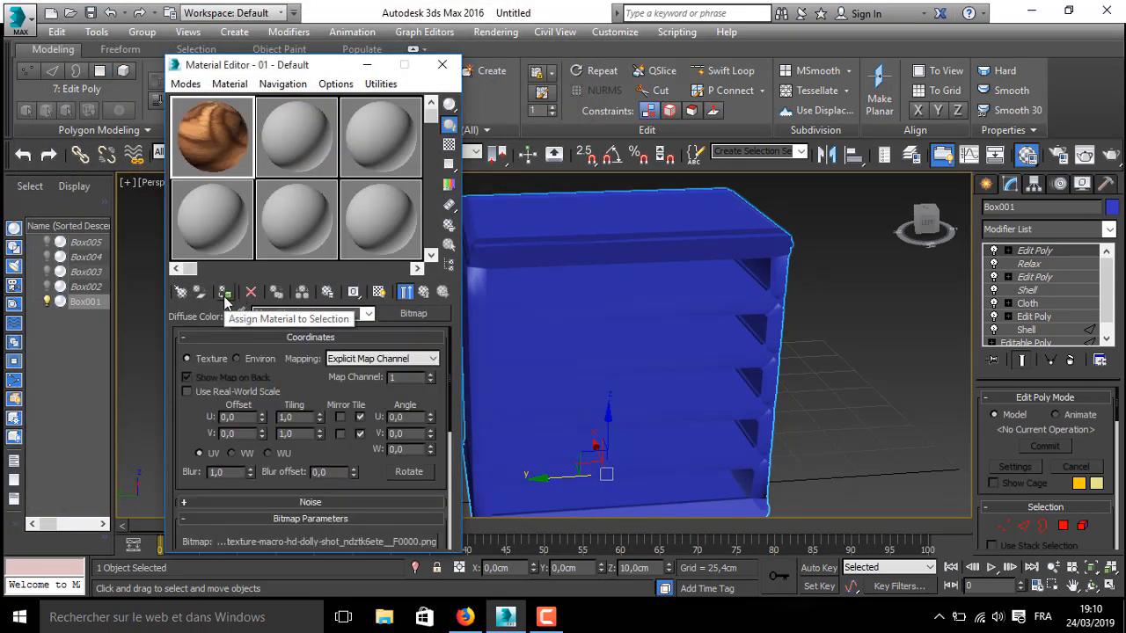
- Assign the wood material to the selected cabinet, show its texture in the viewport, and close the Material Editor
{"action": "left_click", "coordinate": [225, 293]}
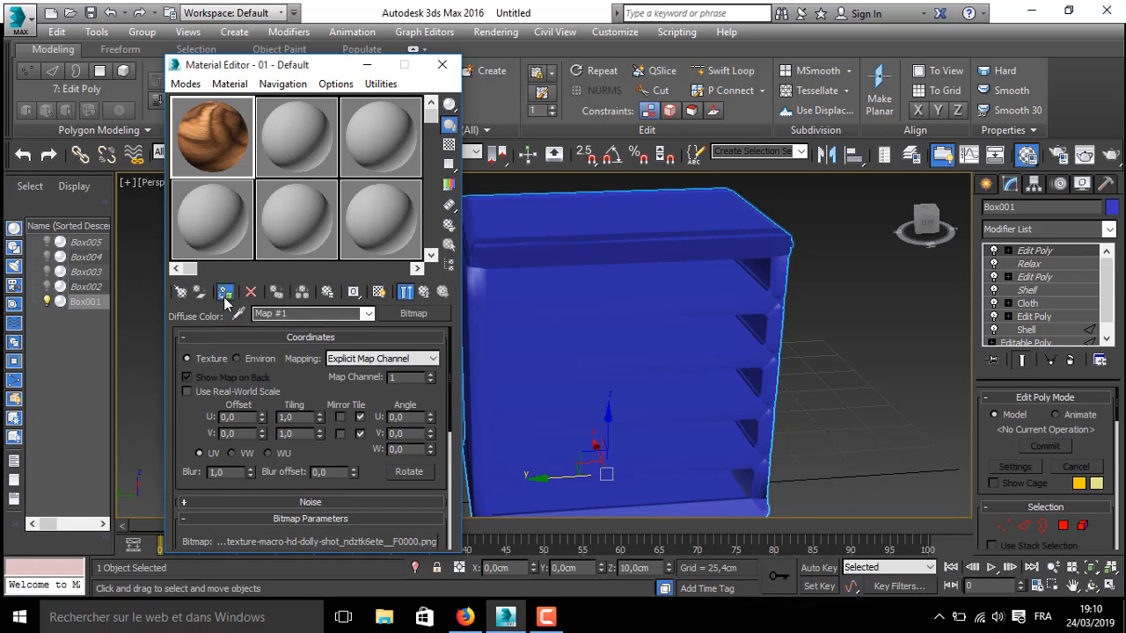
{"action": "left_click", "coordinate": [380, 293]}
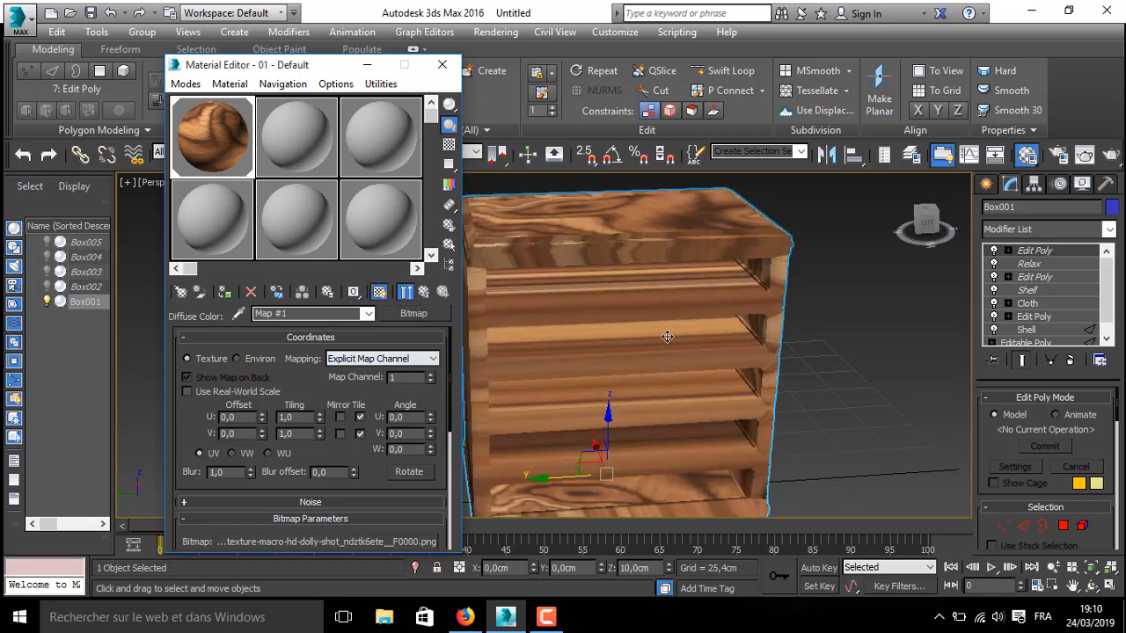
{"action": "key", "text": "m"}
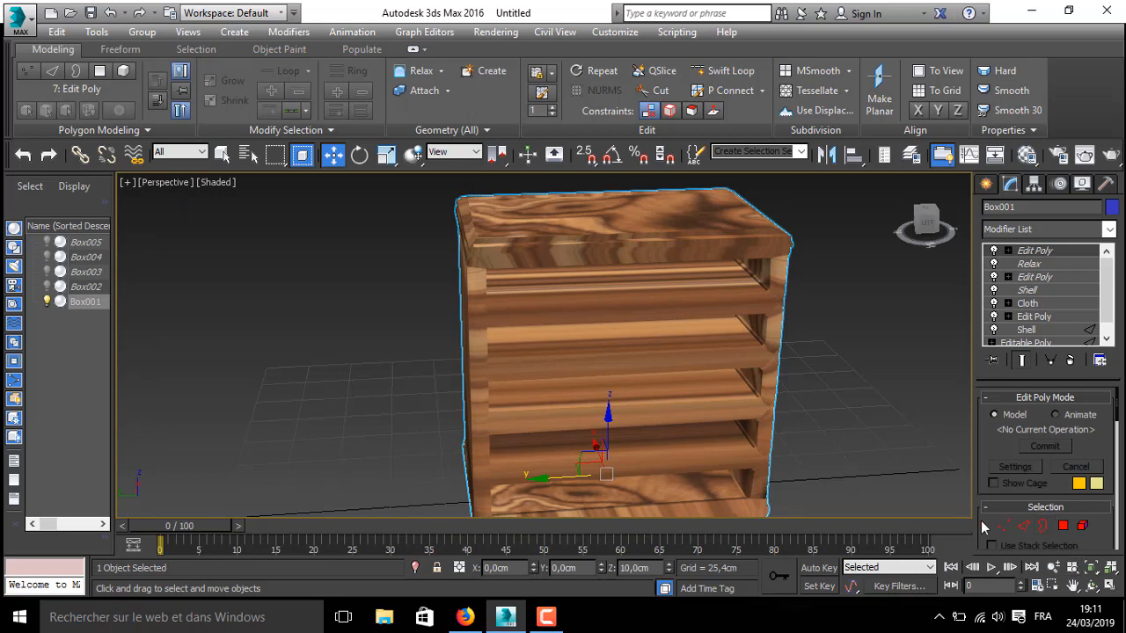
- Hide the cabinet Box001 and unhide the four feet, Box002 to Box005
{"action": "left_click", "coordinate": [1091, 586]}
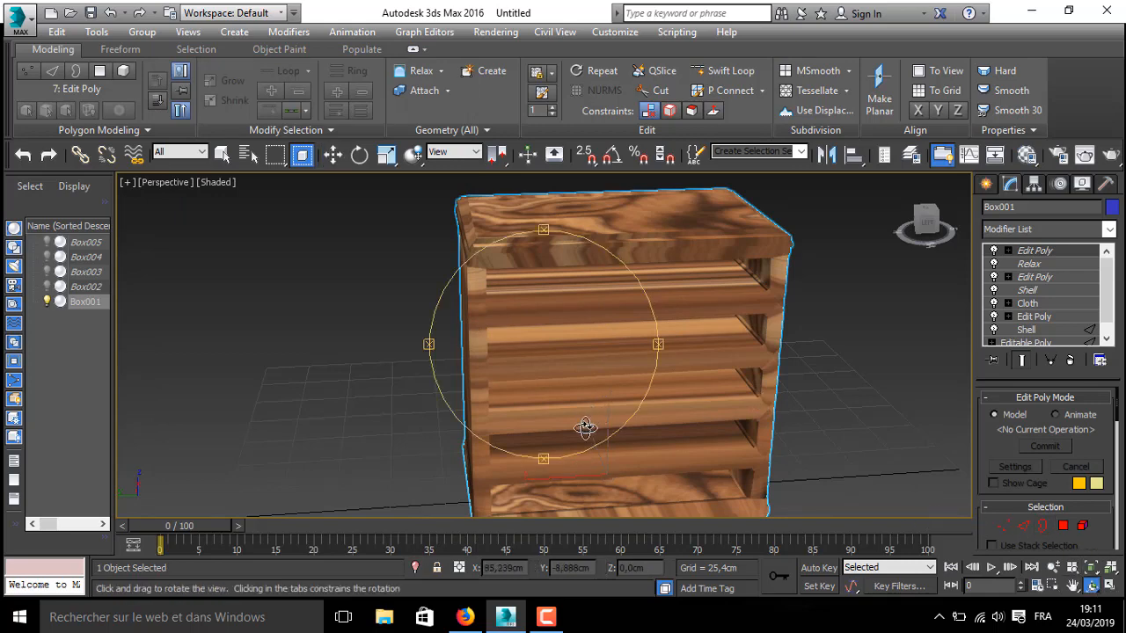
{"action": "left_click_drag", "start_coordinate": [546, 460], "coordinate": [598, 396]}
{"action": "left_click", "coordinate": [48, 302]}
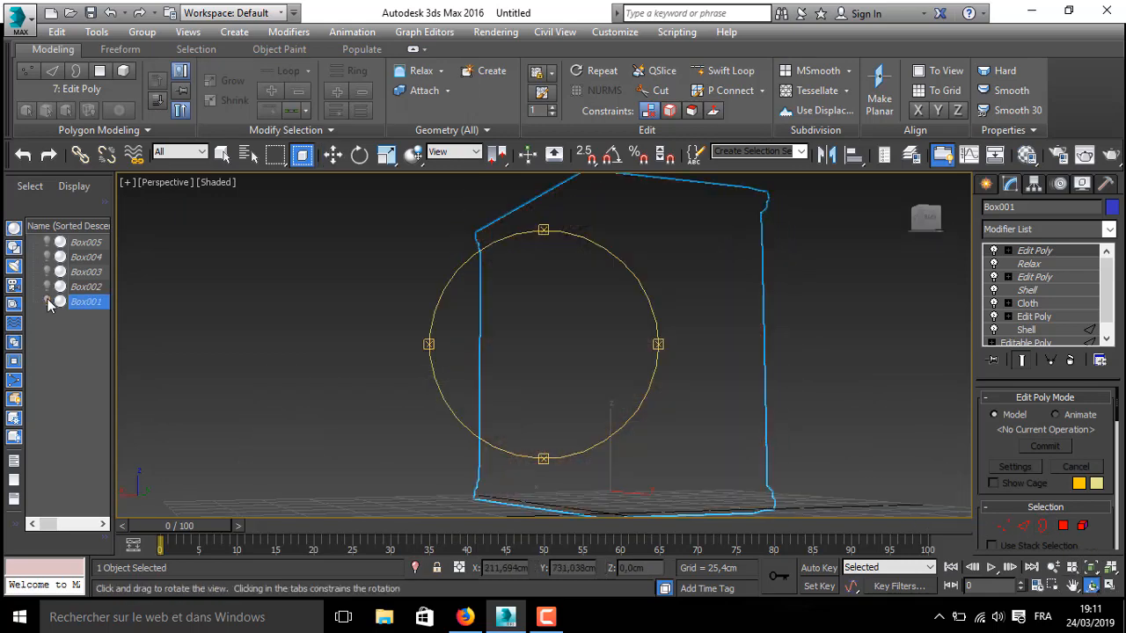
{"action": "left_click", "coordinate": [48, 286]}
{"action": "left_click", "coordinate": [47, 272]}
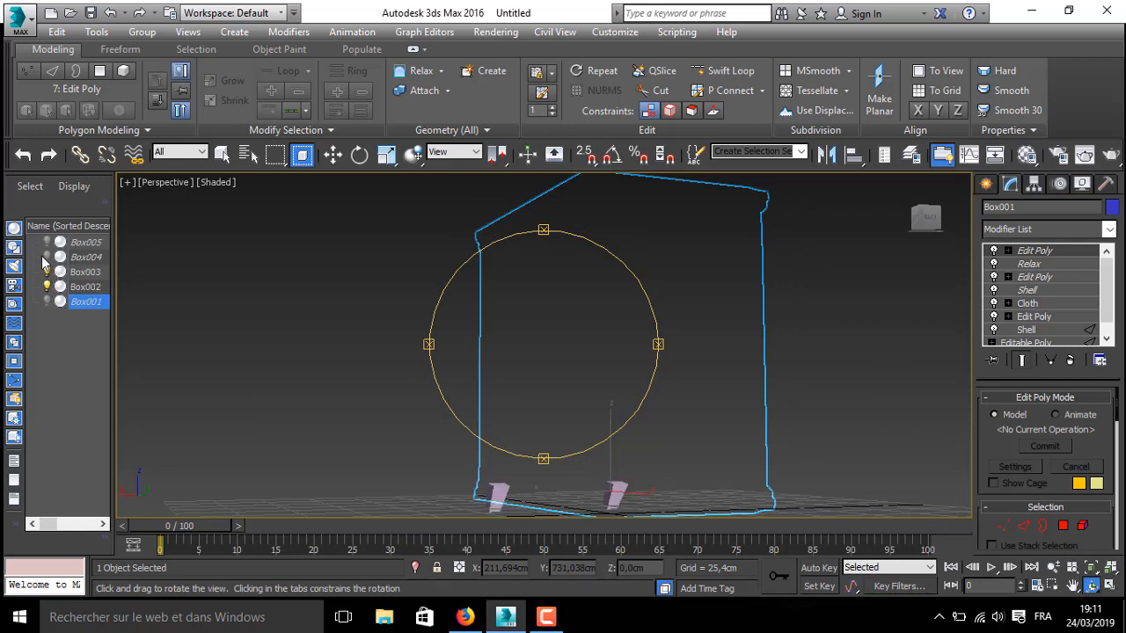
{"action": "left_click", "coordinate": [48, 257]}
{"action": "left_click", "coordinate": [48, 242]}
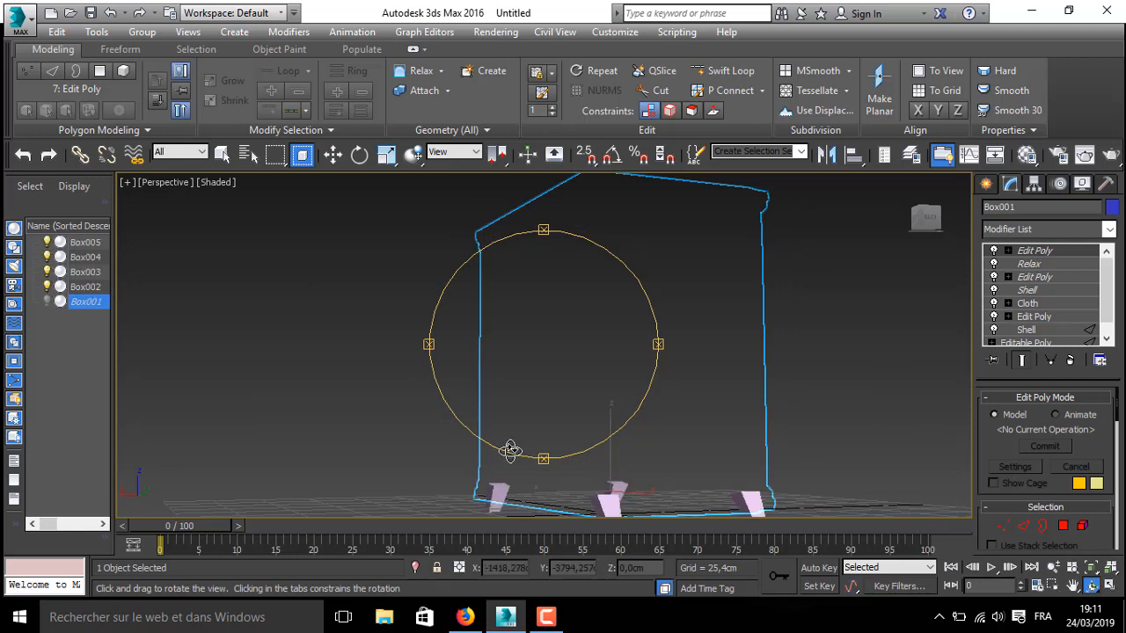
- Select all four feet and load pine-tree-bark-texture-stock-photo-2847116 as a Bitmap diffuse map in the second material slot
{"action": "key", "text": "w"}
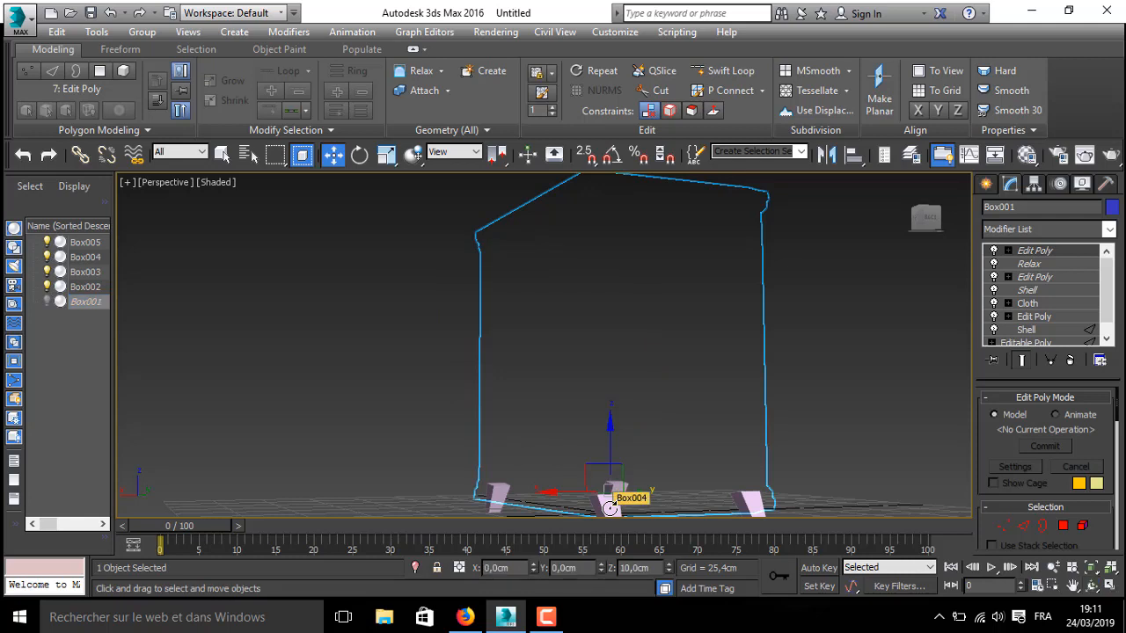
{"action": "left_click", "coordinate": [610, 506]}
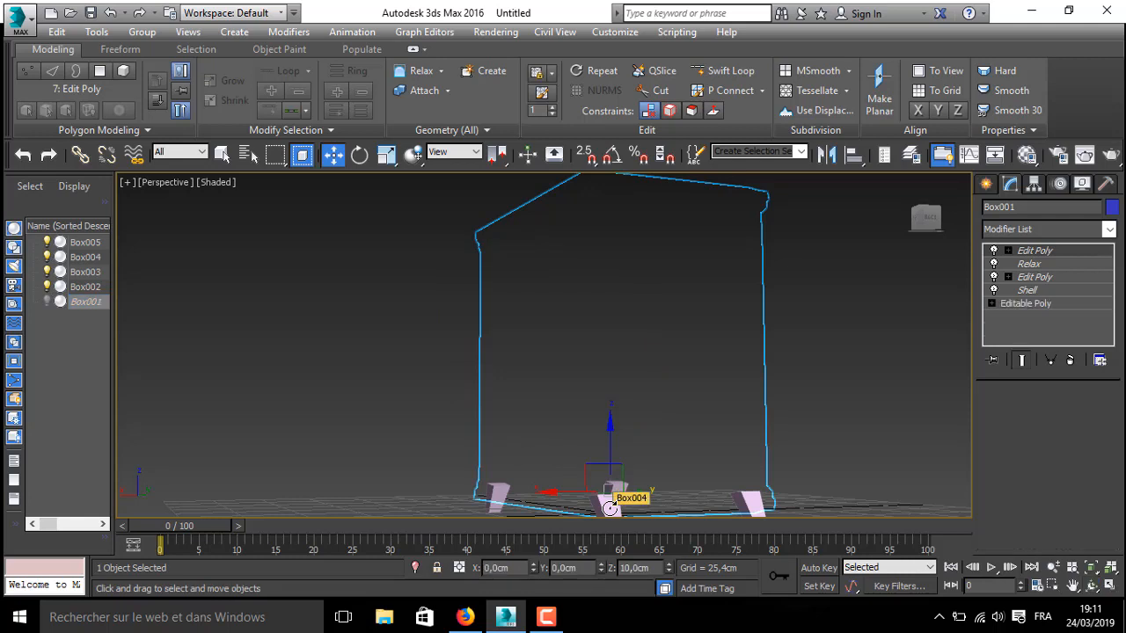
{"action": "left_click", "coordinate": [508, 497], "text": "ctrl"}
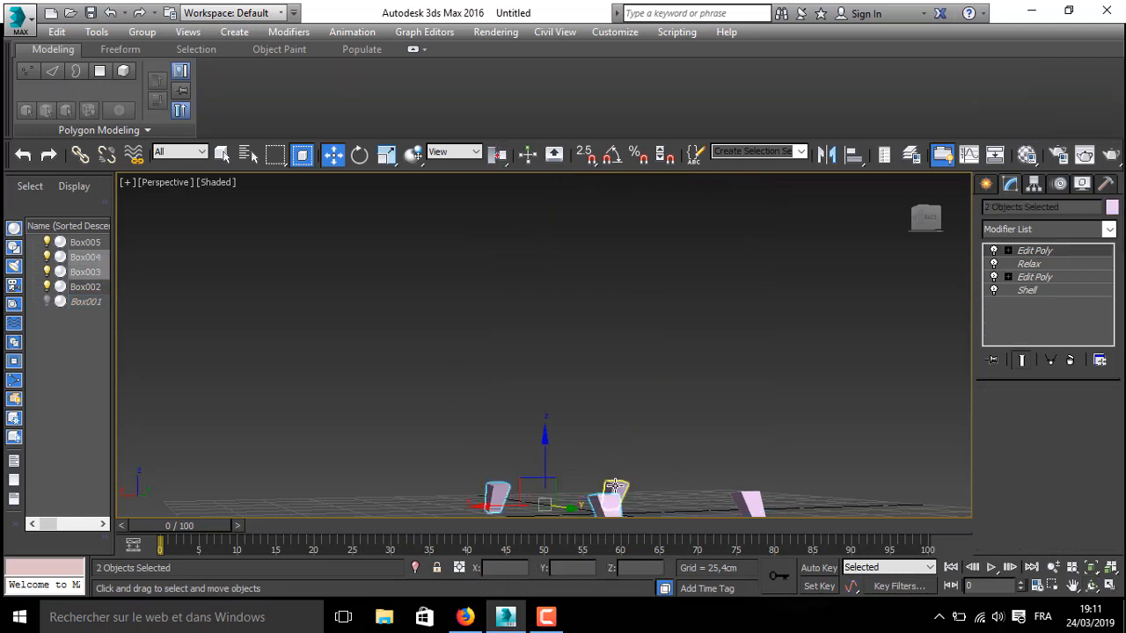
{"action": "left_click", "coordinate": [741, 498], "text": "ctrl"}
{"action": "left_click", "coordinate": [739, 495], "text": "ctrl"}
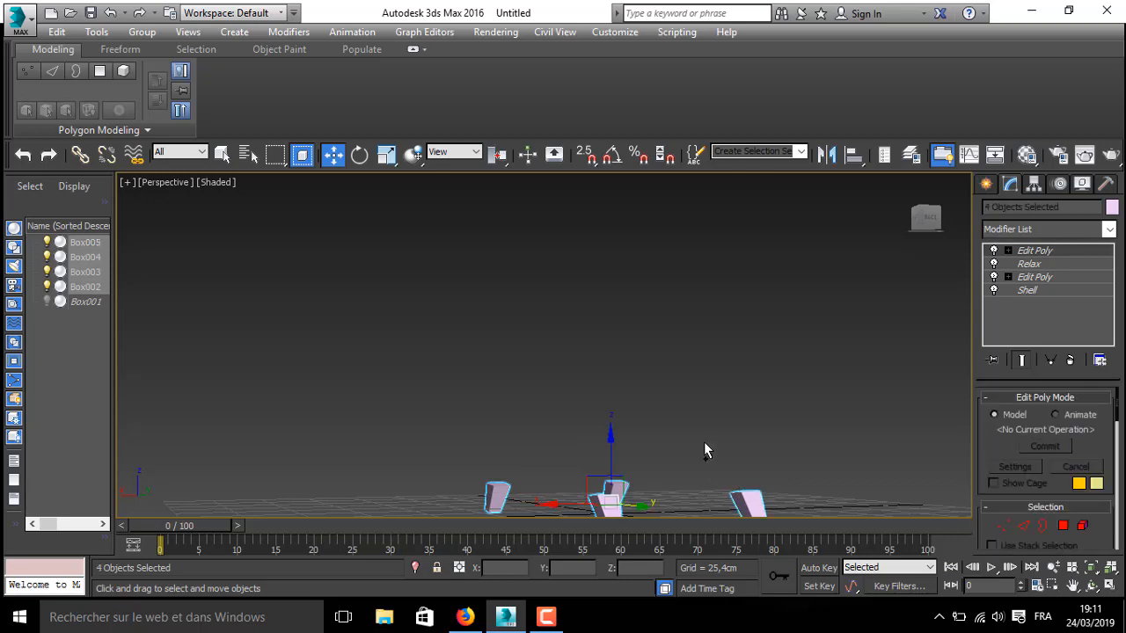
{"action": "key", "text": "m"}
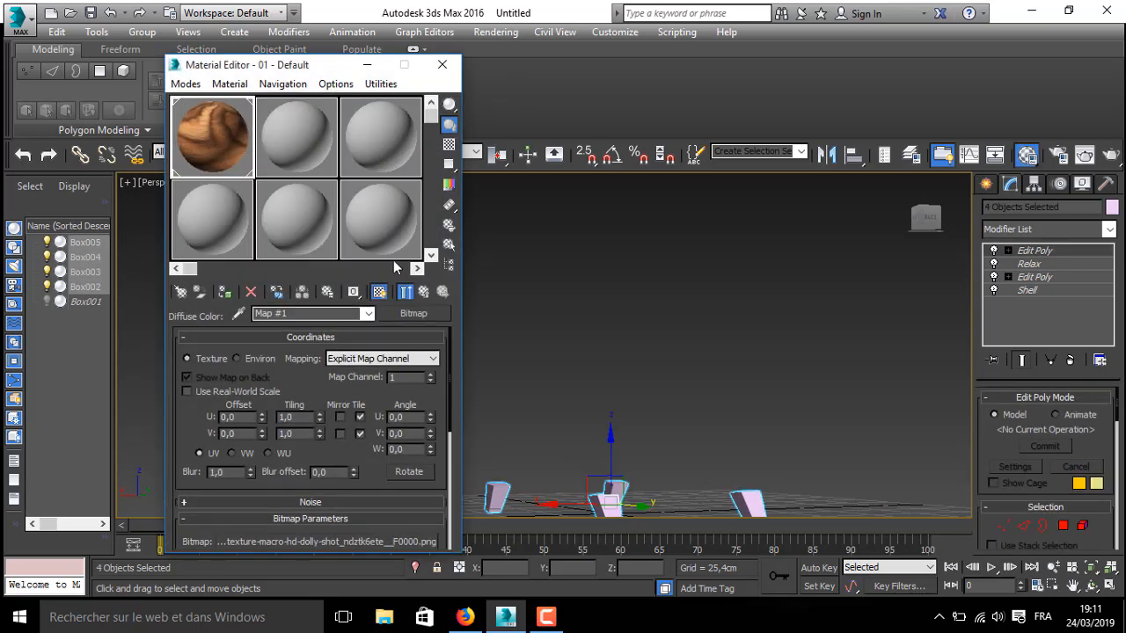
{"action": "left_click", "coordinate": [308, 146]}
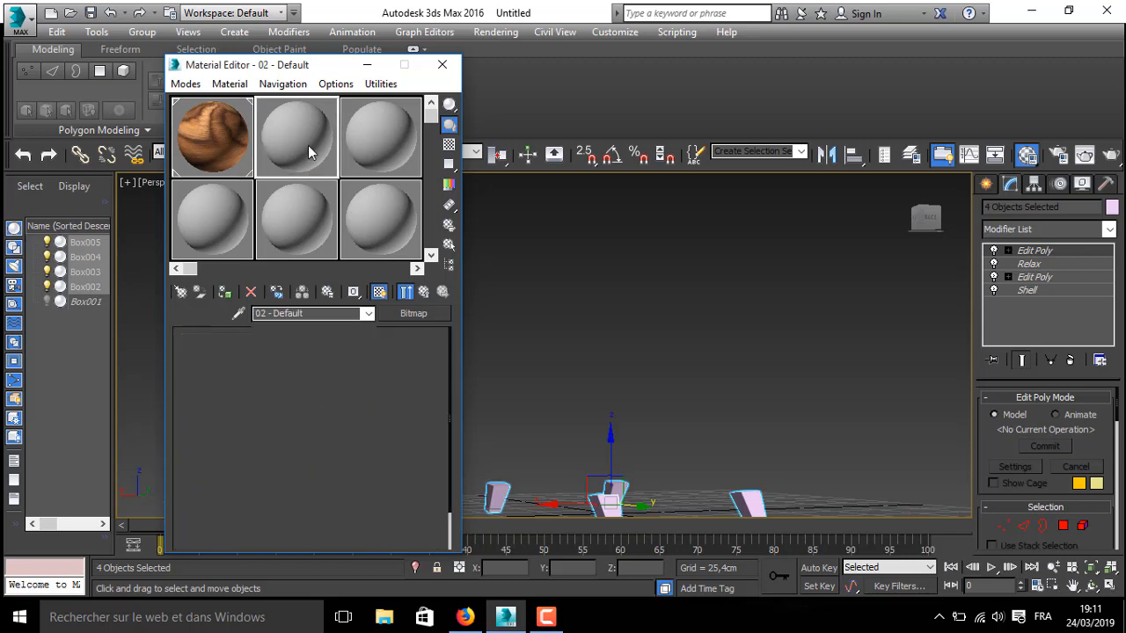
{"action": "left_click", "coordinate": [296, 443]}
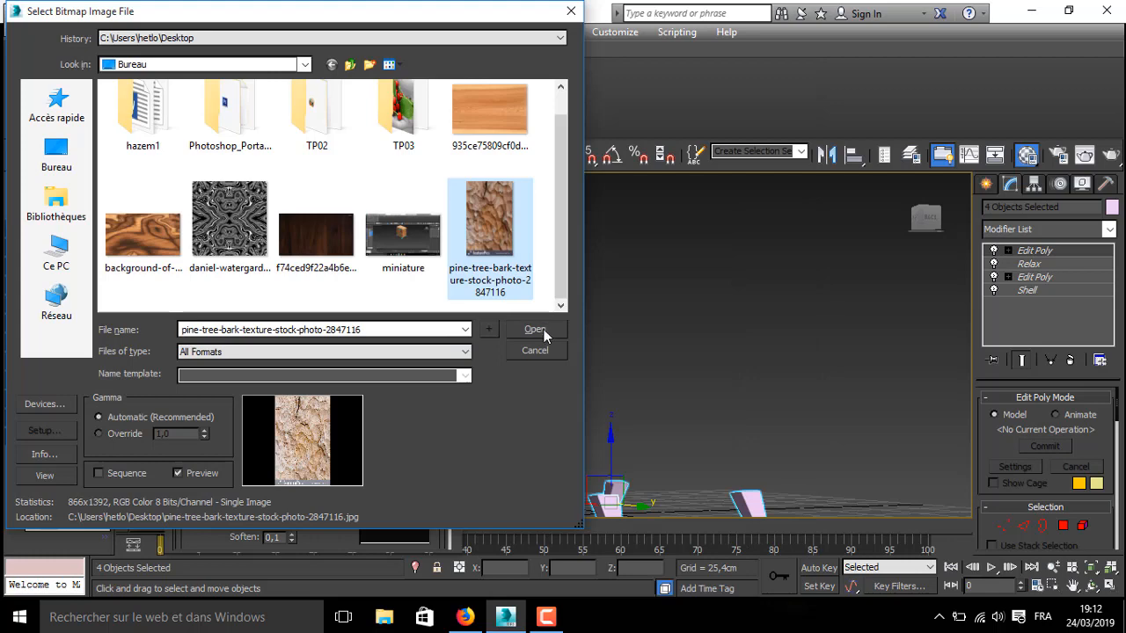
{"action": "left_click", "coordinate": [535, 329]}
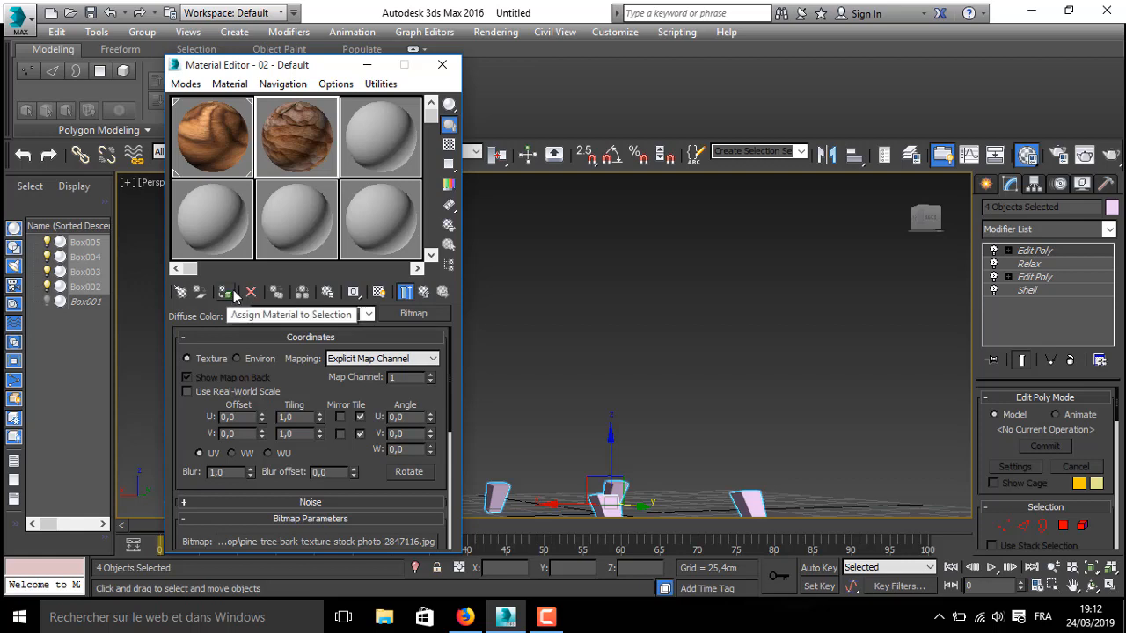
- Assign the bark material to the four feet, show its texture in the viewport, and close the Material Editor
{"action": "left_click", "coordinate": [234, 295]}
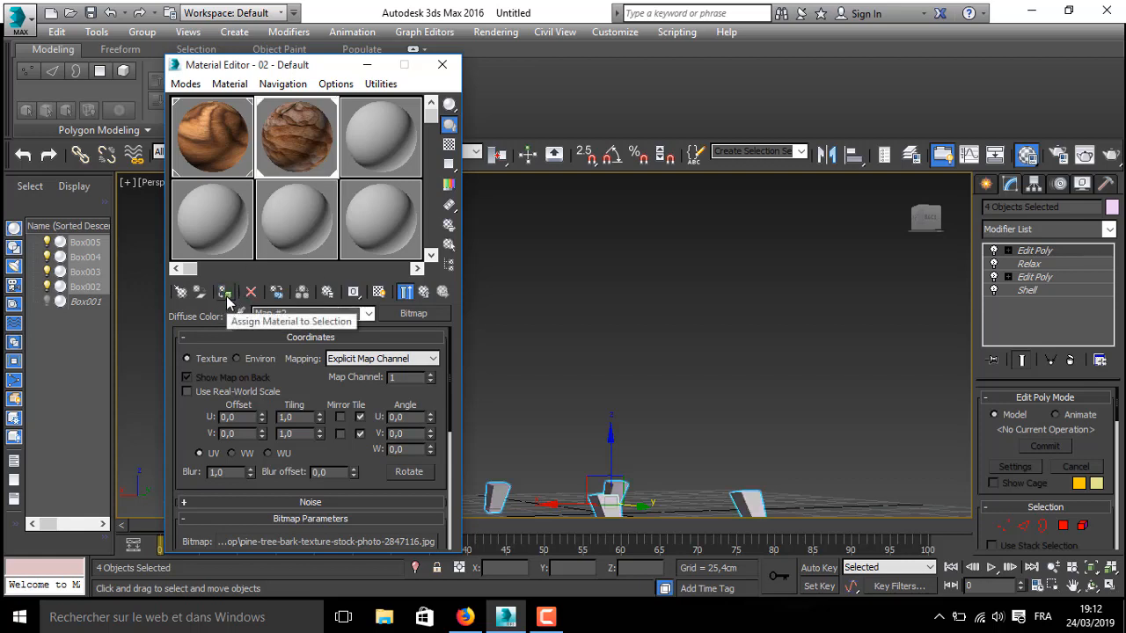
{"action": "left_click", "coordinate": [227, 298]}
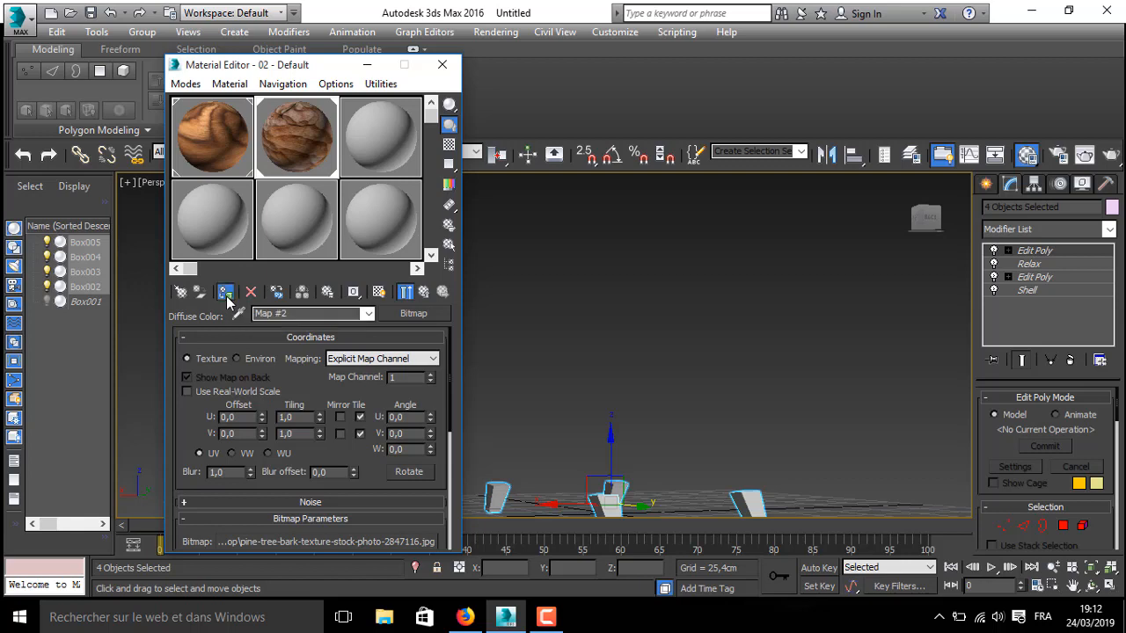
{"action": "left_click", "coordinate": [381, 295]}
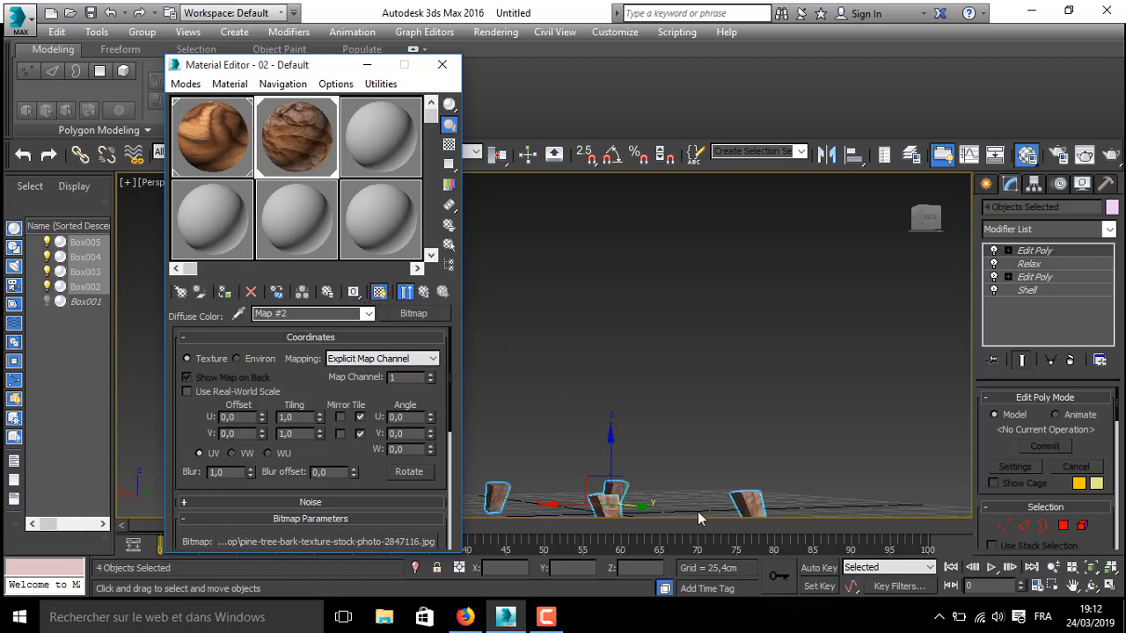
{"action": "left_click", "coordinate": [441, 64]}
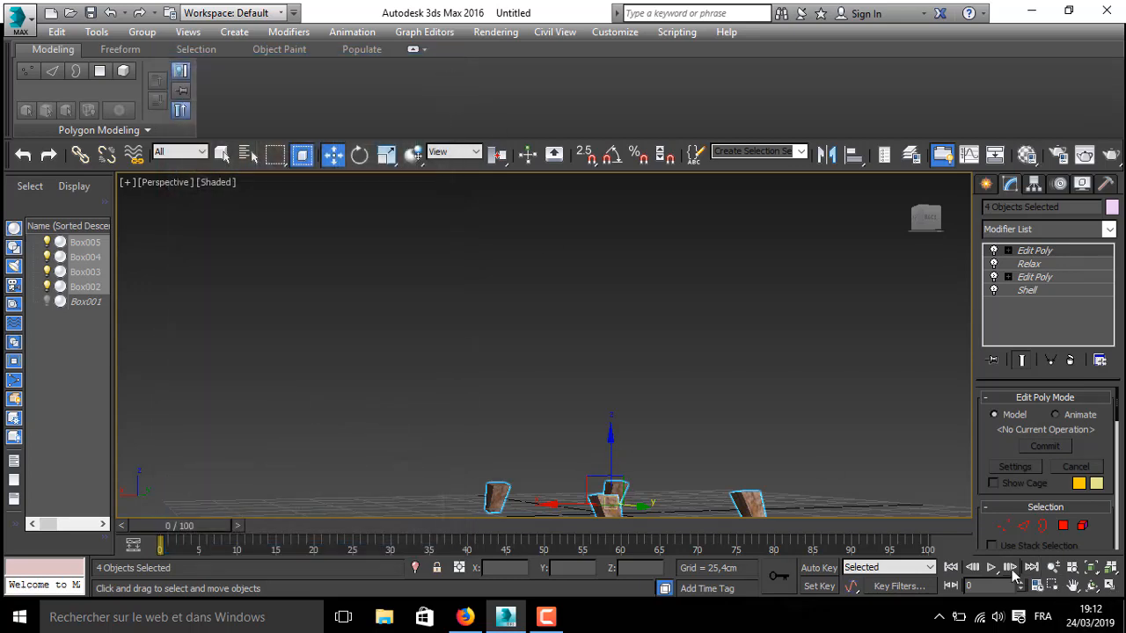
- Examine the textured feet up close, and view the wood-textured cabinet from below, the side and the front
{"action": "left_click", "coordinate": [1073, 586]}
{"action": "left_click_drag", "start_coordinate": [580, 484], "coordinate": [553, 440]}
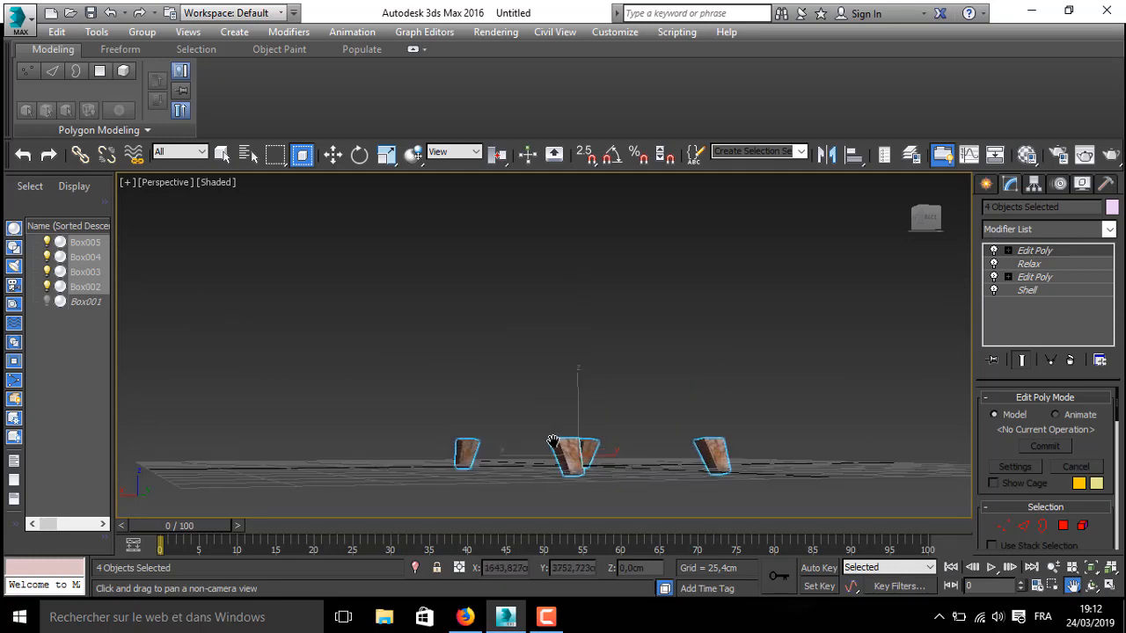
{"action": "key", "text": "z"}
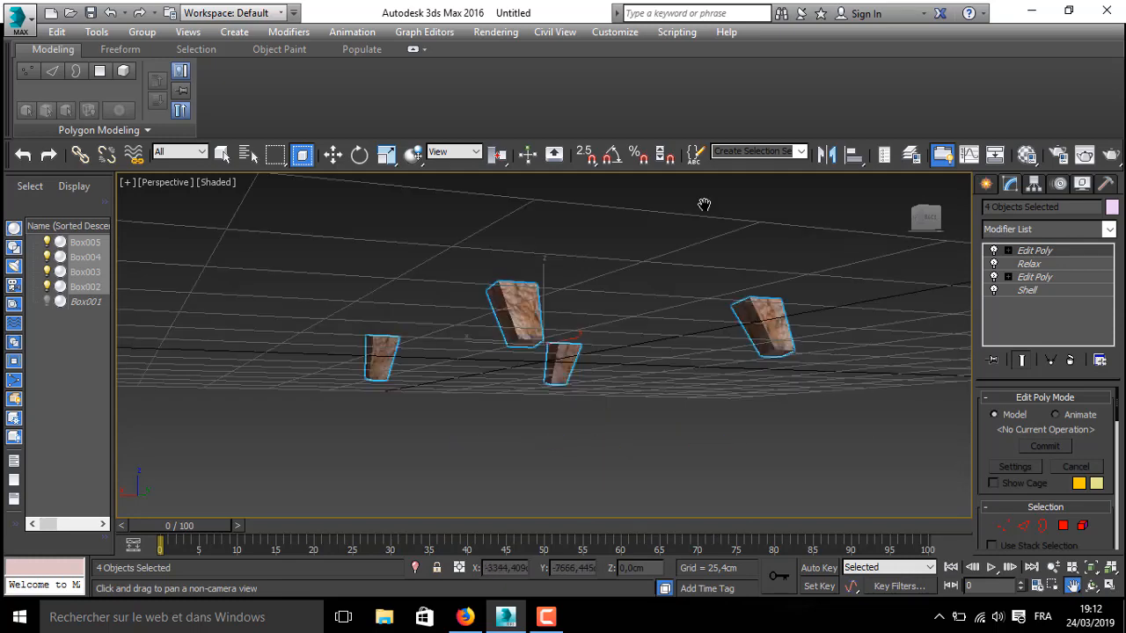
{"action": "left_click", "coordinate": [1054, 568]}
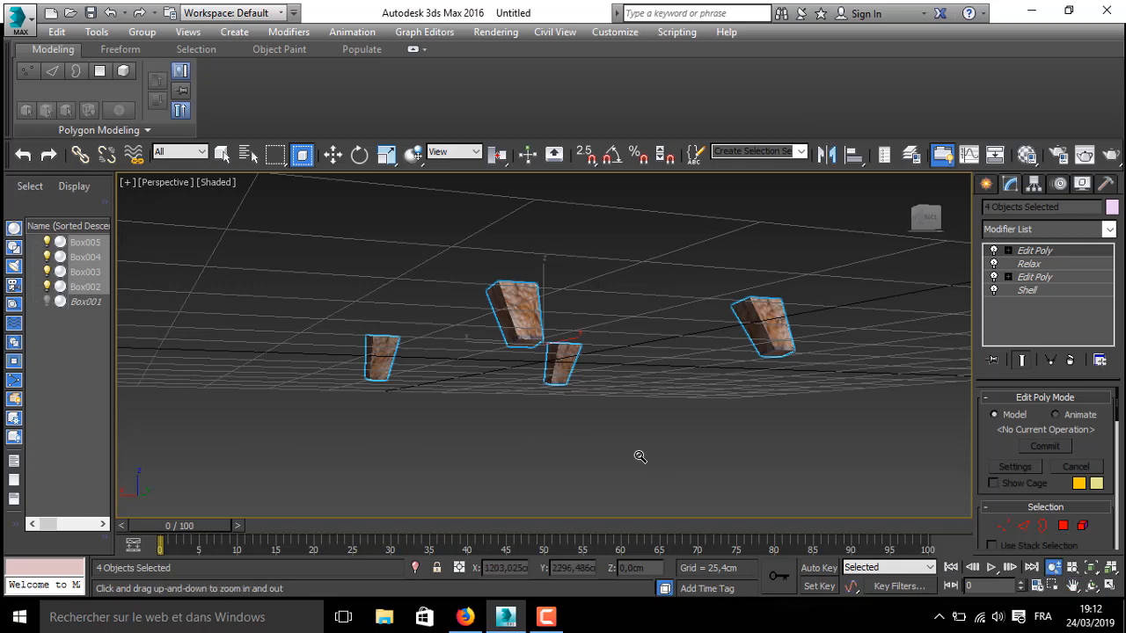
{"action": "left_click_drag", "start_coordinate": [497, 357], "coordinate": [636, 279]}
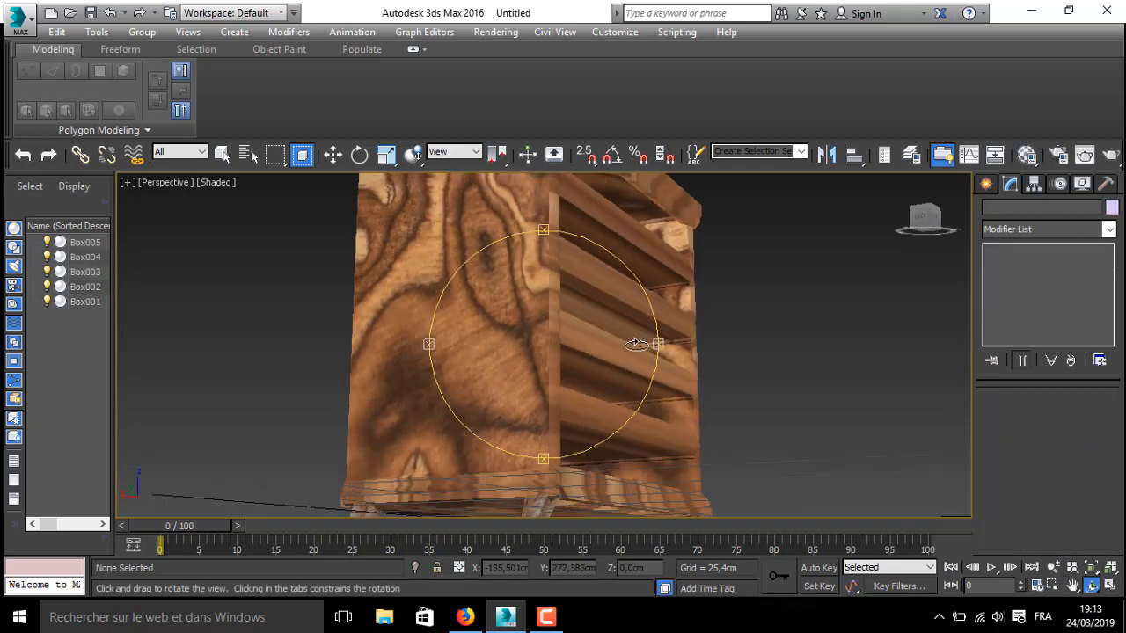
{"action": "left_click_drag", "start_coordinate": [636, 344], "coordinate": [576, 345]}
{"action": "left_click_drag", "start_coordinate": [535, 238], "coordinate": [566, 239]}
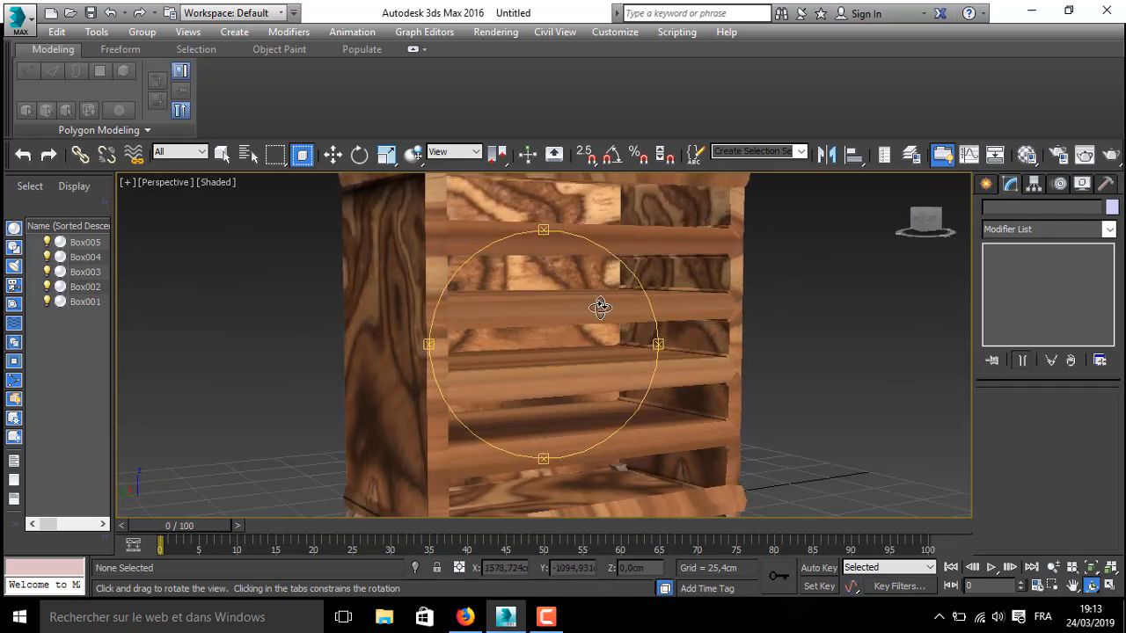
{"action": "key", "text": "w"}
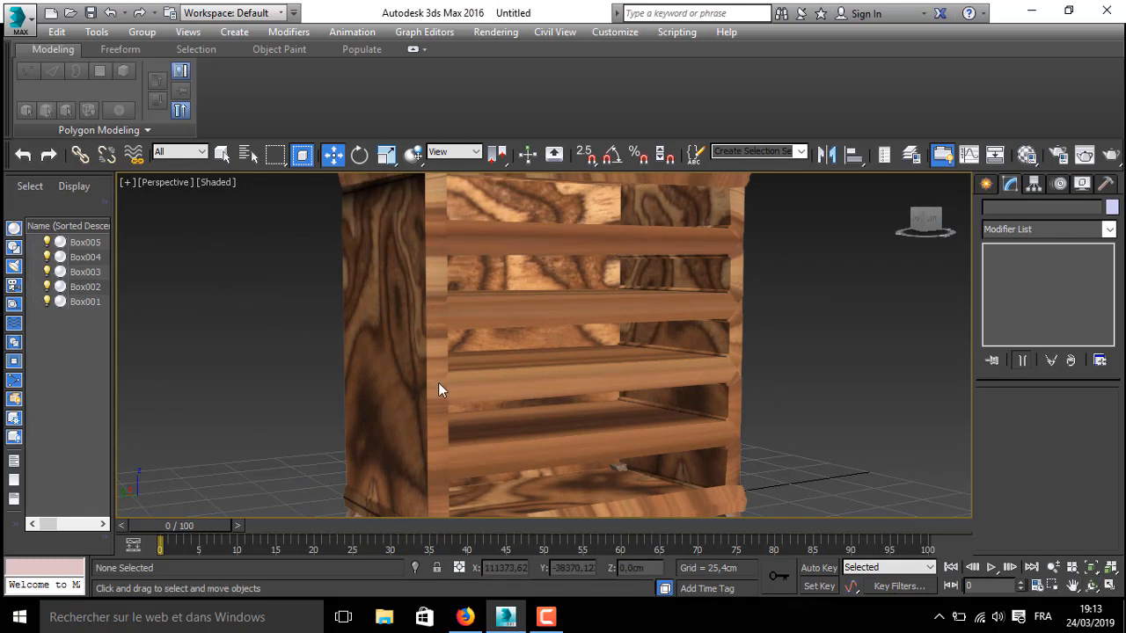
{"action": "left_click", "coordinate": [546, 616]}
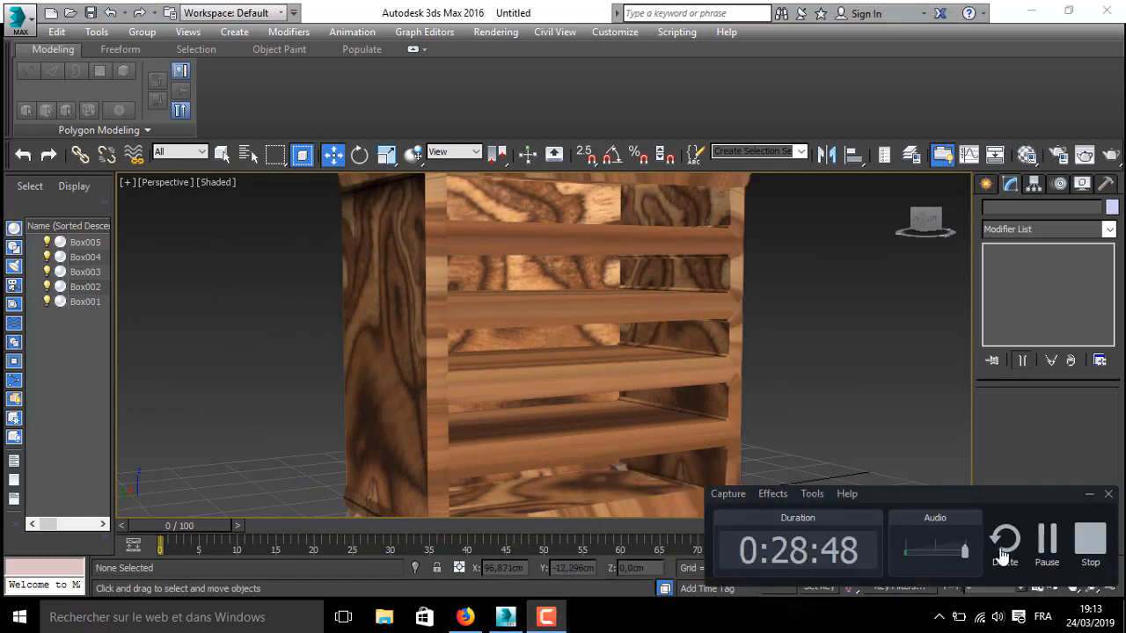